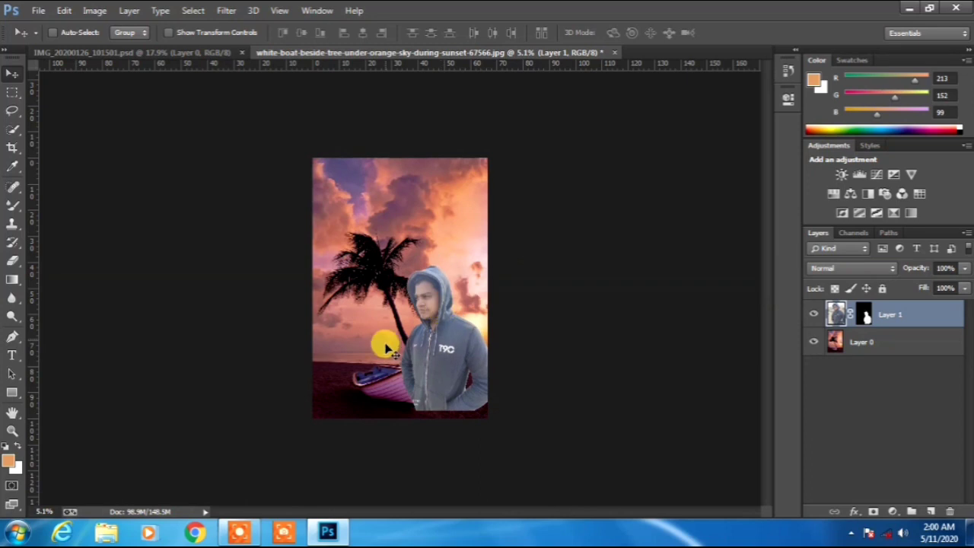
Step: Crop the sunset composite, removing the upper part of the sky and the dark strip below the man's cut-off torso
{"action": "scroll", "coordinate": [451, 385], "scroll_direction": "down", "scroll_amount": 2}
{"action": "scroll", "coordinate": [449, 384], "scroll_direction": "down", "scroll_amount": 4}
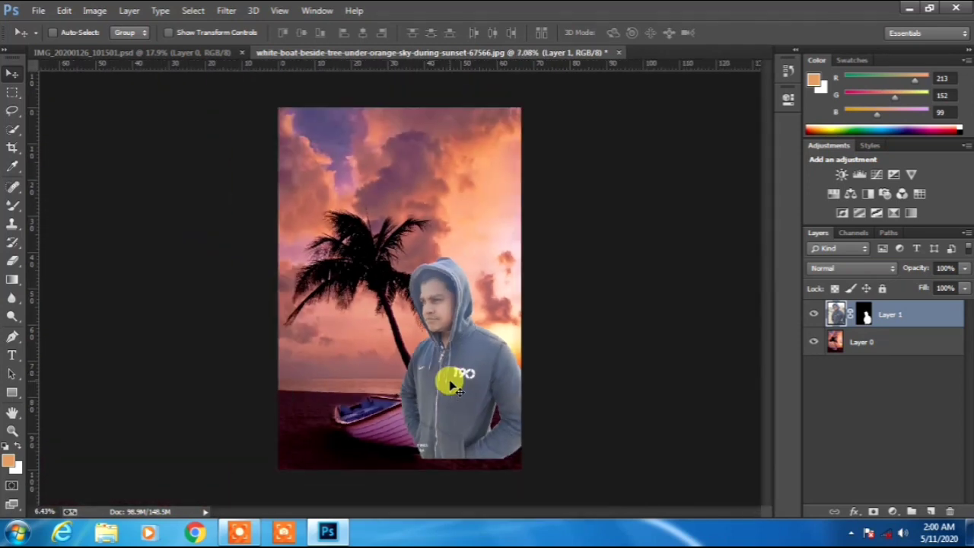
{"action": "left_click", "coordinate": [875, 350]}
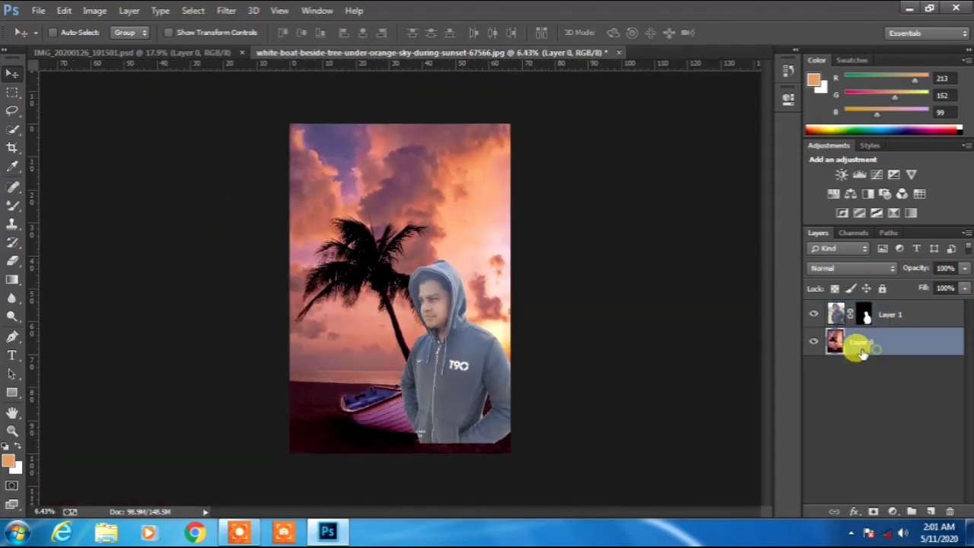
{"action": "left_click", "coordinate": [11, 148]}
{"action": "left_click_drag", "start_coordinate": [404, 127], "coordinate": [404, 161]}
{"action": "left_click_drag", "start_coordinate": [401, 419], "coordinate": [400, 414]}
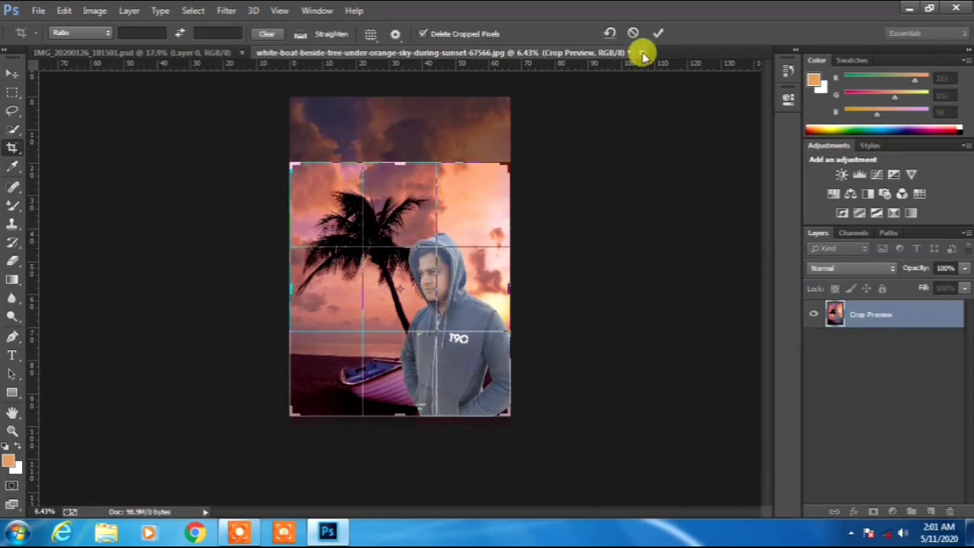
{"action": "left_click", "coordinate": [660, 32]}
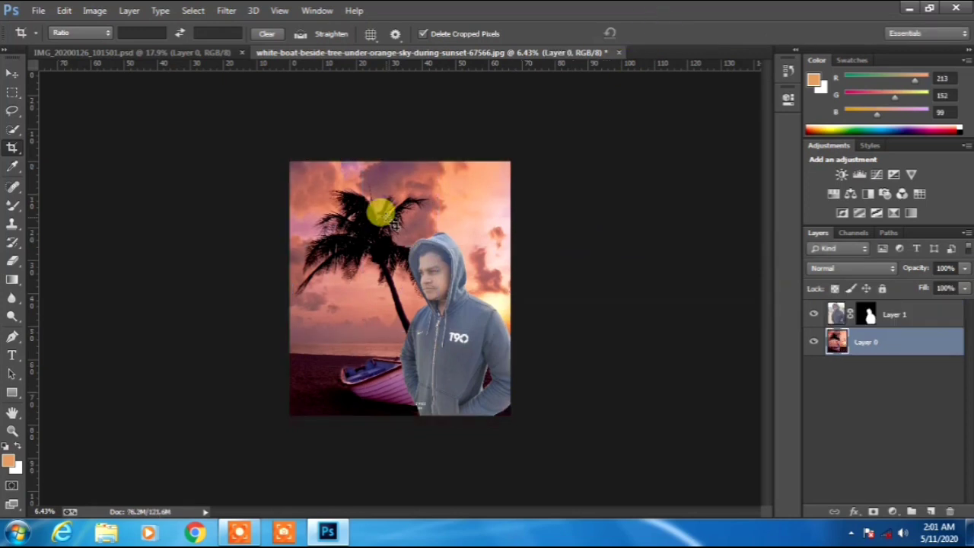
Step: Inspect the cropped composite up close, select the man's layer, and close the IMG_20200126_101501.psd document
{"action": "scroll", "coordinate": [380, 213], "scroll_direction": "up", "scroll_amount": 4}
{"action": "scroll", "coordinate": [384, 218], "scroll_direction": "down", "scroll_amount": 4}
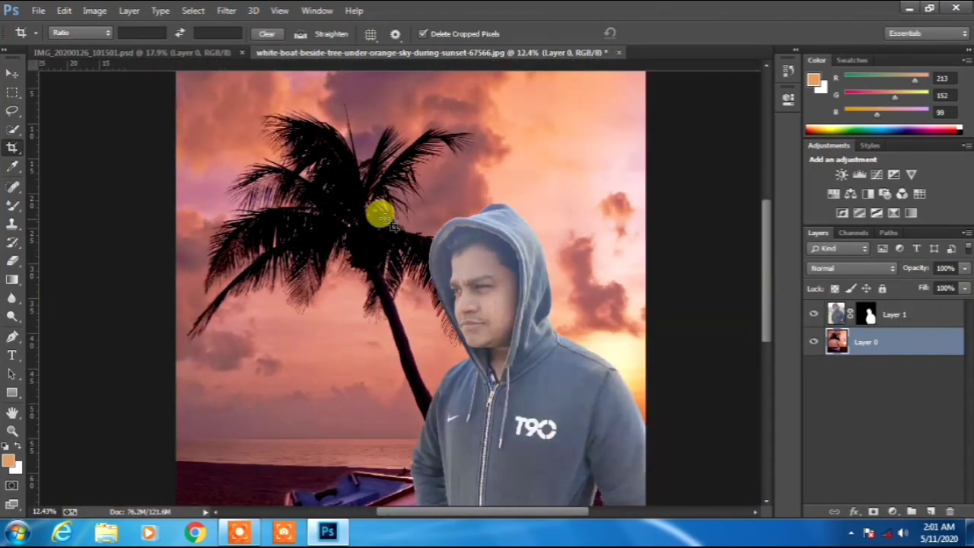
{"action": "scroll", "coordinate": [484, 240], "scroll_direction": "up", "scroll_amount": 3}
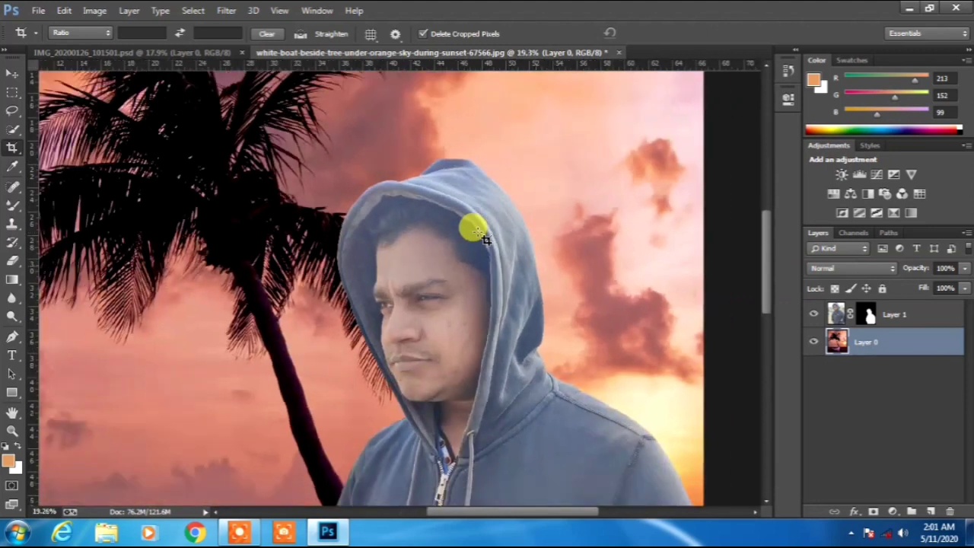
{"action": "scroll", "coordinate": [485, 240], "scroll_direction": "down", "scroll_amount": 5}
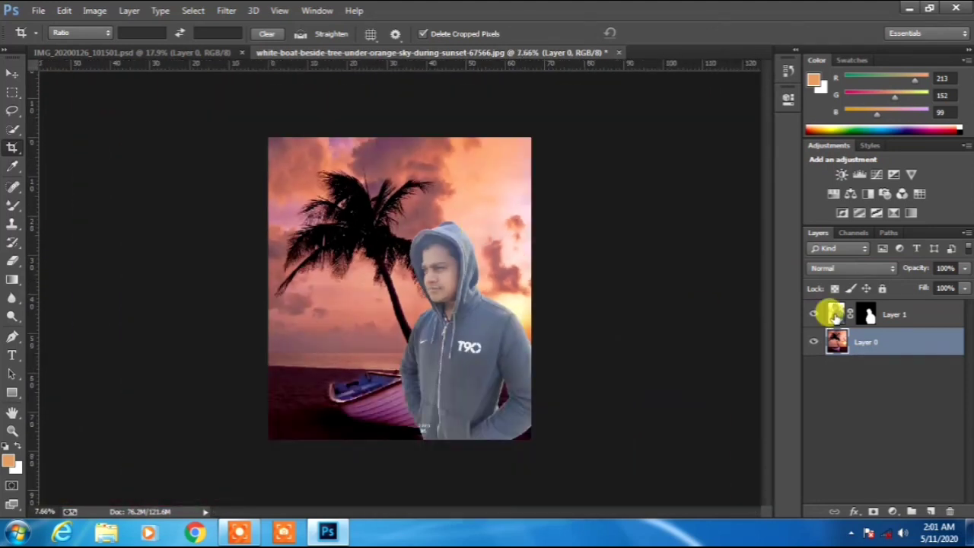
{"action": "left_click", "coordinate": [836, 316]}
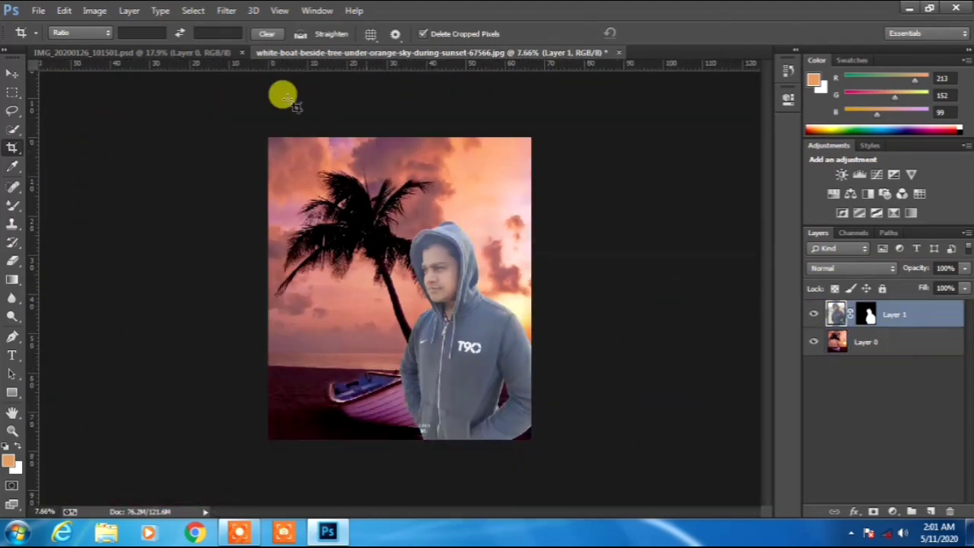
{"action": "left_click", "coordinate": [218, 55]}
{"action": "left_click", "coordinate": [244, 52]}
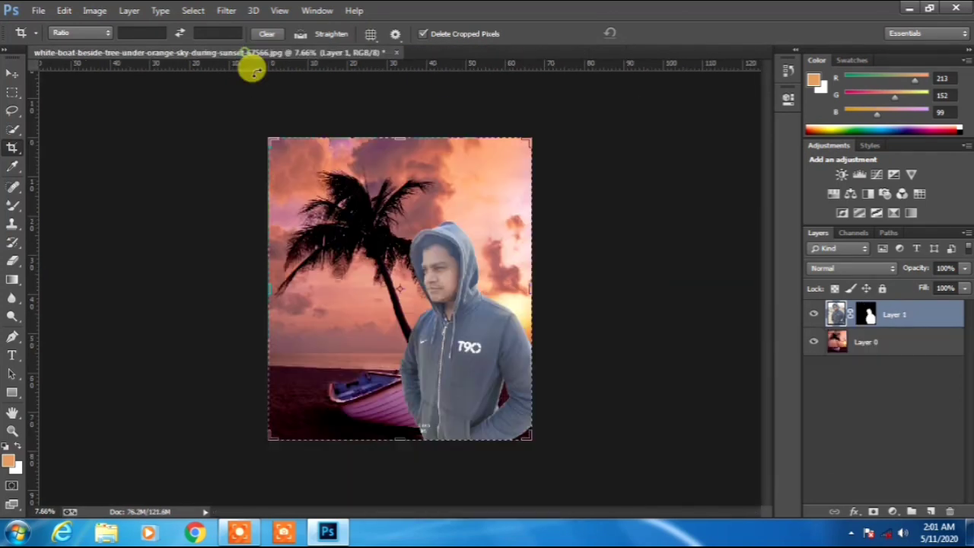
Step: Select the sunset background layer and open birds_PNG97 from the Downloads folder
{"action": "left_click", "coordinate": [837, 343]}
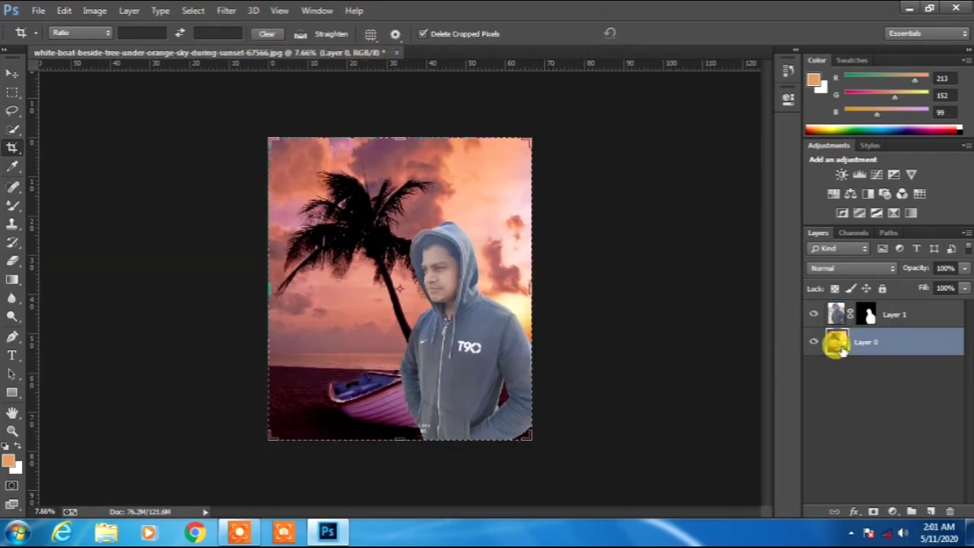
{"action": "left_click", "coordinate": [40, 9]}
{"action": "left_click", "coordinate": [53, 37]}
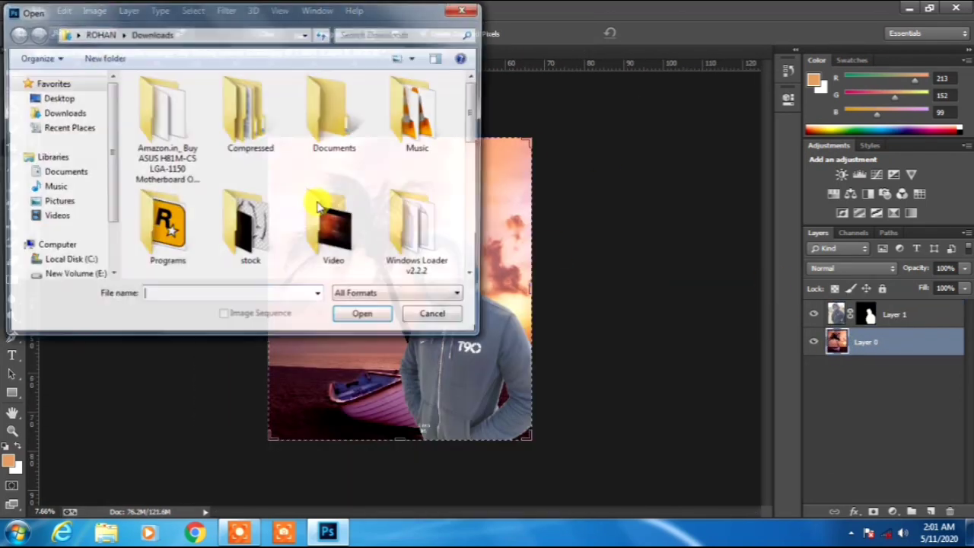
{"action": "scroll", "coordinate": [335, 217], "scroll_direction": "down", "scroll_amount": 4}
{"action": "scroll", "coordinate": [335, 213], "scroll_direction": "up", "scroll_amount": 3}
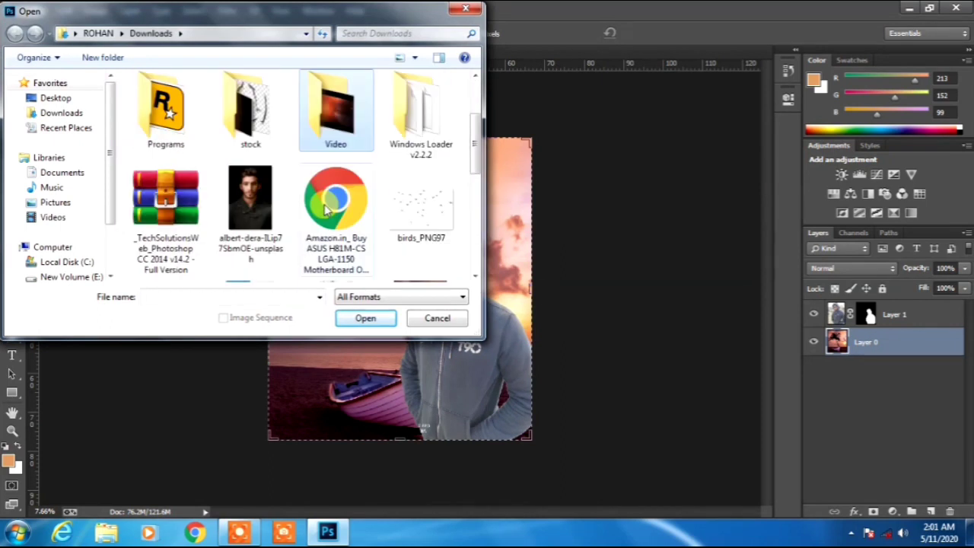
{"action": "left_click", "coordinate": [421, 202]}
{"action": "left_click", "coordinate": [365, 317]}
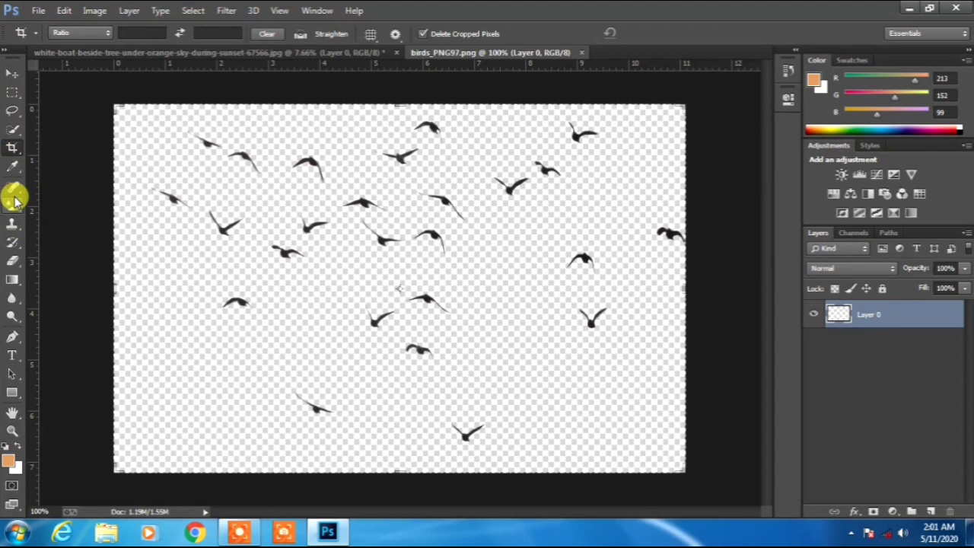
Step: Erase most of the birds with the 70 px Eraser, leaving only a sparse, scattered flock
{"action": "left_click", "coordinate": [9, 265]}
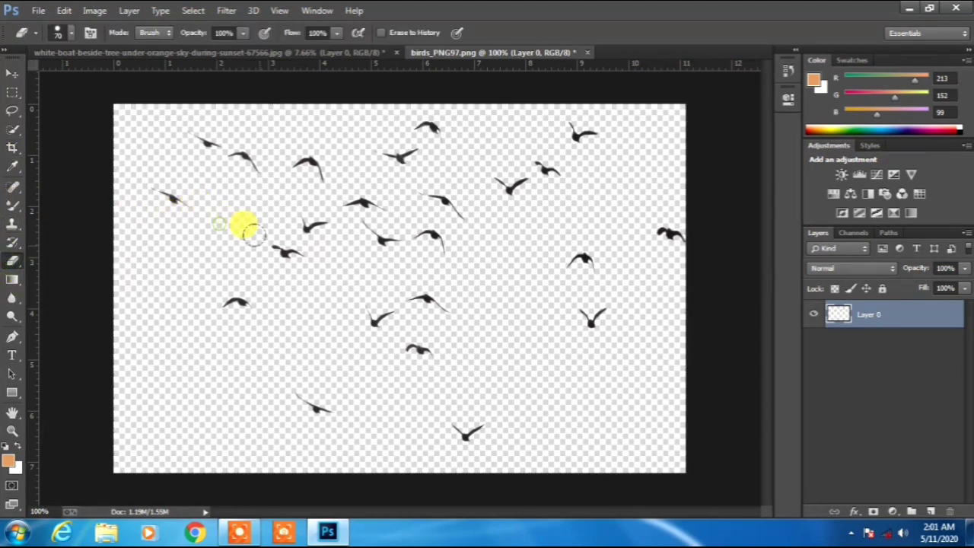
{"action": "mouse_move", "coordinate": [304, 388]}
{"action": "left_mouse_down"}
{"action": "mouse_move", "coordinate": [385, 372]}
{"action": "mouse_move", "coordinate": [425, 275]}
{"action": "mouse_move", "coordinate": [430, 211]}
{"action": "left_mouse_up"}
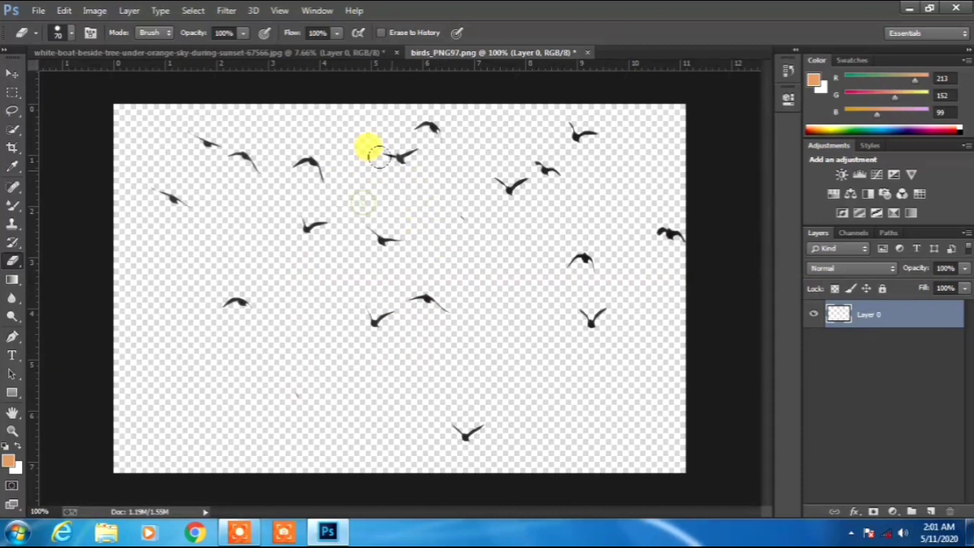
{"action": "mouse_move", "coordinate": [394, 162]}
{"action": "left_mouse_down"}
{"action": "mouse_move", "coordinate": [305, 147]}
{"action": "mouse_move", "coordinate": [504, 275]}
{"action": "left_mouse_up"}
{"action": "mouse_move", "coordinate": [567, 238]}
{"action": "left_mouse_down"}
{"action": "mouse_move", "coordinate": [650, 218]}
{"action": "mouse_move", "coordinate": [542, 152]}
{"action": "mouse_move", "coordinate": [520, 179]}
{"action": "mouse_move", "coordinate": [405, 106]}
{"action": "mouse_move", "coordinate": [460, 225]}
{"action": "mouse_move", "coordinate": [434, 295]}
{"action": "left_mouse_up"}
{"action": "mouse_move", "coordinate": [226, 140]}
{"action": "left_mouse_down"}
{"action": "mouse_move", "coordinate": [333, 245]}
{"action": "mouse_move", "coordinate": [399, 392]}
{"action": "left_mouse_up"}
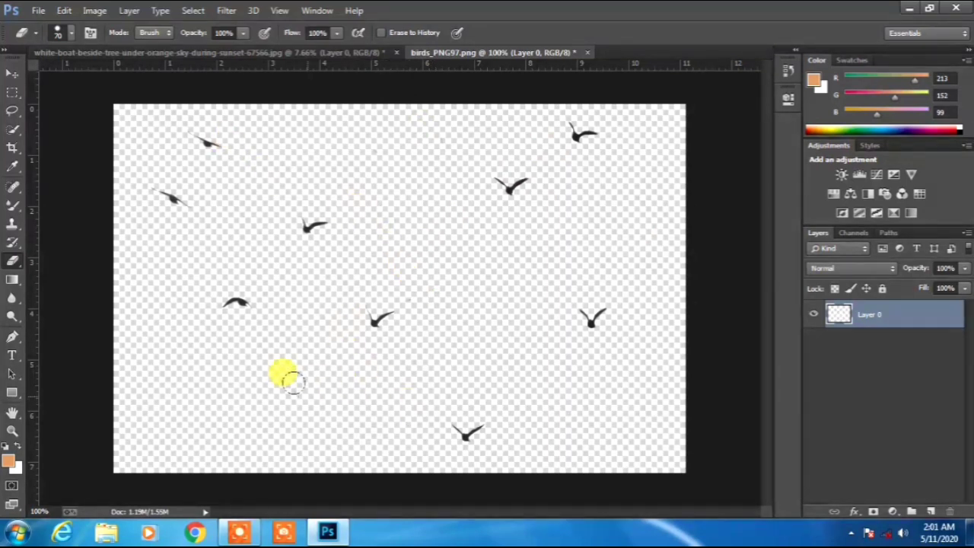
Step: Bring the birds into the sunset composite above the background, scale them to 294% width and 213.46% height, and place them in the sky beside the palm
{"action": "left_click", "coordinate": [13, 73]}
{"action": "left_click_drag", "start_coordinate": [322, 235], "coordinate": [505, 192]}
{"action": "key", "text": "ctrl+t"}
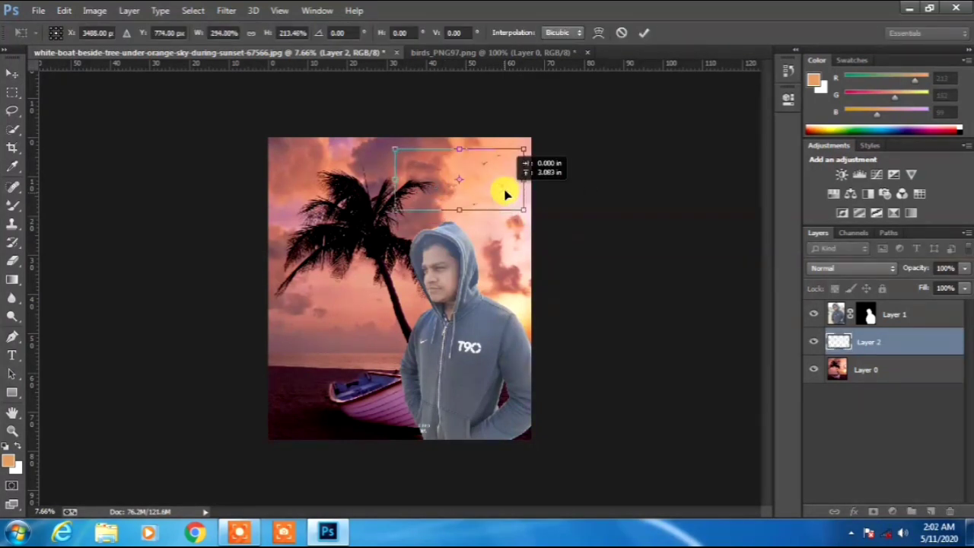
{"action": "left_click", "coordinate": [644, 32]}
{"action": "scroll", "coordinate": [487, 130], "scroll_direction": "up", "scroll_amount": 5}
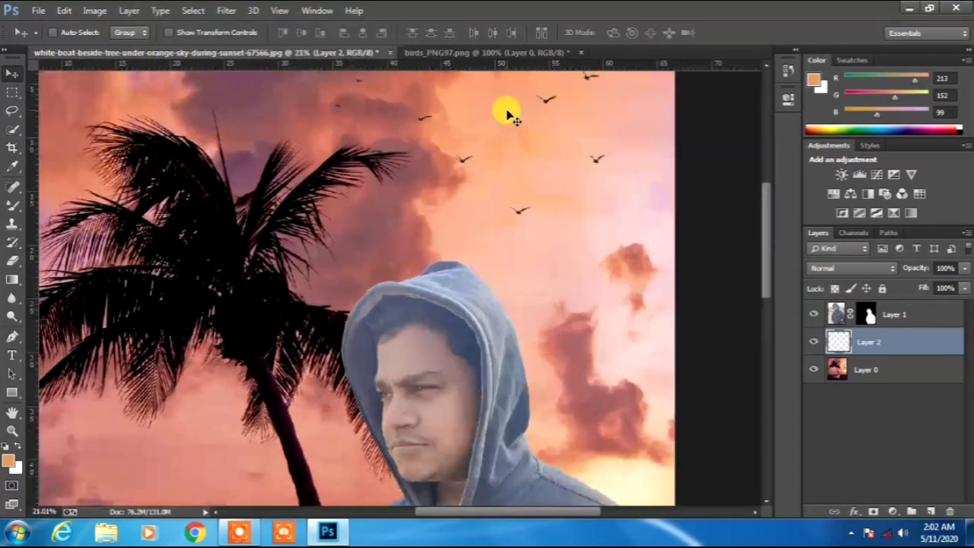
Step: Darken the birds layer to black with the Camera Raw filter, setting Exposure to -5.00
{"action": "scroll", "coordinate": [508, 114], "scroll_direction": "down", "scroll_amount": 5}
{"action": "left_click", "coordinate": [227, 16]}
{"action": "left_click", "coordinate": [273, 94]}
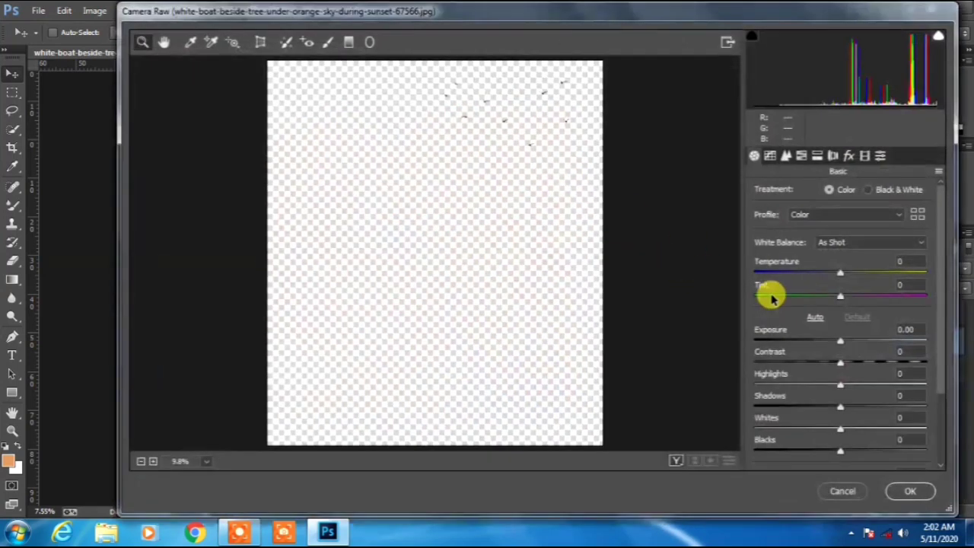
{"action": "left_click_drag", "start_coordinate": [837, 344], "coordinate": [723, 330]}
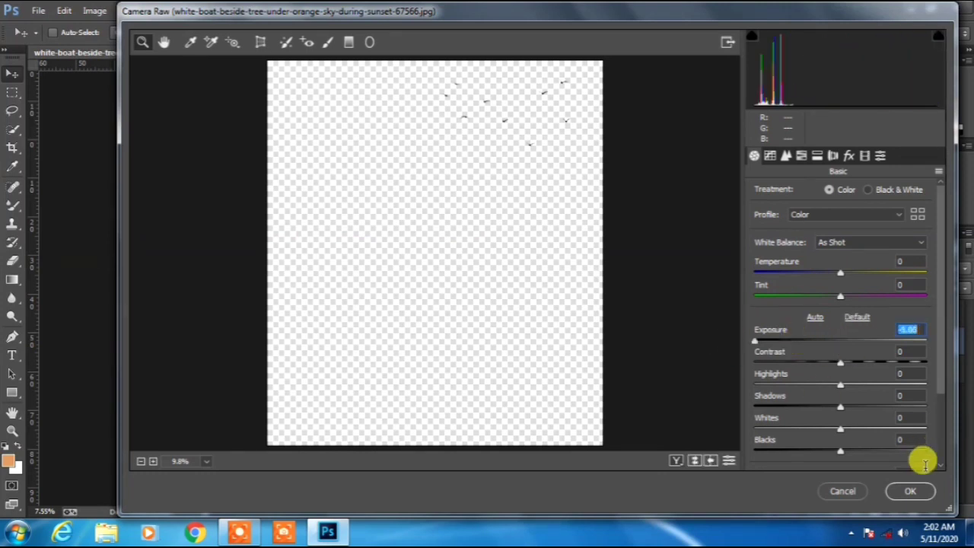
{"action": "left_click", "coordinate": [910, 491]}
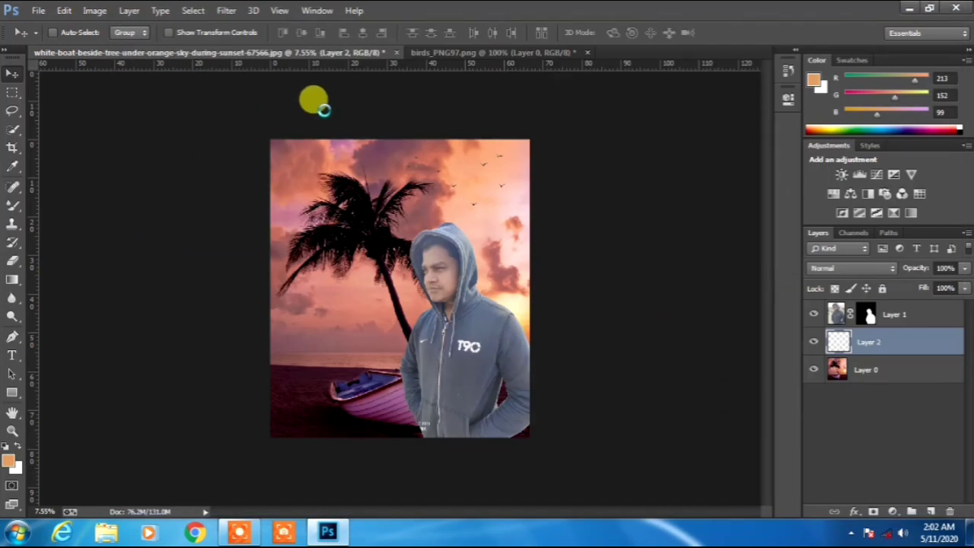
Step: Erase the stray specks and bird remnants scattered between the birds in the sky
{"action": "scroll", "coordinate": [541, 145], "scroll_direction": "up", "scroll_amount": 10}
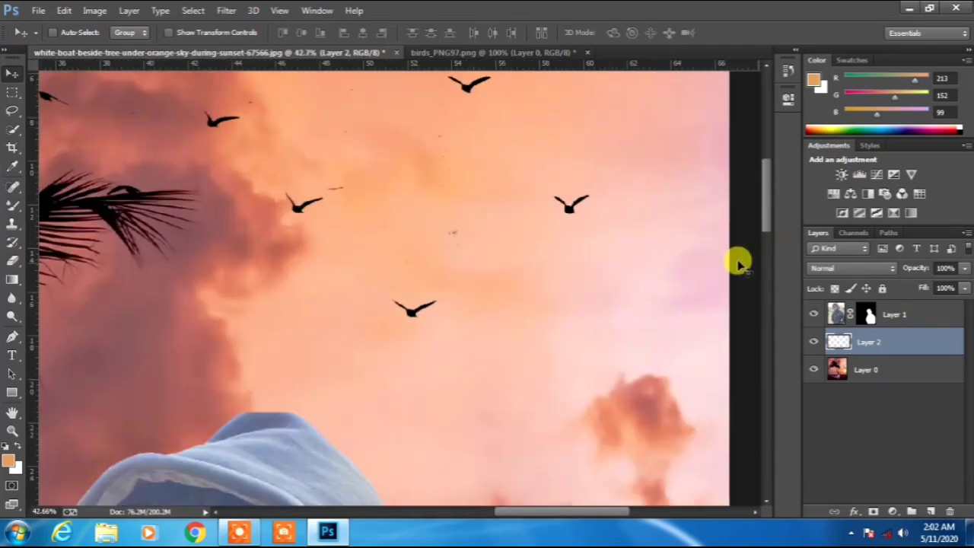
{"action": "left_click_drag", "start_coordinate": [766, 226], "coordinate": [767, 203]}
{"action": "left_click", "coordinate": [13, 259]}
{"action": "mouse_move", "coordinate": [310, 197]}
{"action": "left_mouse_down"}
{"action": "mouse_move", "coordinate": [302, 189]}
{"action": "mouse_move", "coordinate": [251, 235]}
{"action": "mouse_move", "coordinate": [213, 212]}
{"action": "left_mouse_up"}
{"action": "left_click_drag", "start_coordinate": [383, 177], "coordinate": [381, 155]}
{"action": "left_click_drag", "start_coordinate": [350, 226], "coordinate": [345, 272]}
{"action": "left_click_drag", "start_coordinate": [347, 325], "coordinate": [339, 325]}
{"action": "mouse_move", "coordinate": [433, 363]}
{"action": "left_mouse_down"}
{"action": "mouse_move", "coordinate": [439, 283]}
{"action": "mouse_move", "coordinate": [438, 147]}
{"action": "mouse_move", "coordinate": [463, 189]}
{"action": "mouse_move", "coordinate": [455, 205]}
{"action": "mouse_move", "coordinate": [461, 161]}
{"action": "left_mouse_up"}
{"action": "mouse_move", "coordinate": [435, 231]}
{"action": "left_mouse_down"}
{"action": "mouse_move", "coordinate": [441, 239]}
{"action": "mouse_move", "coordinate": [426, 228]}
{"action": "left_mouse_up"}
{"action": "scroll", "coordinate": [425, 229], "scroll_direction": "down", "scroll_amount": 3}
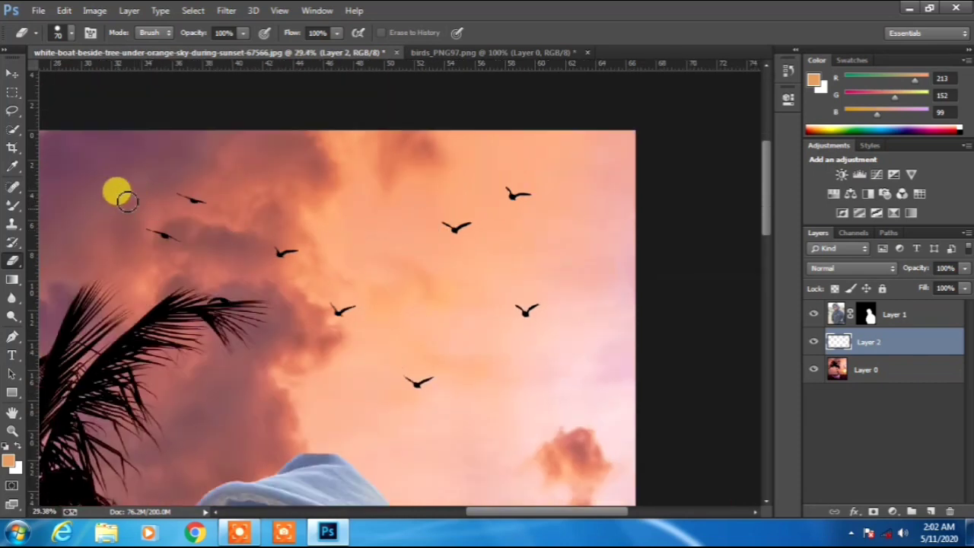
Step: Merge the birds layer down into the sunset background layer
{"action": "scroll", "coordinate": [134, 206], "scroll_direction": "down", "scroll_amount": 8}
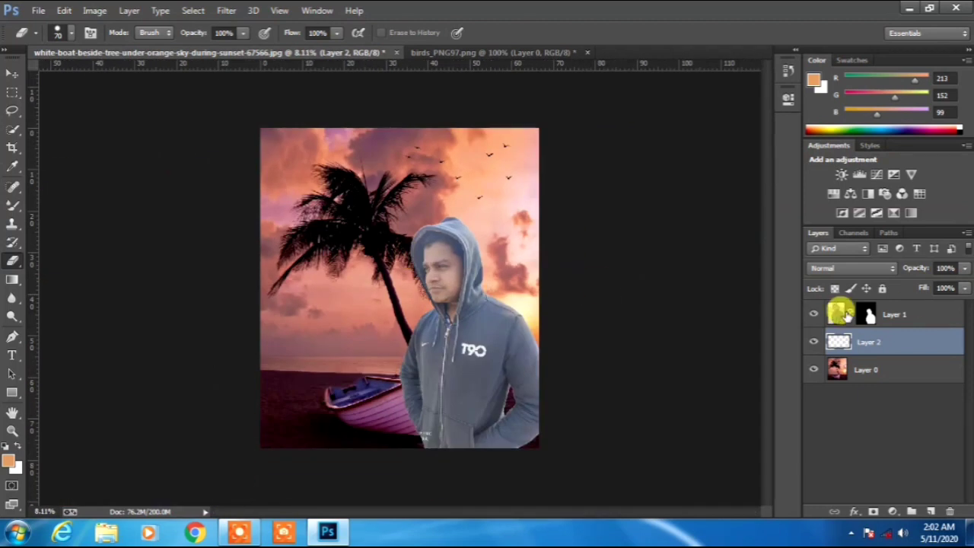
{"action": "right_click", "coordinate": [863, 342]}
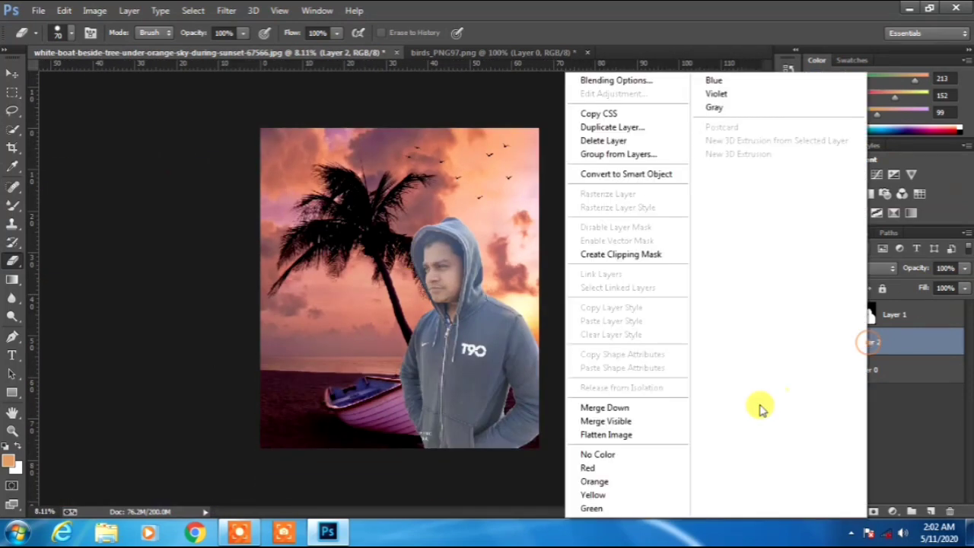
{"action": "left_click", "coordinate": [680, 408]}
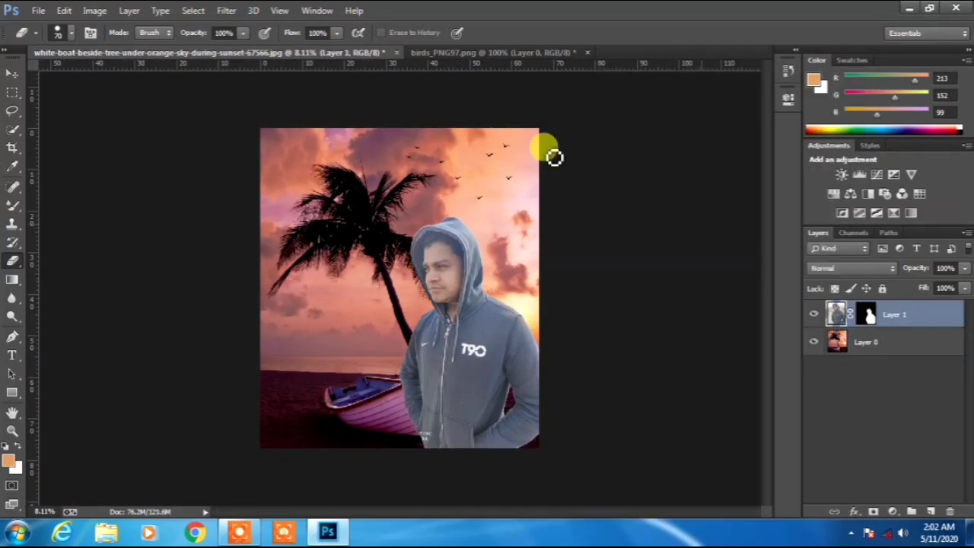
Step: Close the birds_PNG97.png document without saving its changes
{"action": "left_click", "coordinate": [532, 52]}
{"action": "left_click", "coordinate": [588, 52]}
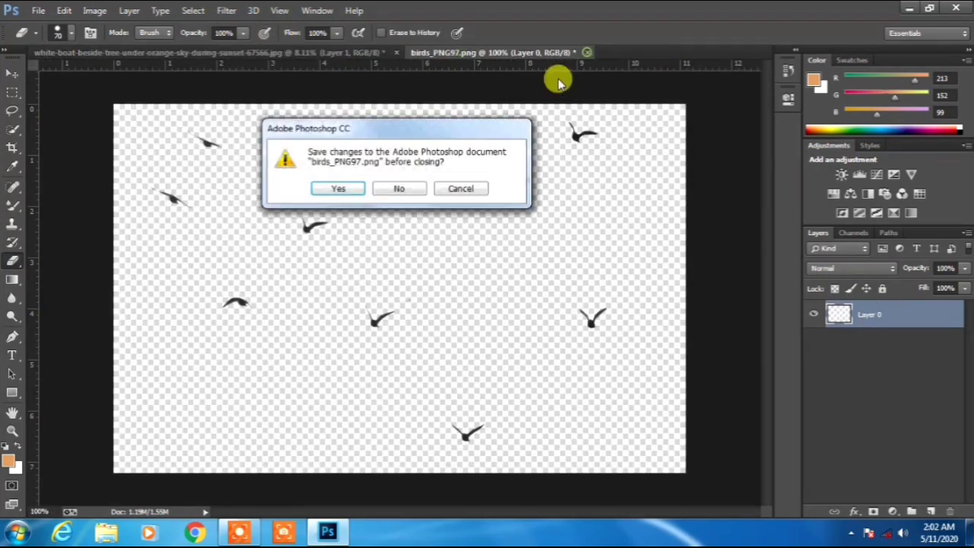
{"action": "left_click", "coordinate": [405, 190]}
Step: Open the Camera Raw filter on the man's layer and set Exposure to -0.60, Temperature to +8 and Tint to +9
{"action": "left_click", "coordinate": [234, 14]}
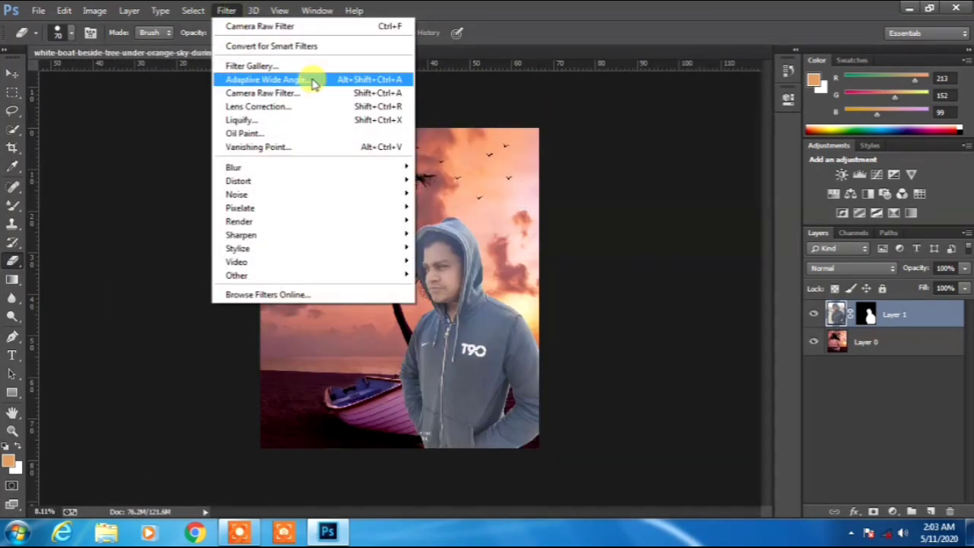
{"action": "left_click", "coordinate": [306, 94]}
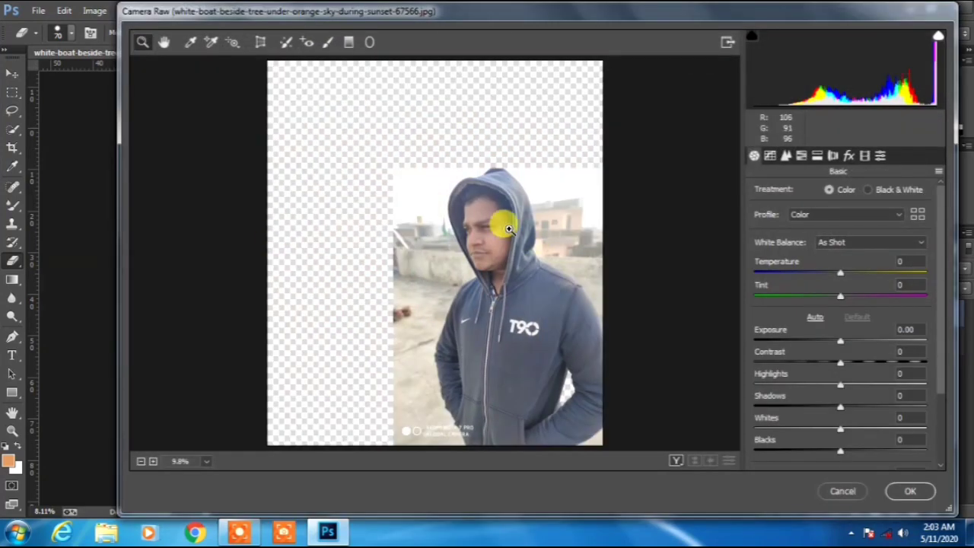
{"action": "left_click", "coordinate": [509, 228]}
{"action": "left_click", "coordinate": [495, 229], "text": "alt"}
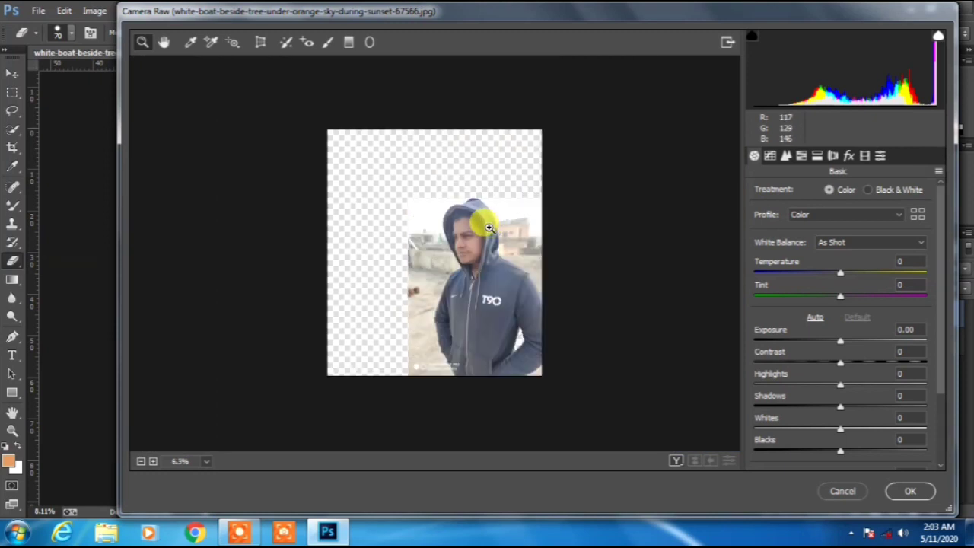
{"action": "left_click_drag", "start_coordinate": [841, 343], "coordinate": [830, 343]}
{"action": "left_click_drag", "start_coordinate": [837, 277], "coordinate": [848, 296]}
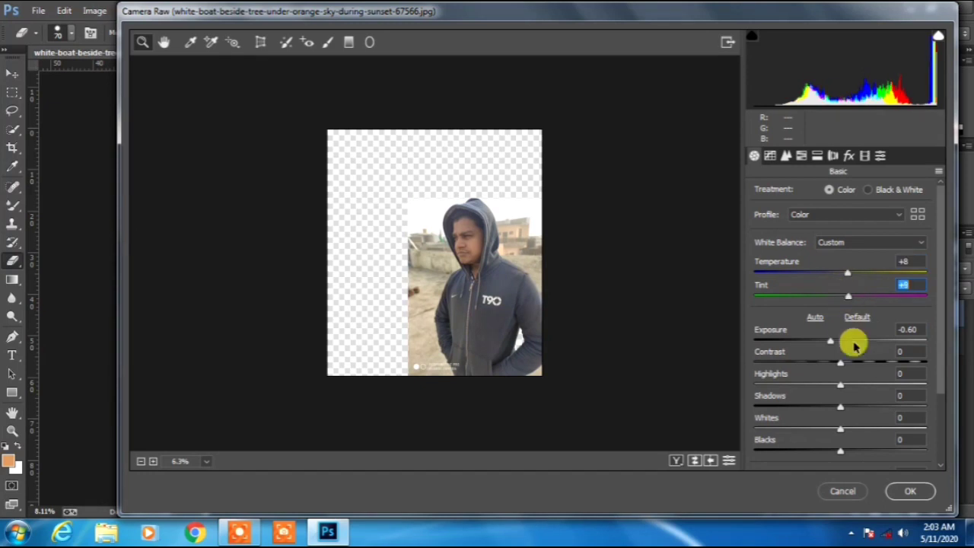
Step: Set the man's Camera Raw tones to Shadows -45, Blacks -40, Clarity +22, Dehaze +30 and Contrast +11
{"action": "scroll", "coordinate": [854, 339], "scroll_direction": "down", "scroll_amount": 1}
{"action": "left_click_drag", "start_coordinate": [841, 371], "coordinate": [817, 370]}
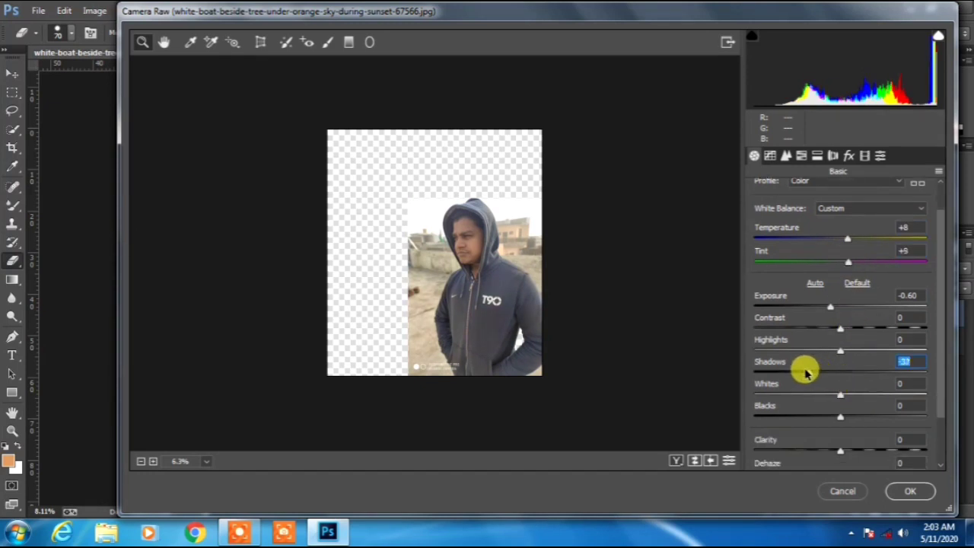
{"action": "left_click_drag", "start_coordinate": [840, 416], "coordinate": [867, 413]}
{"action": "scroll", "coordinate": [822, 409], "scroll_direction": "down", "scroll_amount": 2}
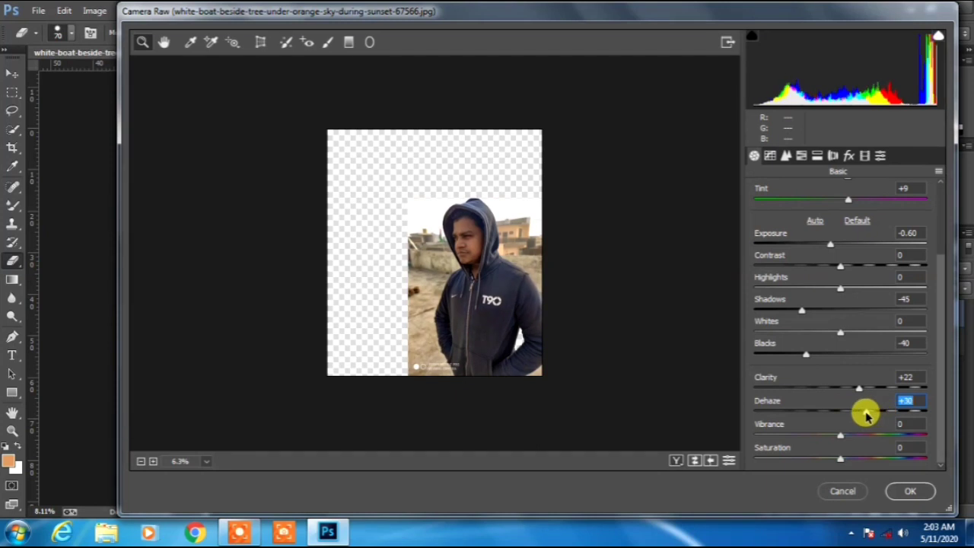
{"action": "scroll", "coordinate": [840, 366], "scroll_direction": "up", "scroll_amount": 2}
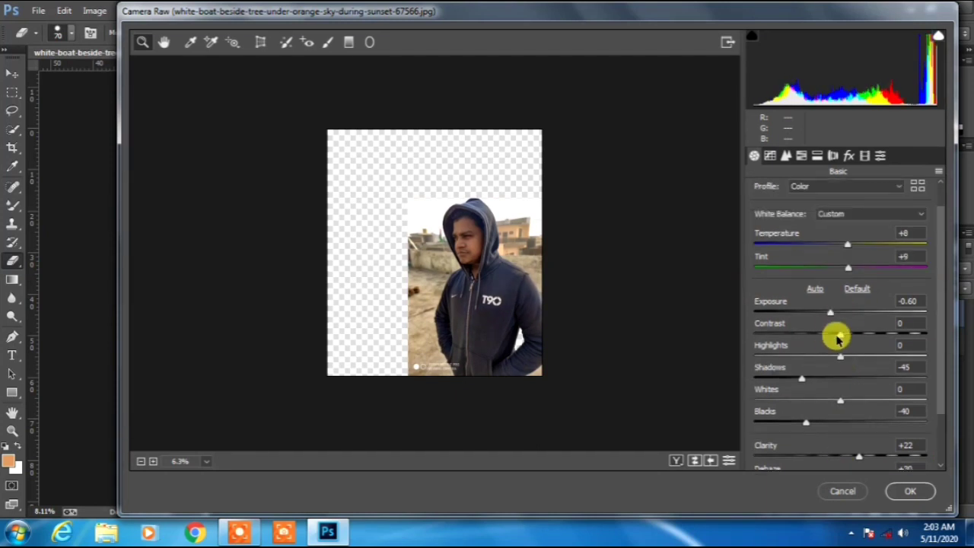
{"action": "left_click_drag", "start_coordinate": [834, 337], "coordinate": [850, 337]}
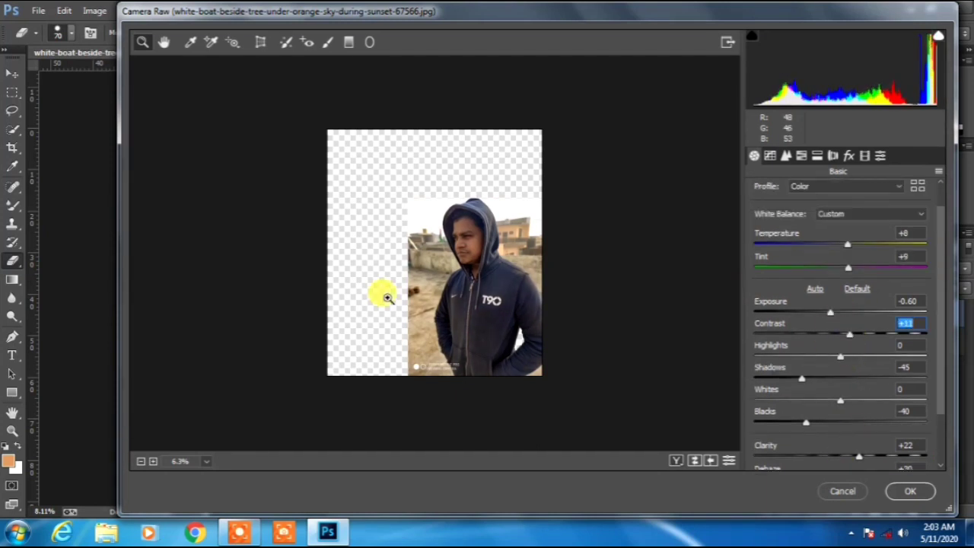
Step: Check the Camera Raw preview of the man and apply the adjustments to his layer
{"action": "scroll", "coordinate": [521, 271], "scroll_direction": "up", "scroll_amount": 2}
{"action": "scroll", "coordinate": [522, 271], "scroll_direction": "down", "scroll_amount": 2}
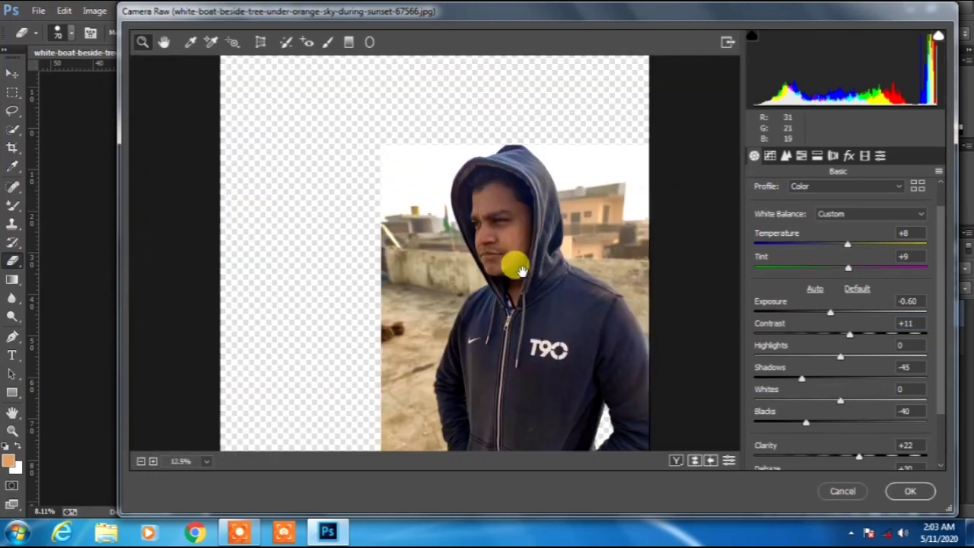
{"action": "scroll", "coordinate": [522, 271], "scroll_direction": "down", "scroll_amount": 1}
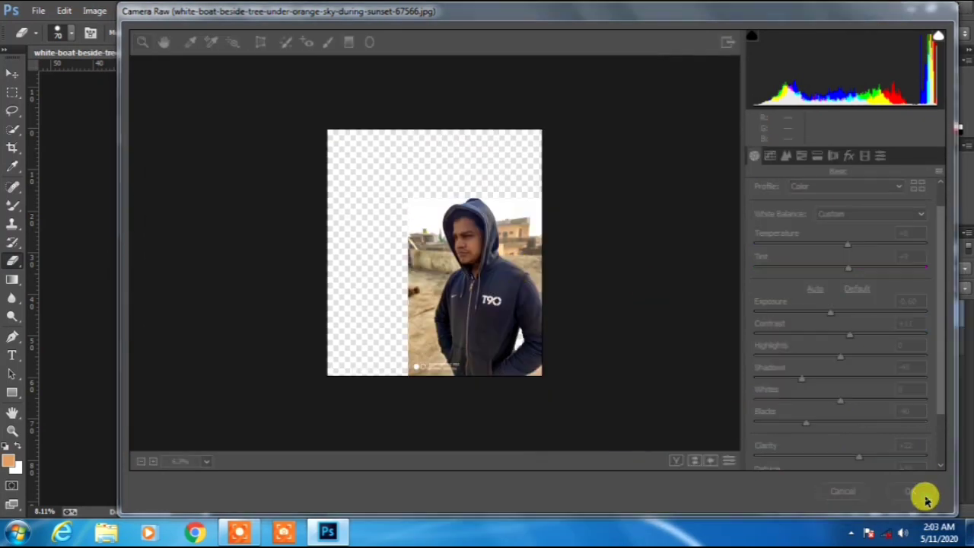
{"action": "left_click", "coordinate": [910, 491]}
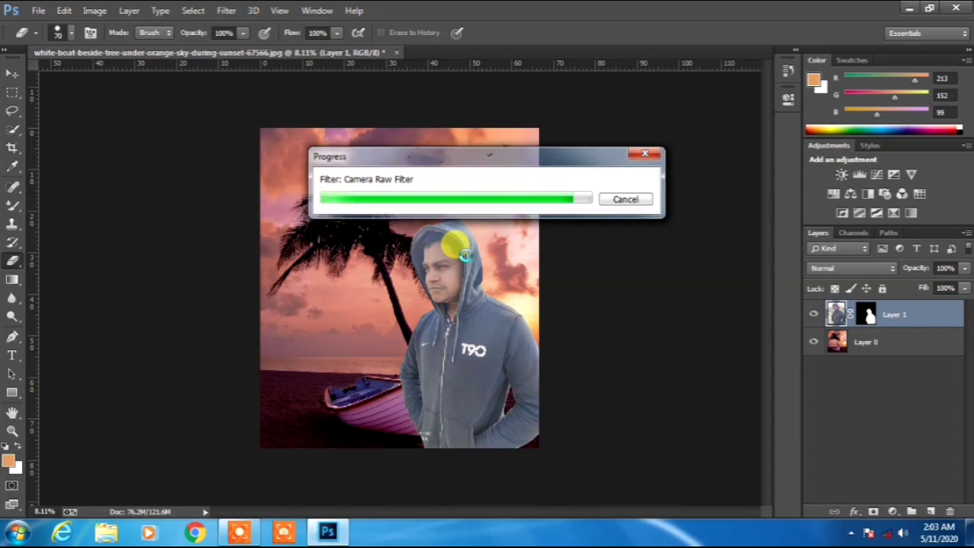
{"action": "key", "text": "ctrl+plus"}
{"action": "key", "text": "ctrl+plus"}
{"action": "key", "text": "ctrl+plus"}
{"action": "key", "text": "ctrl+plus"}
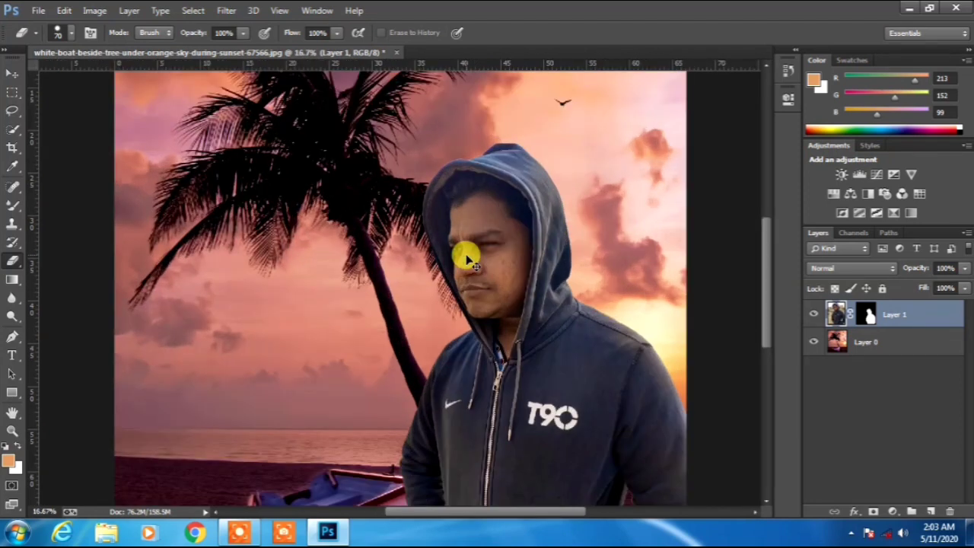
{"action": "key", "text": "ctrl+minus"}
{"action": "key", "text": "ctrl+minus"}
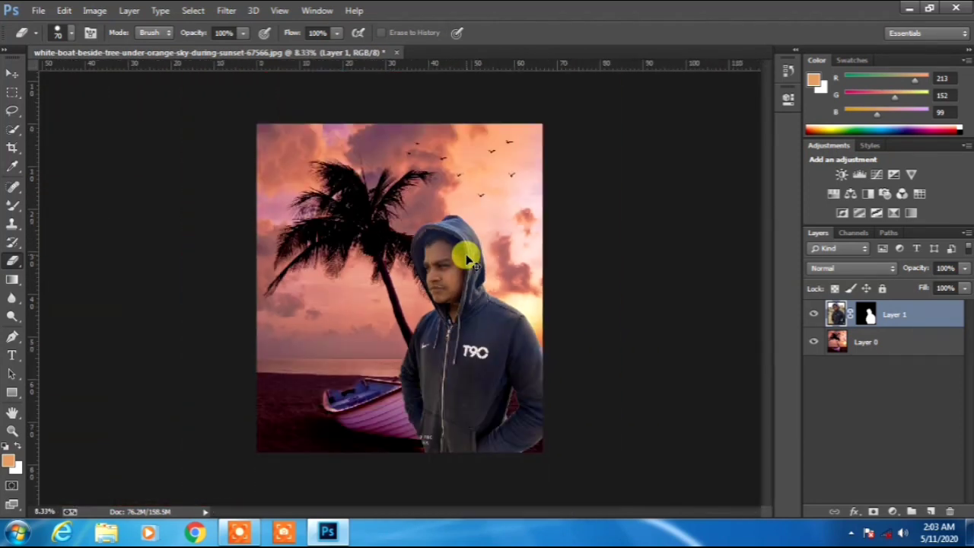
Step: Run the Camera Raw filter on the man's layer again with Tint +9 and a slightly warmer Temperature
{"action": "key", "text": "ctrl+minus"}
{"action": "left_click", "coordinate": [229, 12]}
{"action": "left_click", "coordinate": [278, 95]}
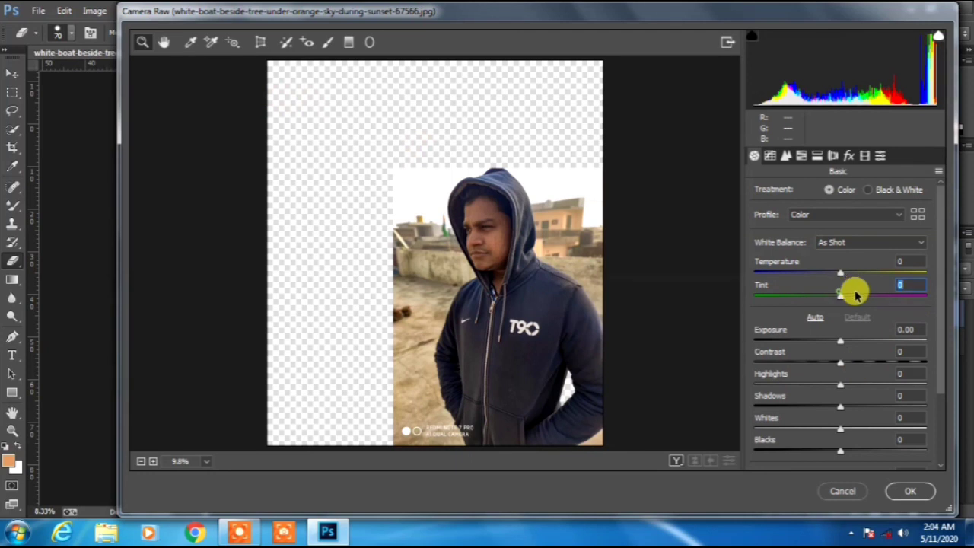
{"action": "left_click", "coordinate": [854, 294]}
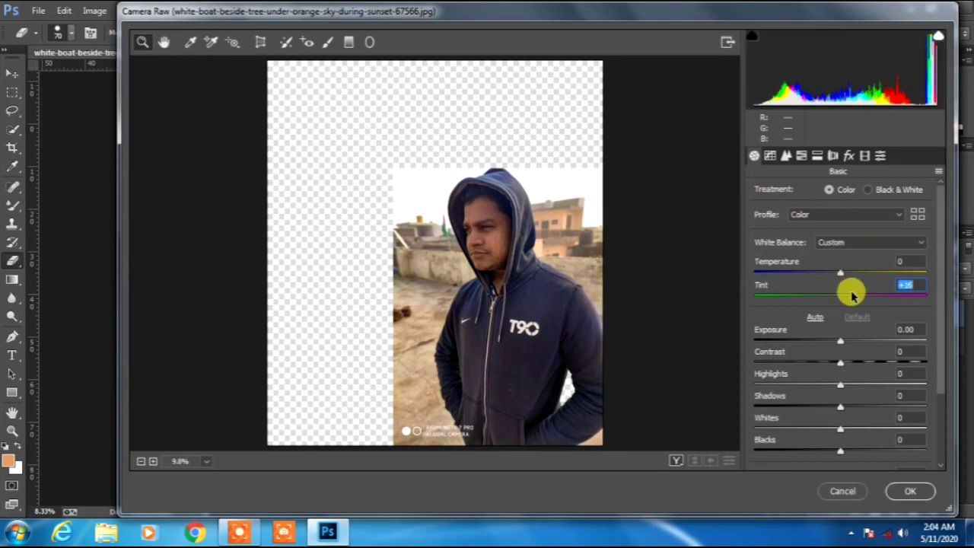
{"action": "left_click", "coordinate": [843, 274]}
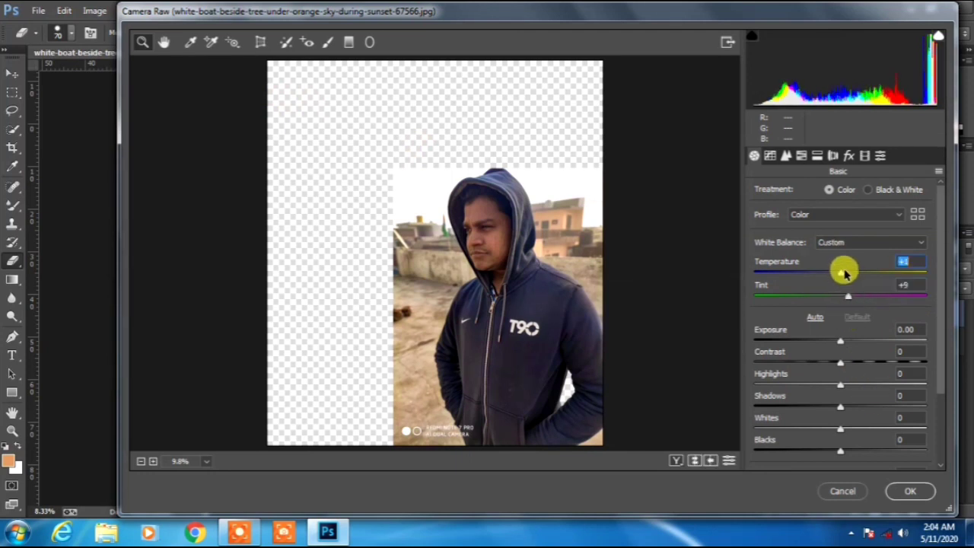
{"action": "left_click", "coordinate": [917, 491]}
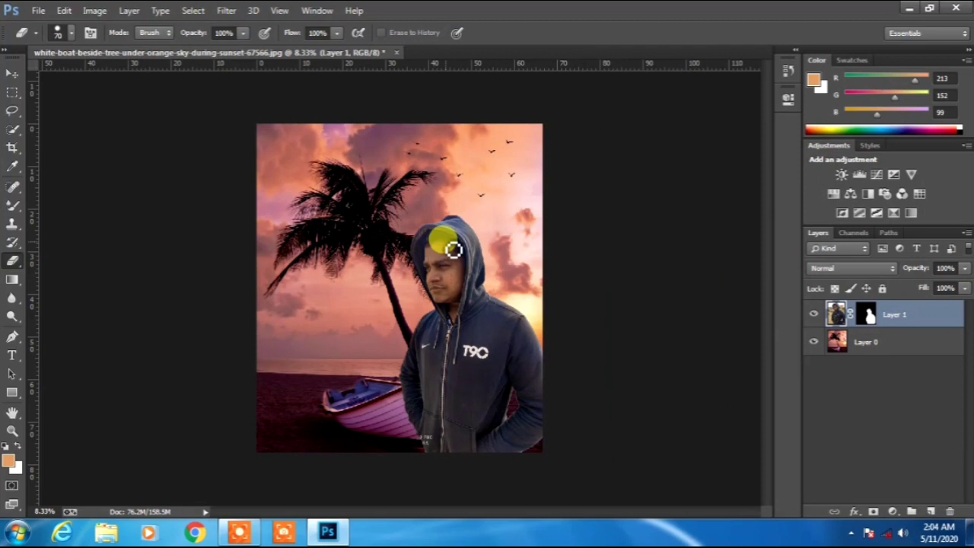
{"action": "key", "text": "ctrl+plus"}
{"action": "key", "text": "ctrl+plus"}
{"action": "key", "text": "ctrl+minus"}
{"action": "key", "text": "ctrl+minus"}
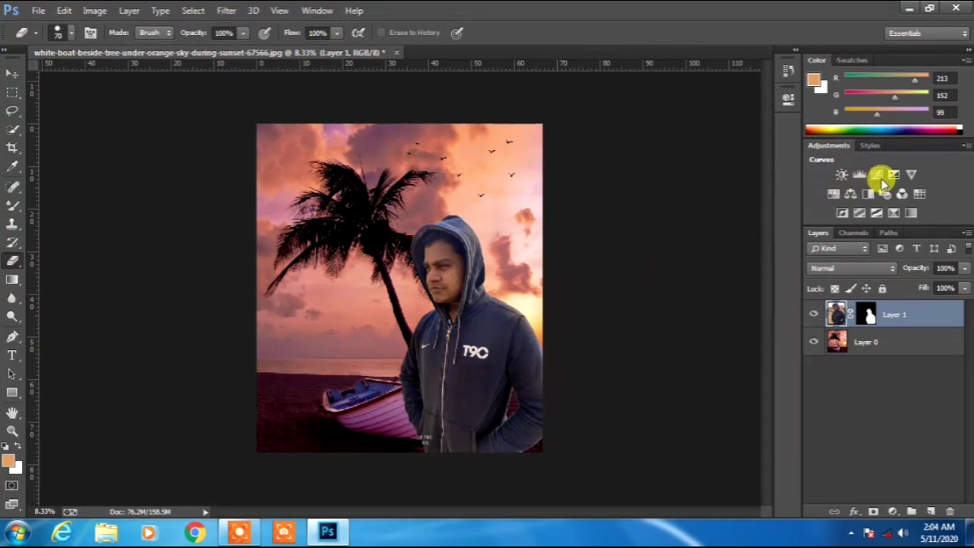
{"action": "left_click", "coordinate": [891, 511]}
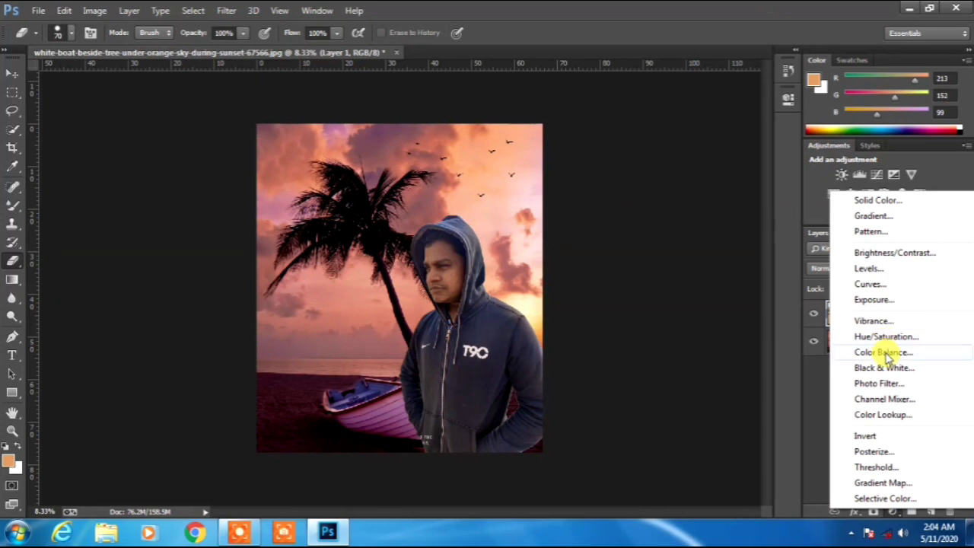
{"action": "left_click", "coordinate": [882, 399]}
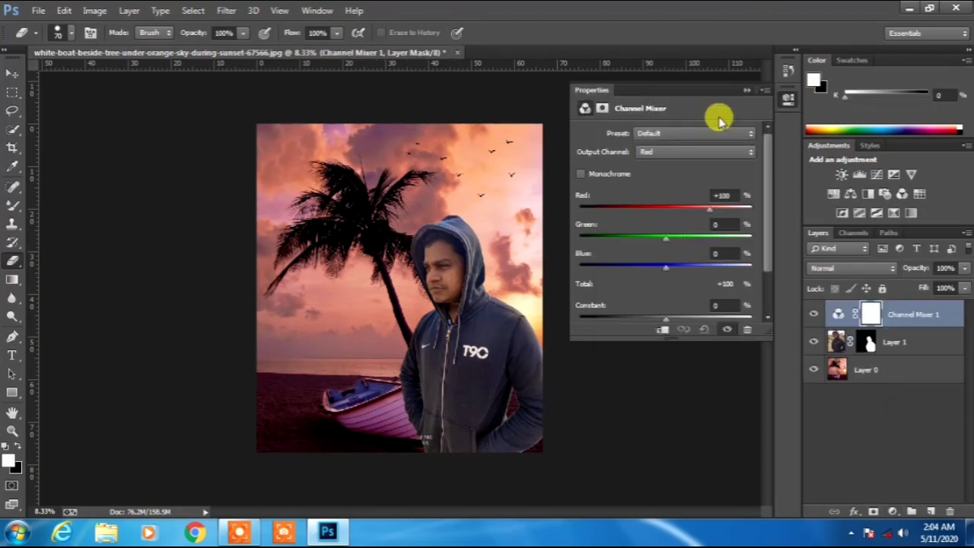
{"action": "left_click", "coordinate": [746, 90]}
{"action": "key", "text": "Delete"}
{"action": "left_click", "coordinate": [896, 503]}
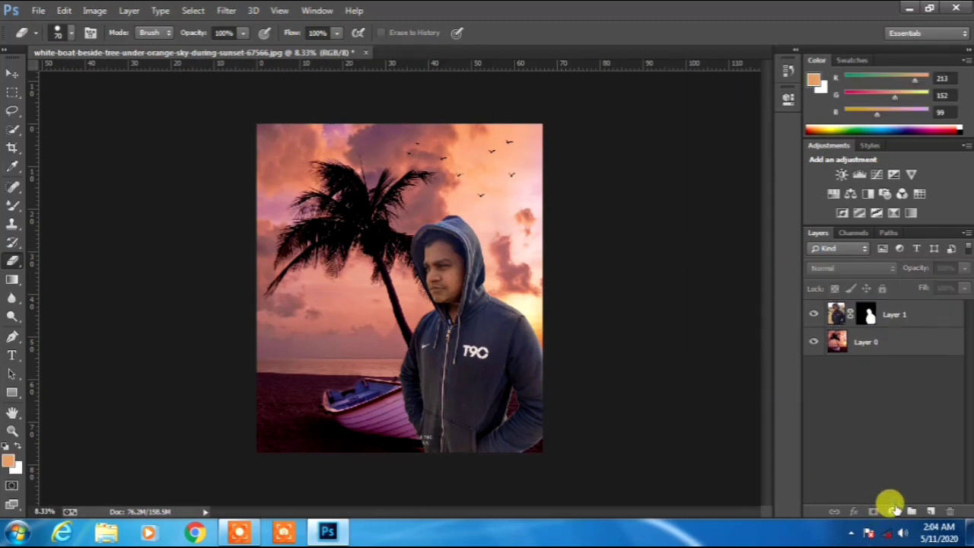
Step: Try a Color Balance adjustment above the man's layer with midtones Cyan-Red +15 and Magenta-Green -22, and delete it
{"action": "left_click", "coordinate": [891, 314]}
{"action": "left_click", "coordinate": [893, 511]}
{"action": "left_click", "coordinate": [880, 348]}
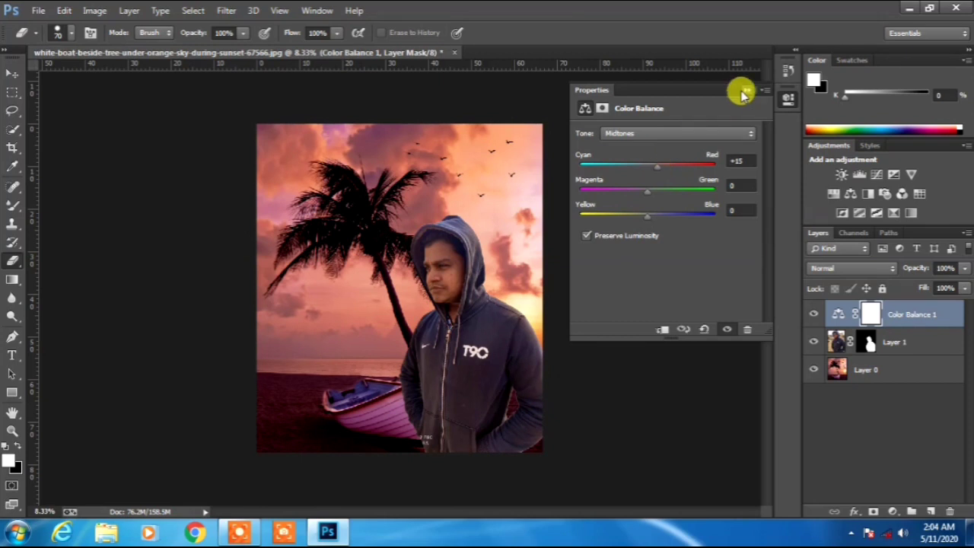
{"action": "left_click_drag", "start_coordinate": [647, 191], "coordinate": [632, 191]}
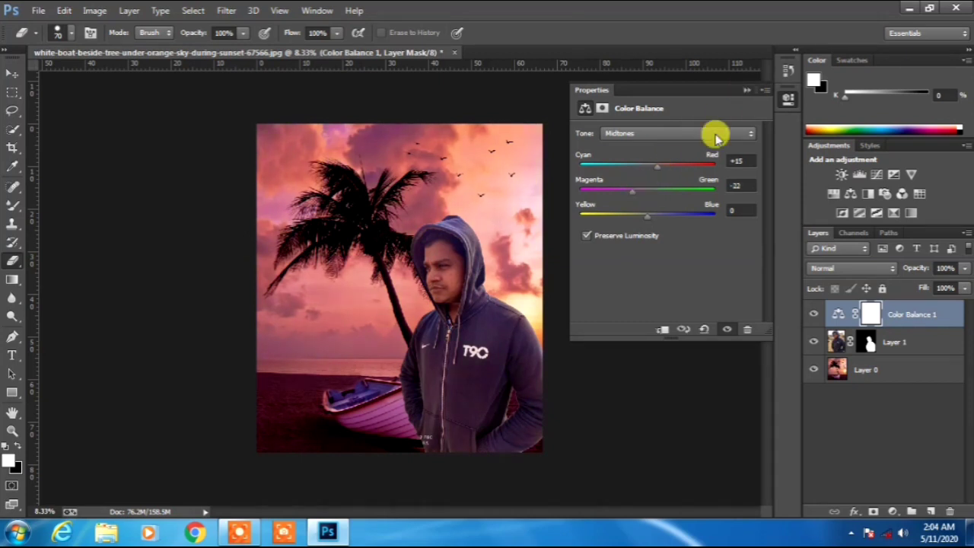
{"action": "left_click", "coordinate": [746, 91]}
{"action": "key", "text": "Delete"}
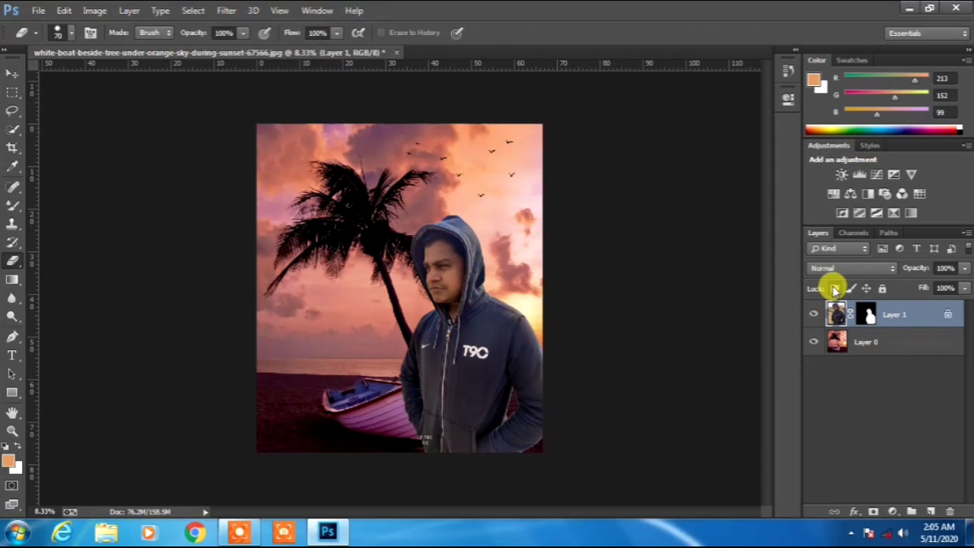
Step: Unlock the man's layer, lock the transparent pixels of the sunset background layer, and reselect the man's layer
{"action": "left_click", "coordinate": [834, 288]}
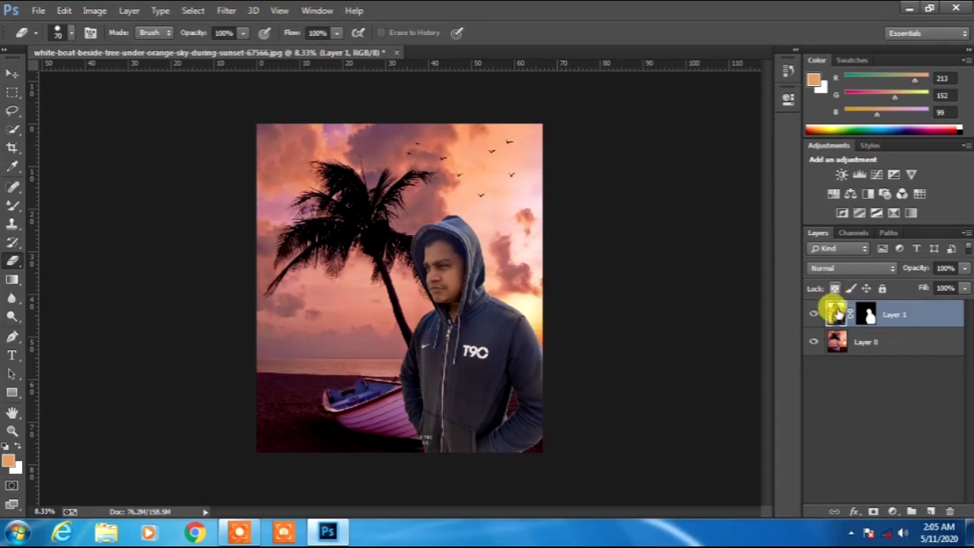
{"action": "left_click", "coordinate": [857, 348]}
{"action": "left_click", "coordinate": [835, 288]}
{"action": "left_click", "coordinate": [831, 315]}
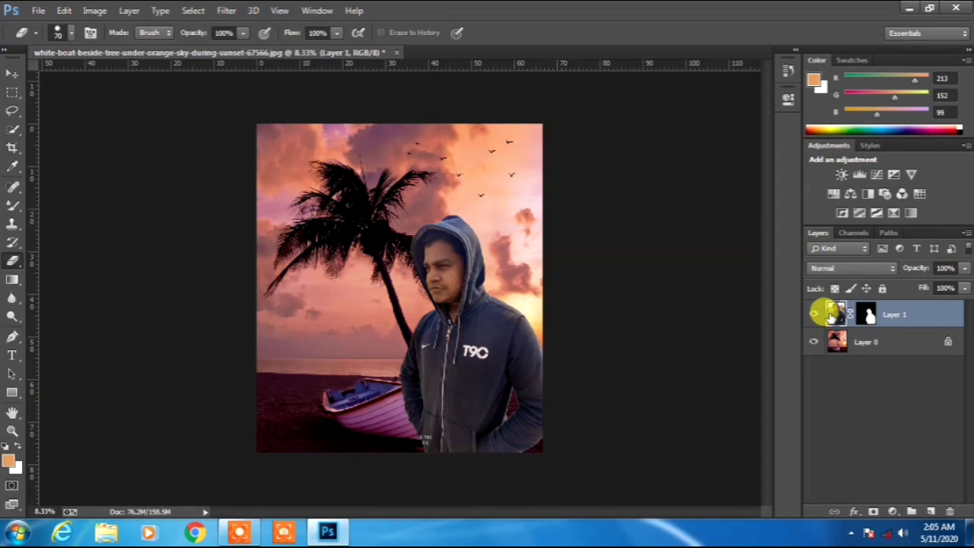
Step: Add a Color Balance adjustment above the man's layer with midtones Cyan-Red +12, Magenta-Green -3 and Yellow-Blue -4
{"action": "left_click", "coordinate": [891, 512]}
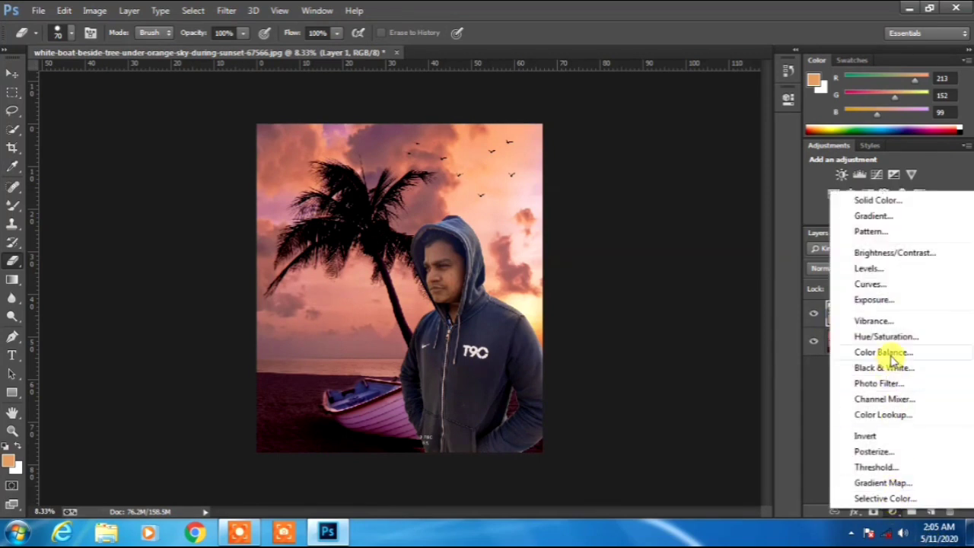
{"action": "left_click", "coordinate": [864, 352]}
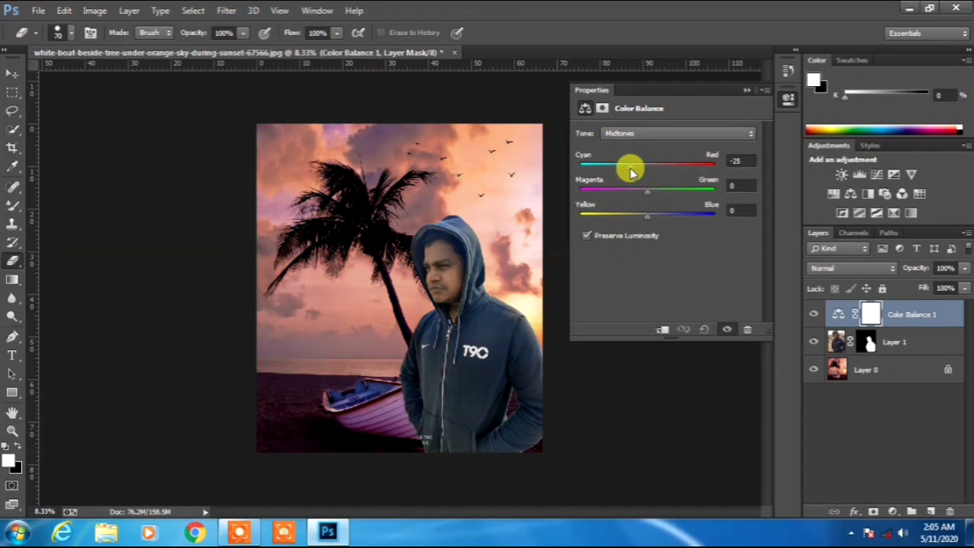
{"action": "left_click_drag", "start_coordinate": [630, 172], "coordinate": [650, 174]}
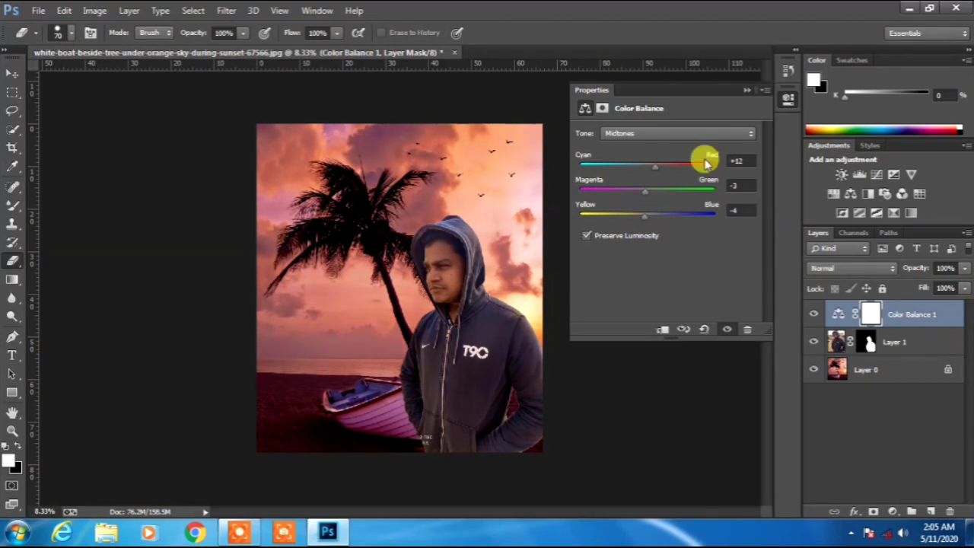
{"action": "left_click", "coordinate": [747, 91]}
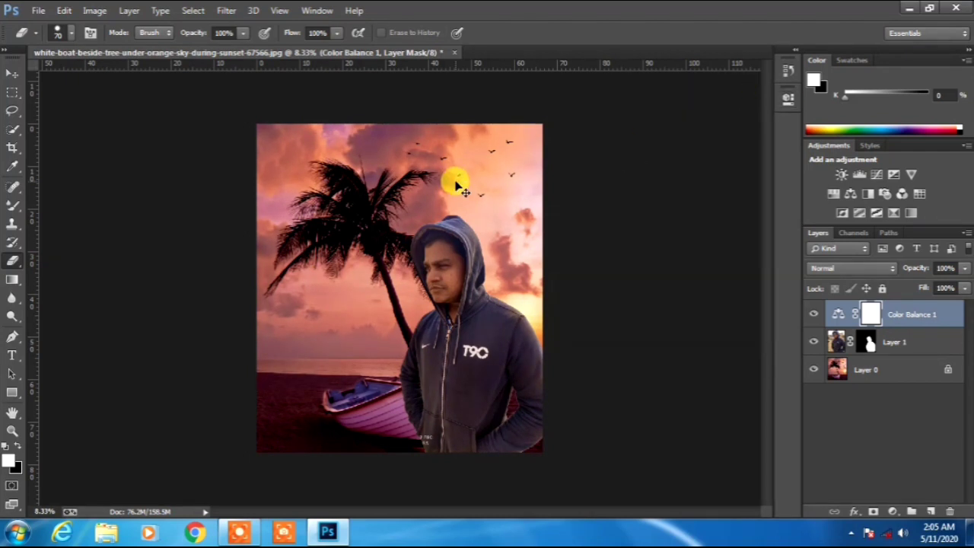
Step: Merge the Color Balance adjustment down into the man's layer and unlock the sunset background layer
{"action": "key", "text": "ctrl+plus"}
{"action": "key", "text": "ctrl+plus"}
{"action": "key", "text": "ctrl+plus"}
{"action": "key", "text": "ctrl+minus"}
{"action": "key", "text": "ctrl+minus"}
{"action": "key", "text": "ctrl+minus"}
{"action": "right_click", "coordinate": [920, 321]}
{"action": "left_click", "coordinate": [643, 406]}
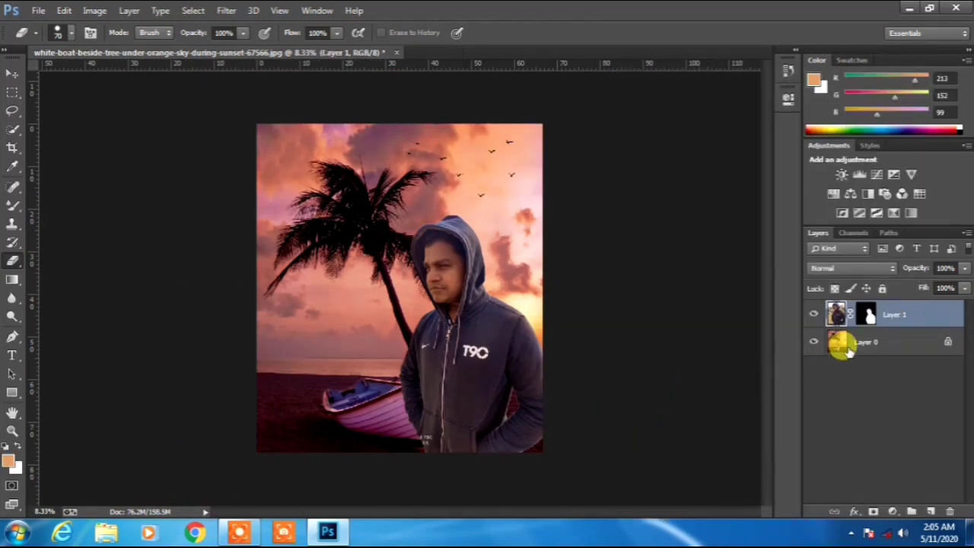
{"action": "left_click", "coordinate": [951, 343]}
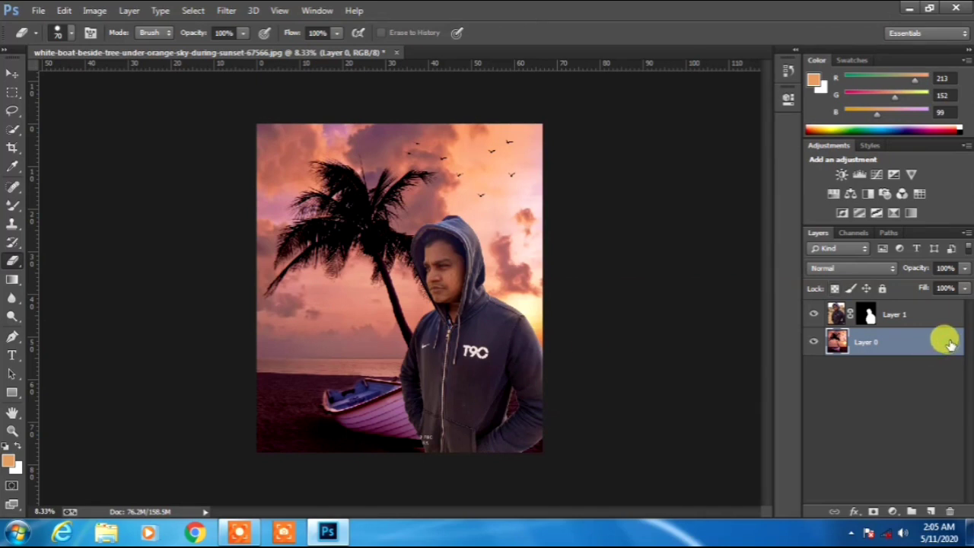
{"action": "left_click", "coordinate": [907, 316]}
Step: Set up the Blur tool for the man's layer with 64% strength, a 160 px brush and slightly raised hardness
{"action": "scroll", "coordinate": [458, 211], "scroll_direction": "up", "scroll_amount": 12}
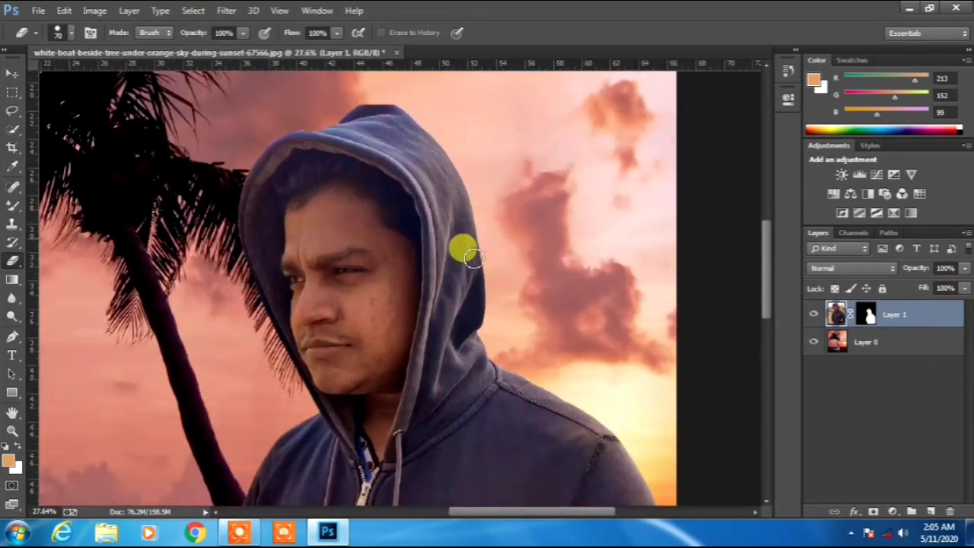
{"action": "scroll", "coordinate": [485, 216], "scroll_direction": "up", "scroll_amount": 1}
{"action": "scroll", "coordinate": [436, 210], "scroll_direction": "down", "scroll_amount": 2}
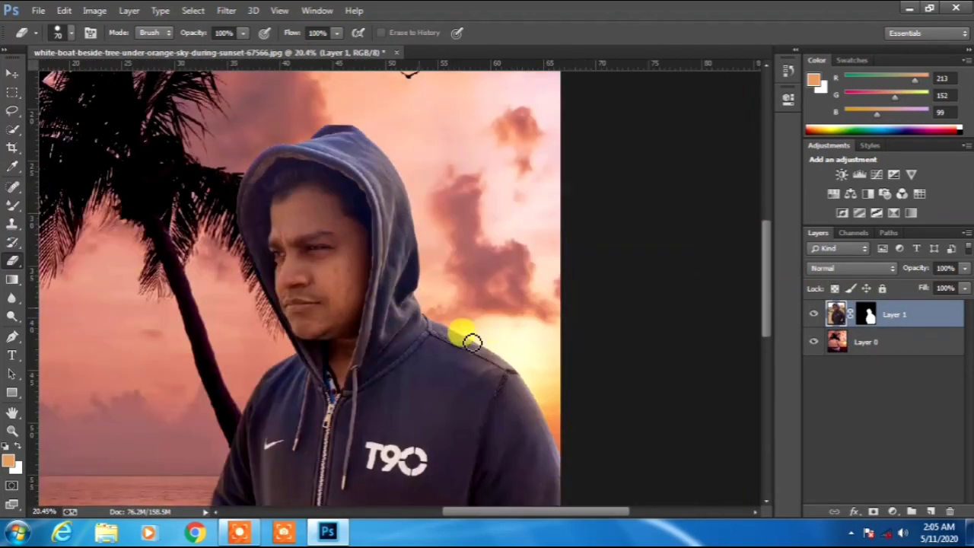
{"action": "scroll", "coordinate": [544, 398], "scroll_direction": "up", "scroll_amount": 3}
{"action": "scroll", "coordinate": [517, 327], "scroll_direction": "down", "scroll_amount": 4}
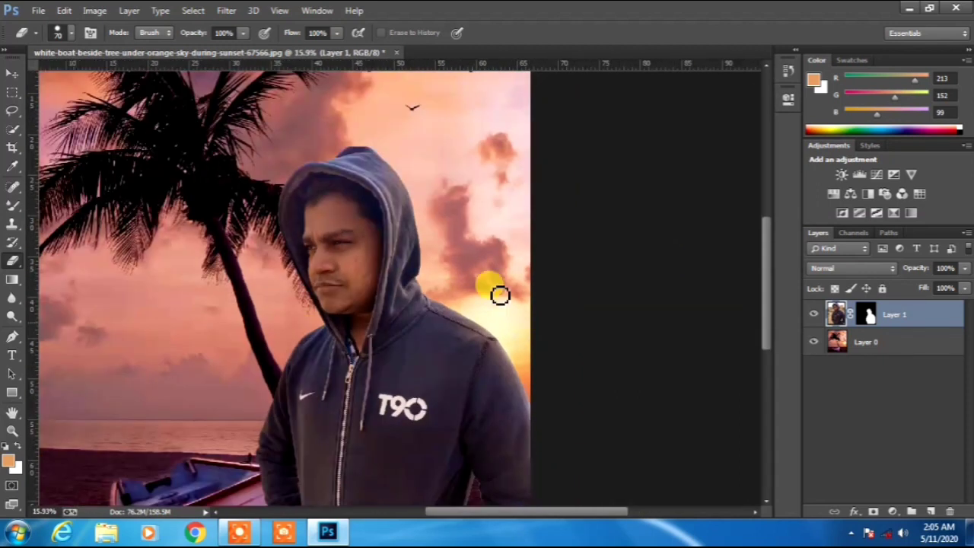
{"action": "scroll", "coordinate": [426, 148], "scroll_direction": "up", "scroll_amount": 3}
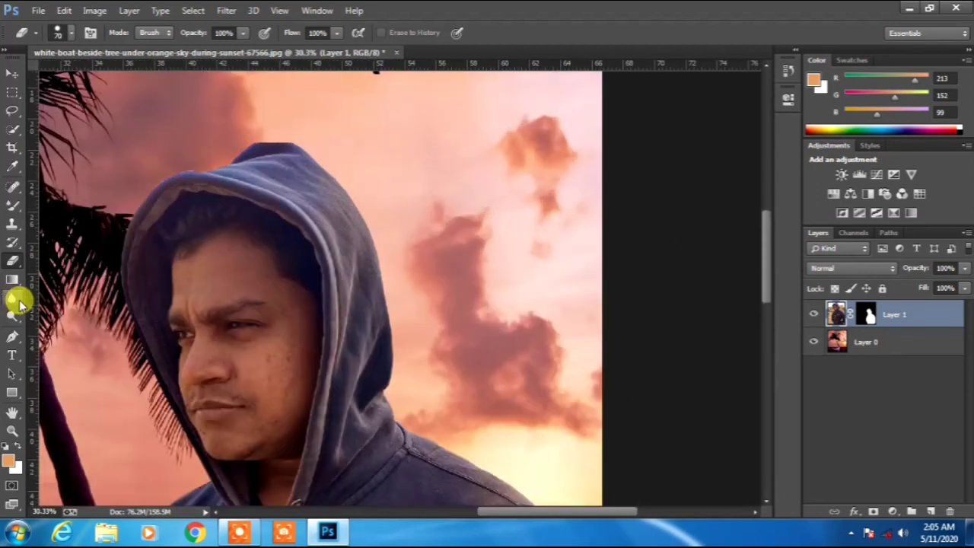
{"action": "right_click", "coordinate": [18, 300]}
{"action": "left_click", "coordinate": [54, 300]}
{"action": "left_click", "coordinate": [290, 34]}
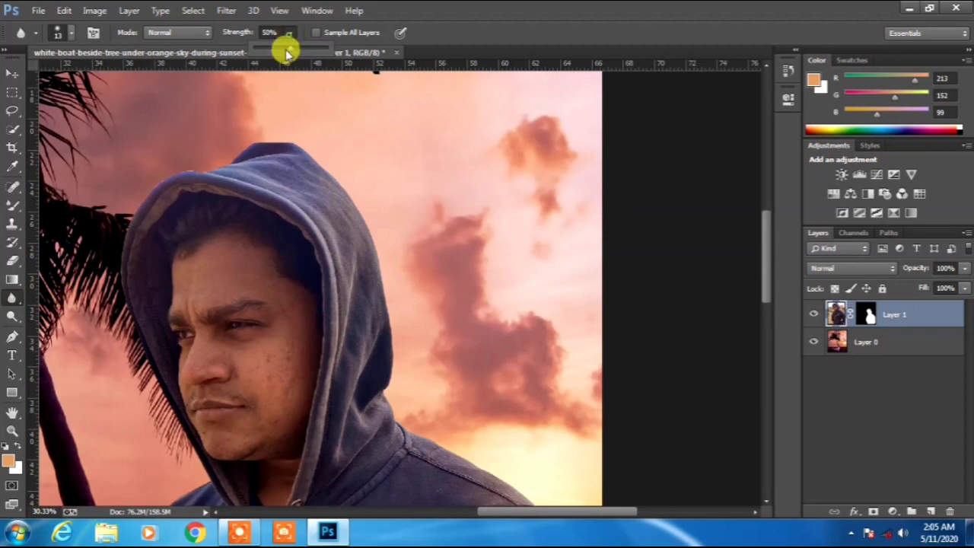
{"action": "left_click", "coordinate": [68, 36]}
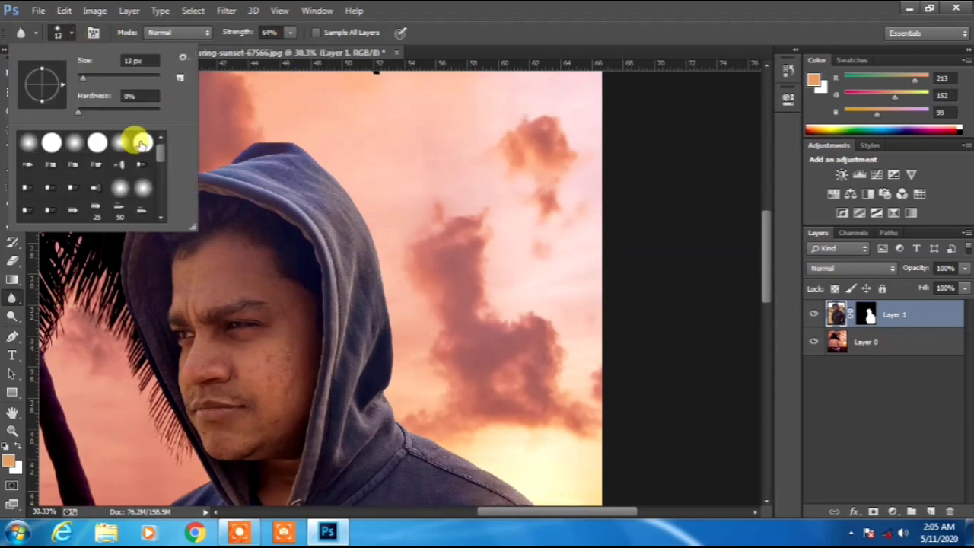
{"action": "left_click_drag", "start_coordinate": [103, 77], "coordinate": [131, 79]}
{"action": "left_click_drag", "start_coordinate": [89, 111], "coordinate": [96, 111]}
{"action": "left_click", "coordinate": [645, 234]}
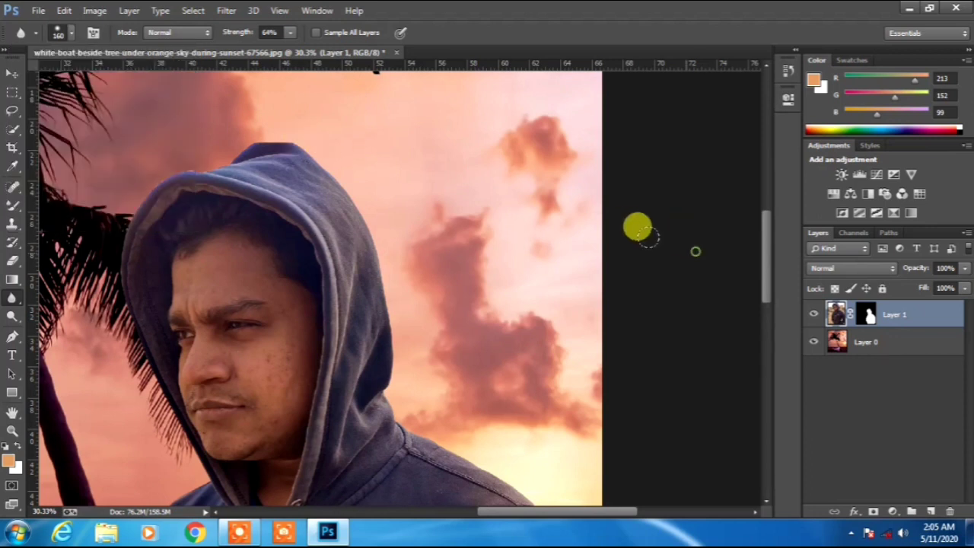
Step: Blur the outer edge of the hood from its peak down the side facing the bright sky, using a brush of about 50 px
{"action": "scroll", "coordinate": [285, 105], "scroll_direction": "up", "scroll_amount": 3}
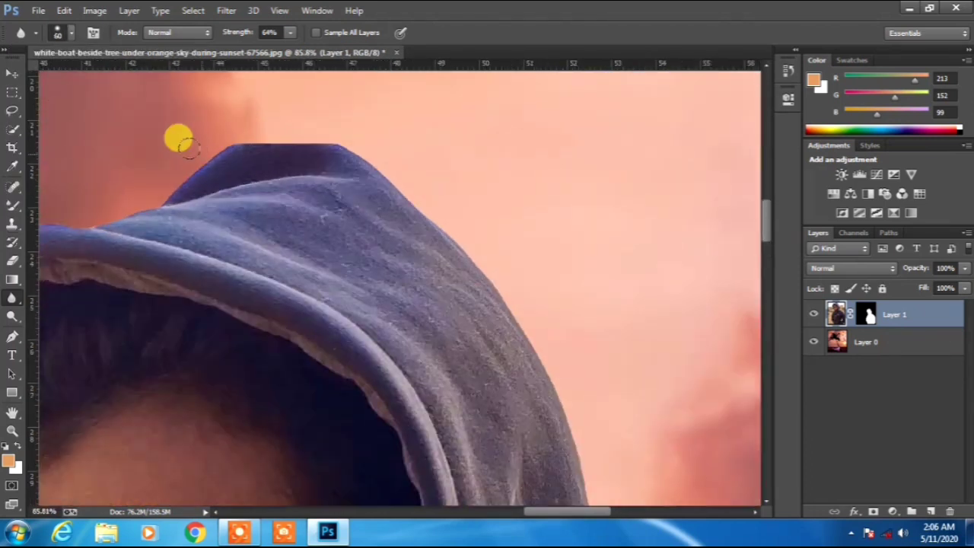
{"action": "left_click_drag", "start_coordinate": [196, 155], "coordinate": [288, 140]}
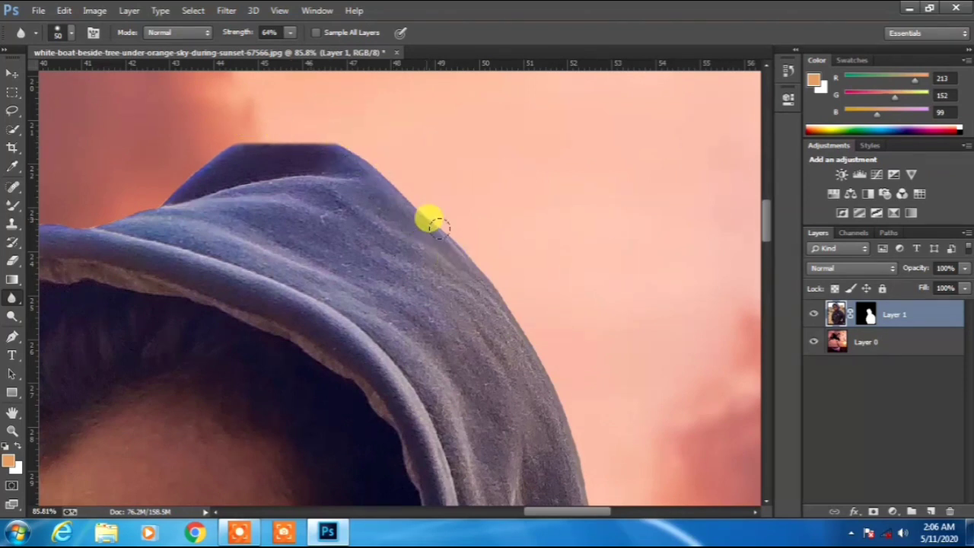
{"action": "scroll", "coordinate": [255, 114], "scroll_direction": "down", "scroll_amount": 3}
{"action": "scroll", "coordinate": [335, 187], "scroll_direction": "up", "scroll_amount": 2}
{"action": "mouse_move", "coordinate": [304, 117]}
{"action": "left_mouse_down"}
{"action": "mouse_move", "coordinate": [342, 186]}
{"action": "mouse_move", "coordinate": [366, 275]}
{"action": "mouse_move", "coordinate": [347, 219]}
{"action": "mouse_move", "coordinate": [370, 317]}
{"action": "mouse_move", "coordinate": [371, 414]}
{"action": "left_mouse_up"}
{"action": "scroll", "coordinate": [256, 266], "scroll_direction": "down", "scroll_amount": 3}
Step: Blur the outer edges of the hood, shoulder and sleeve on the bright sky side with brushes of about 90 to 150 px
{"action": "scroll", "coordinate": [274, 296], "scroll_direction": "up", "scroll_amount": 2}
{"action": "scroll", "coordinate": [272, 295], "scroll_direction": "up", "scroll_amount": 2}
{"action": "key", "text": "bracketright"}
{"action": "key", "text": "bracketright"}
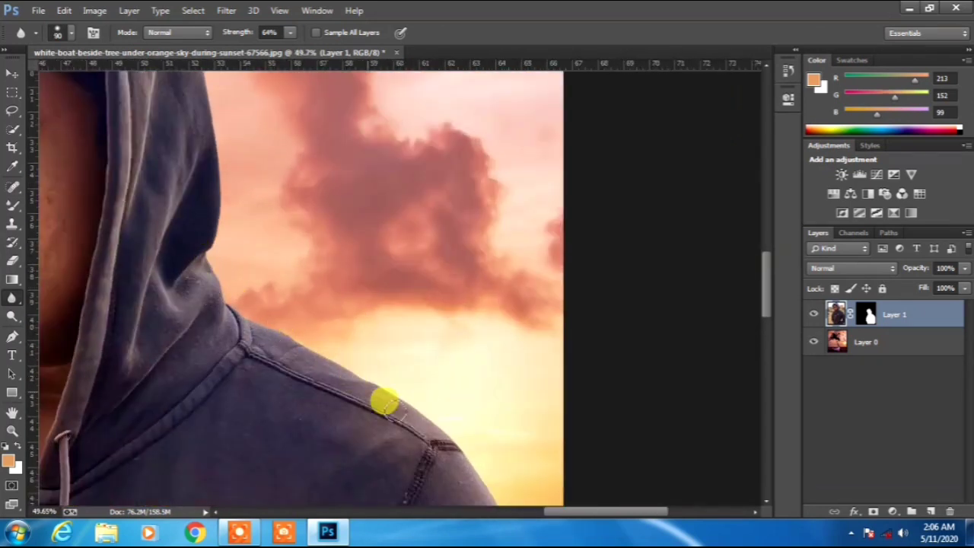
{"action": "scroll", "coordinate": [201, 161], "scroll_direction": "down", "scroll_amount": 4}
{"action": "key", "text": "bracketright"}
{"action": "key", "text": "bracketright"}
{"action": "key", "text": "bracketright"}
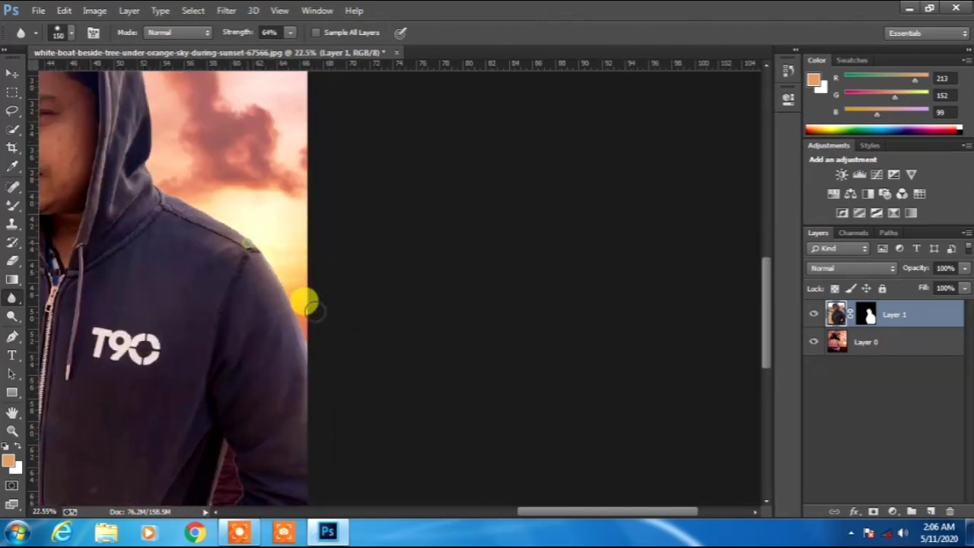
{"action": "left_click_drag", "start_coordinate": [268, 269], "coordinate": [312, 370]}
{"action": "scroll", "coordinate": [347, 257], "scroll_direction": "down", "scroll_amount": 4}
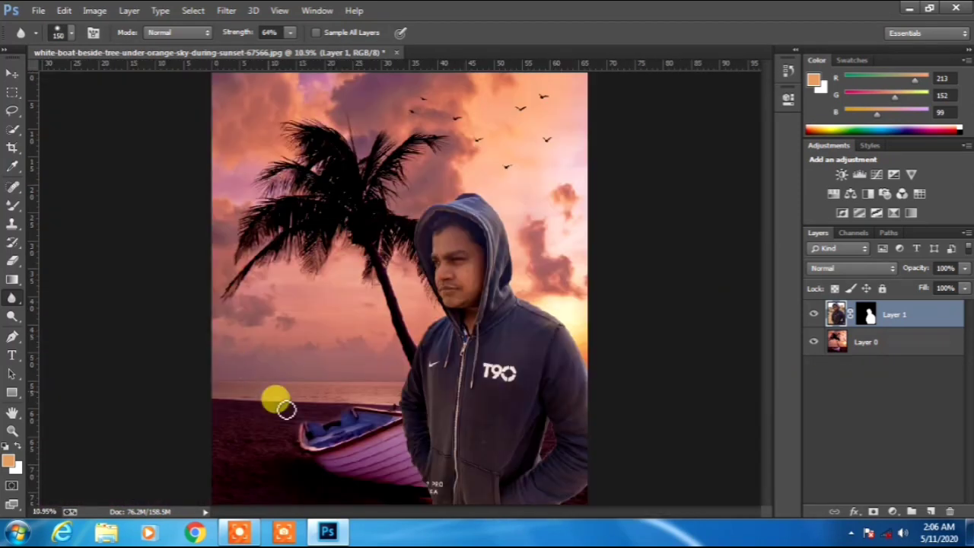
Step: Blur the man's outline on the boat side from hood to pocket and around the opposite arm gap with a 200 px brush
{"action": "scroll", "coordinate": [350, 377], "scroll_direction": "up", "scroll_amount": 4}
{"action": "key", "text": "bracketright"}
{"action": "key", "text": "bracketright"}
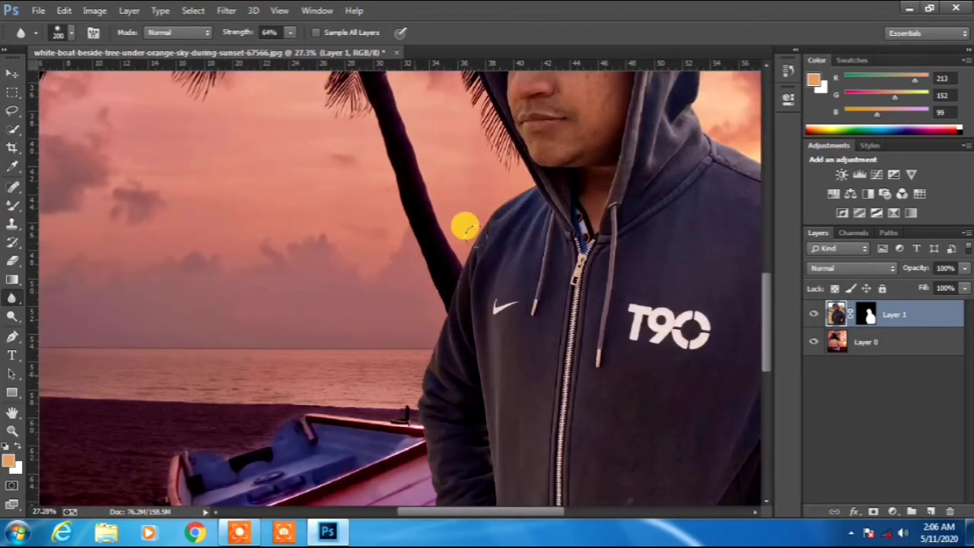
{"action": "scroll", "coordinate": [498, 205], "scroll_direction": "down", "scroll_amount": 3}
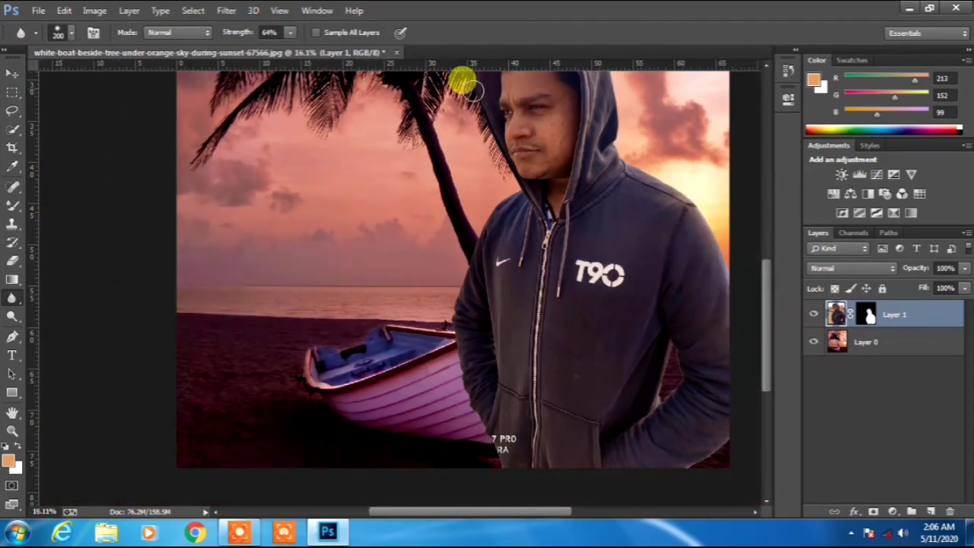
{"action": "scroll", "coordinate": [467, 133], "scroll_direction": "down", "scroll_amount": 2}
{"action": "left_click_drag", "start_coordinate": [483, 91], "coordinate": [451, 336]}
{"action": "left_click_drag", "start_coordinate": [465, 271], "coordinate": [466, 348]}
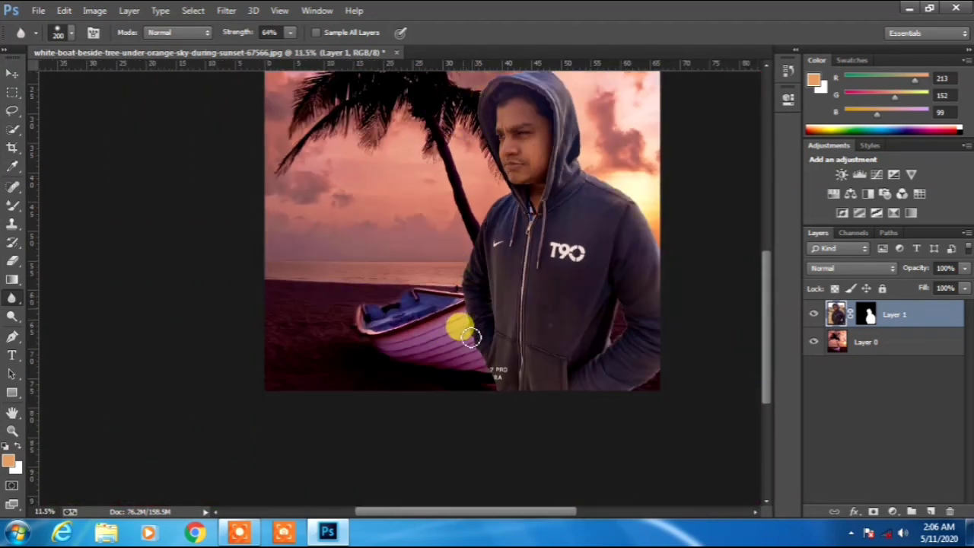
{"action": "mouse_move", "coordinate": [494, 378]}
{"action": "left_mouse_down"}
{"action": "mouse_move", "coordinate": [528, 398]}
{"action": "mouse_move", "coordinate": [632, 381]}
{"action": "mouse_move", "coordinate": [647, 363]}
{"action": "mouse_move", "coordinate": [614, 325]}
{"action": "mouse_move", "coordinate": [623, 317]}
{"action": "mouse_move", "coordinate": [617, 322]}
{"action": "left_mouse_up"}
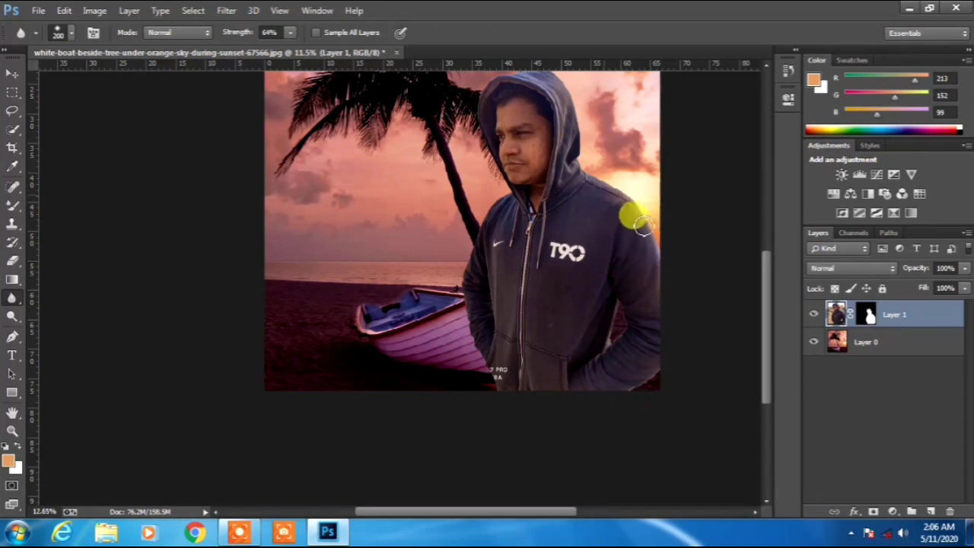
Step: Duplicate the sunset background layer and set up a black Brush in Normal mode with 31% opacity
{"action": "scroll", "coordinate": [644, 226], "scroll_direction": "up", "scroll_amount": 2}
{"action": "scroll", "coordinate": [428, 309], "scroll_direction": "down", "scroll_amount": 1}
{"action": "scroll", "coordinate": [523, 84], "scroll_direction": "down", "scroll_amount": 2}
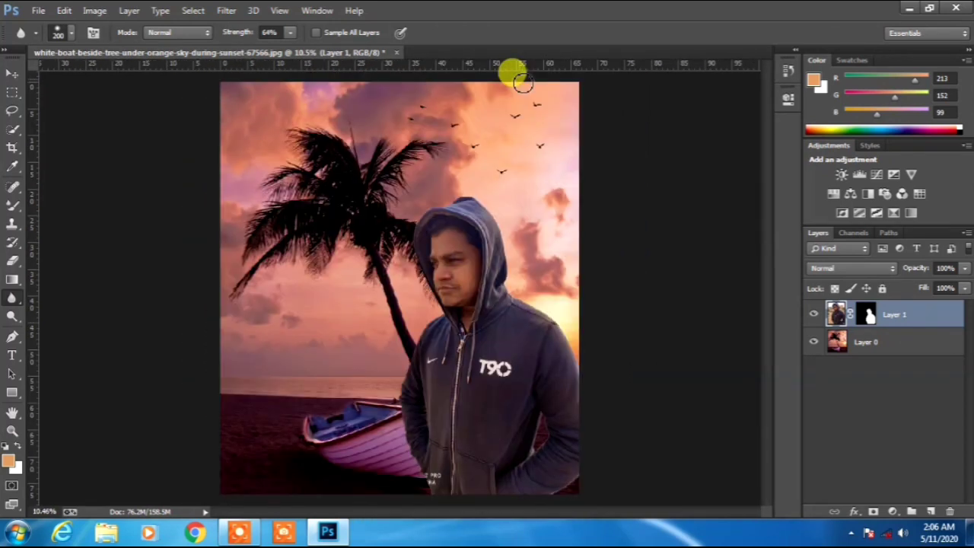
{"action": "scroll", "coordinate": [424, 455], "scroll_direction": "up", "scroll_amount": 4}
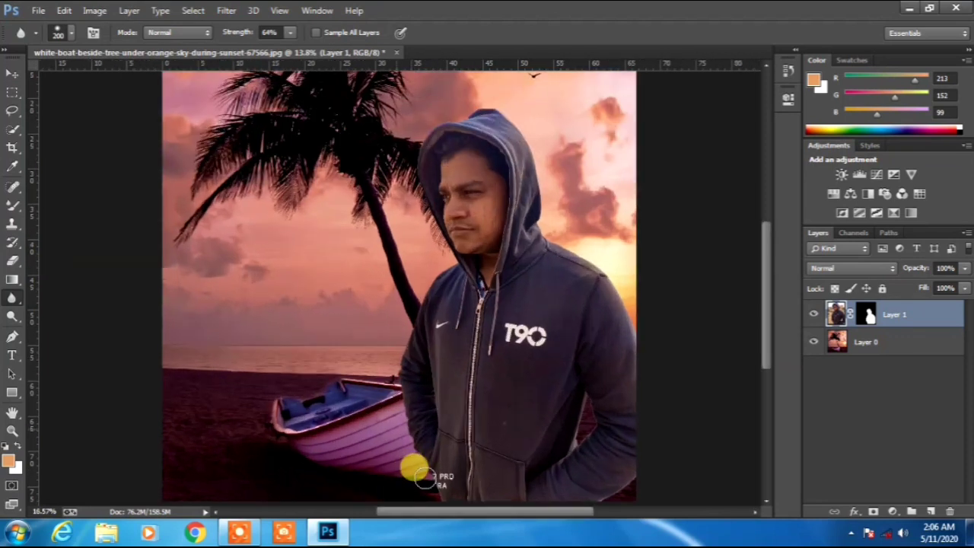
{"action": "left_click_drag", "start_coordinate": [920, 341], "coordinate": [931, 511]}
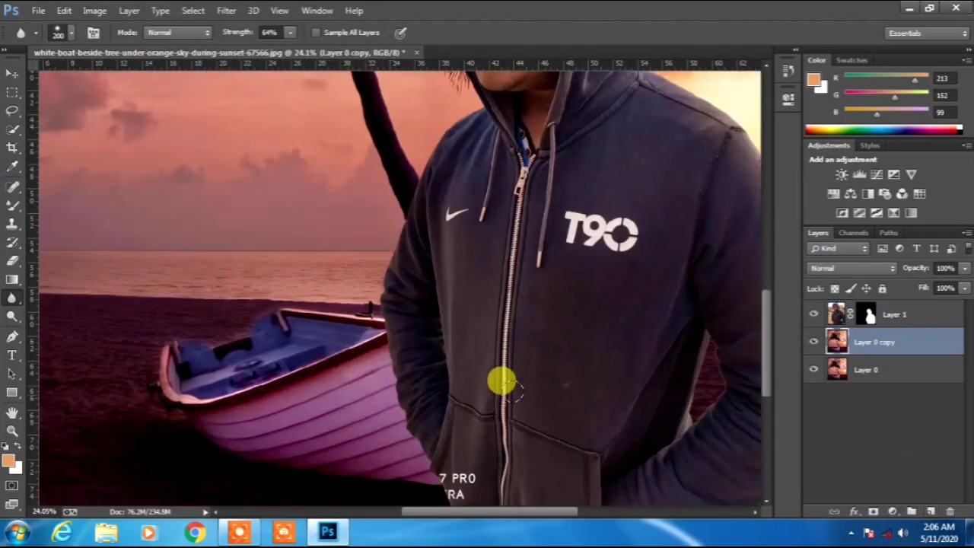
{"action": "right_click", "coordinate": [9, 204]}
{"action": "left_click", "coordinate": [68, 204]}
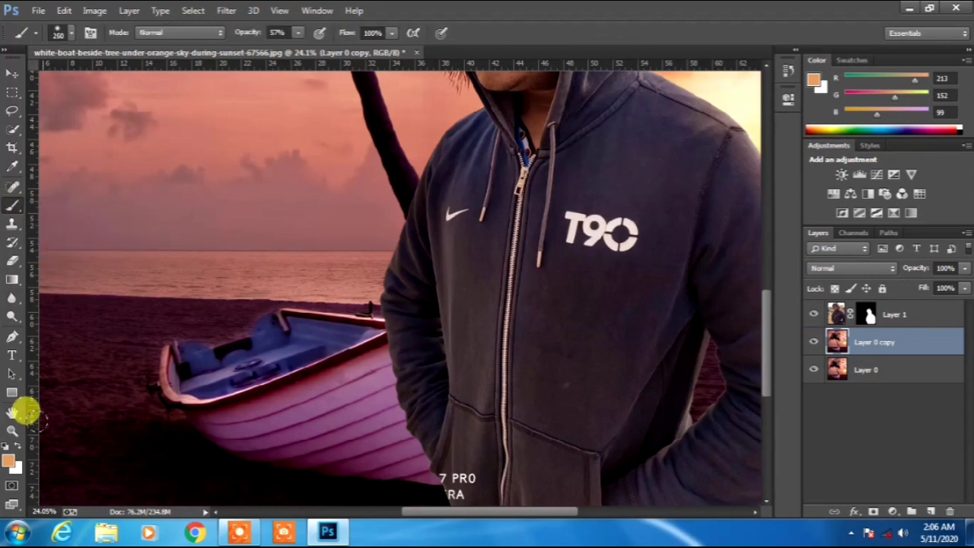
{"action": "left_click", "coordinate": [6, 447]}
{"action": "scroll", "coordinate": [411, 406], "scroll_direction": "up", "scroll_amount": 6}
{"action": "left_click", "coordinate": [162, 32]}
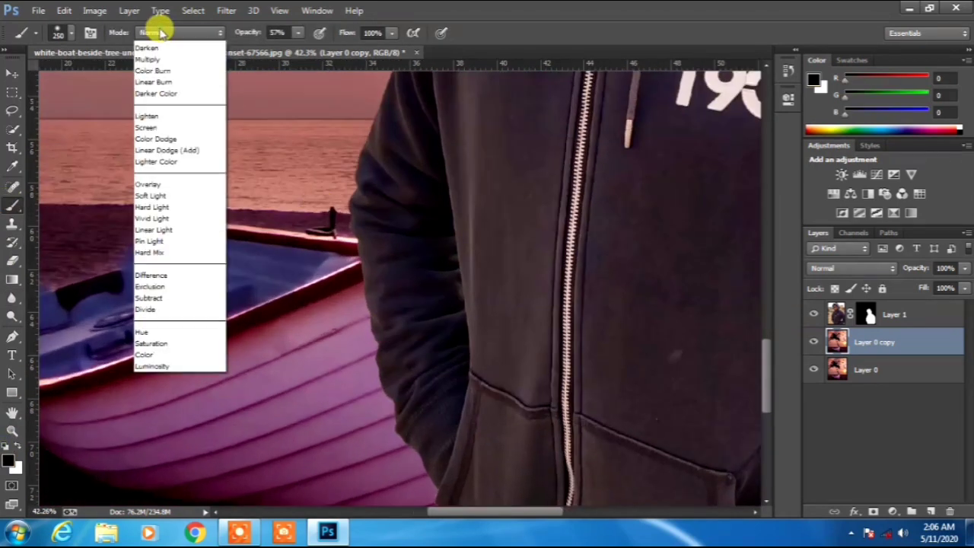
{"action": "left_click", "coordinate": [159, 47]}
{"action": "left_click", "coordinate": [299, 33]}
{"action": "left_click_drag", "start_coordinate": [299, 50], "coordinate": [279, 55]}
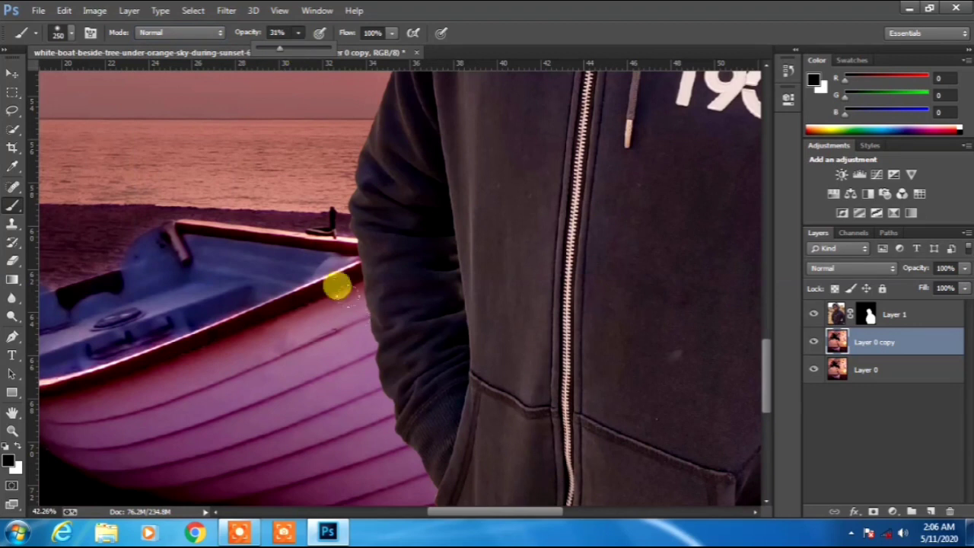
Step: Paint a soft black shadow over the boat beside the man's sleeve on the duplicated background layer
{"action": "left_click", "coordinate": [339, 274]}
{"action": "left_click_drag", "start_coordinate": [335, 308], "coordinate": [404, 462]}
{"action": "scroll", "coordinate": [346, 327], "scroll_direction": "down", "scroll_amount": 1}
{"action": "scroll", "coordinate": [336, 300], "scroll_direction": "down", "scroll_amount": 6}
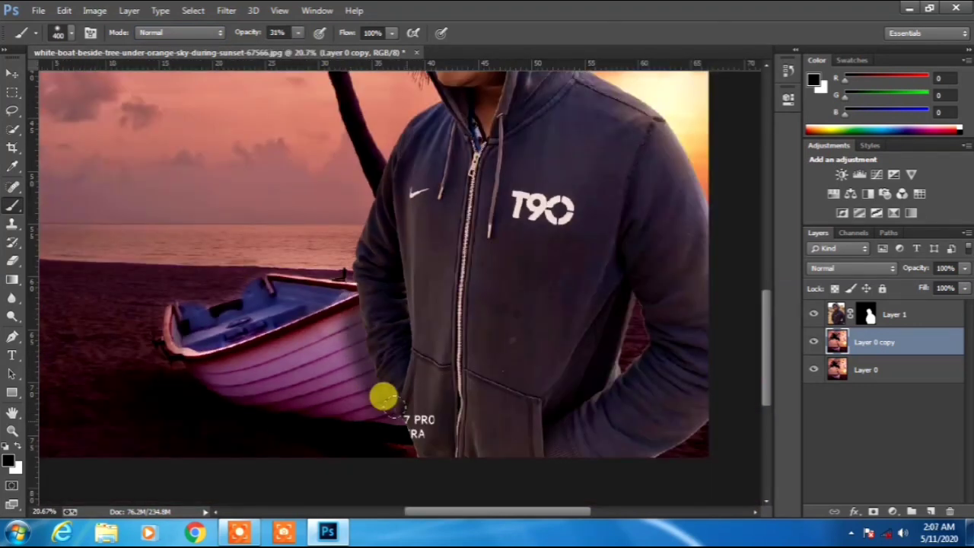
Step: Lower the shadowed background copy's opacity to 56% and merge it down into the original background layer
{"action": "scroll", "coordinate": [383, 403], "scroll_direction": "down", "scroll_amount": 3}
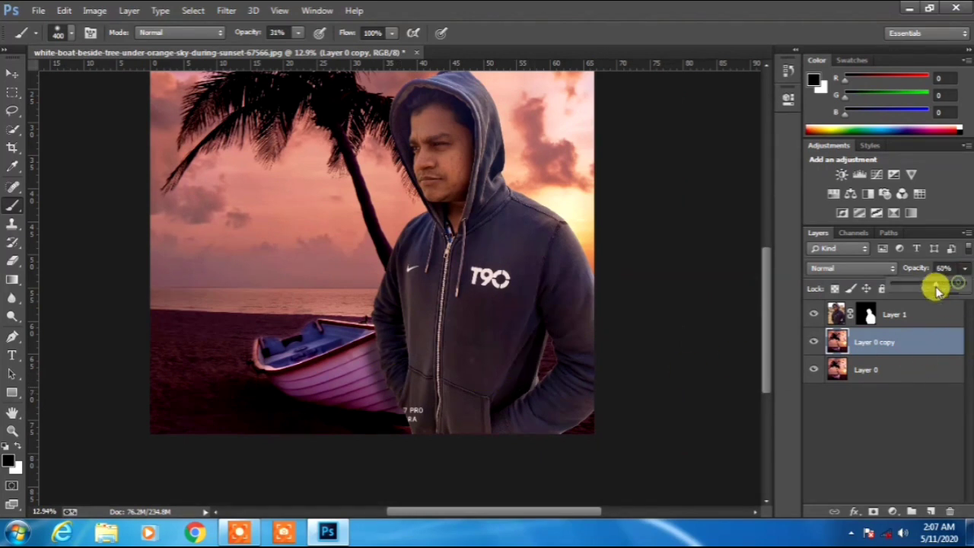
{"action": "right_click", "coordinate": [906, 342]}
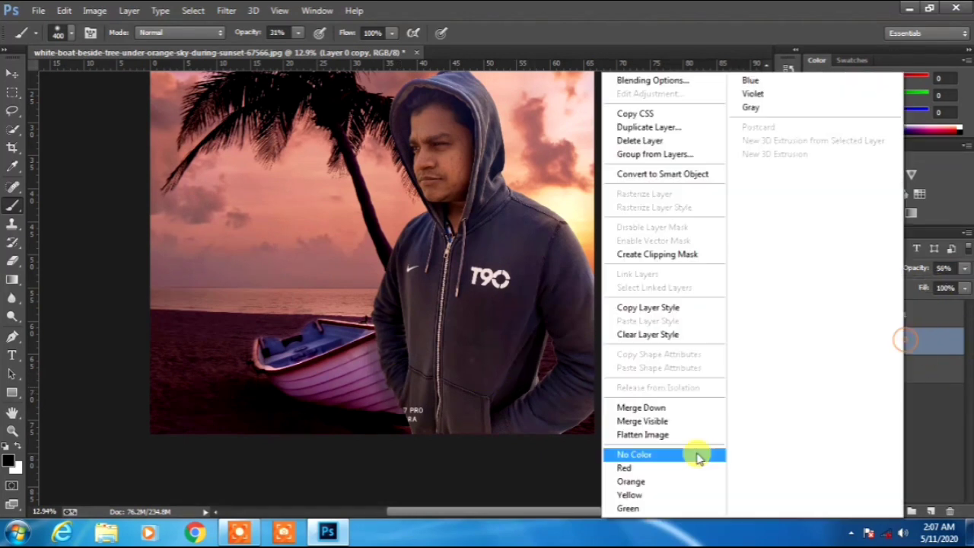
{"action": "left_click", "coordinate": [690, 418]}
{"action": "scroll", "coordinate": [695, 417], "scroll_direction": "down", "scroll_amount": 2}
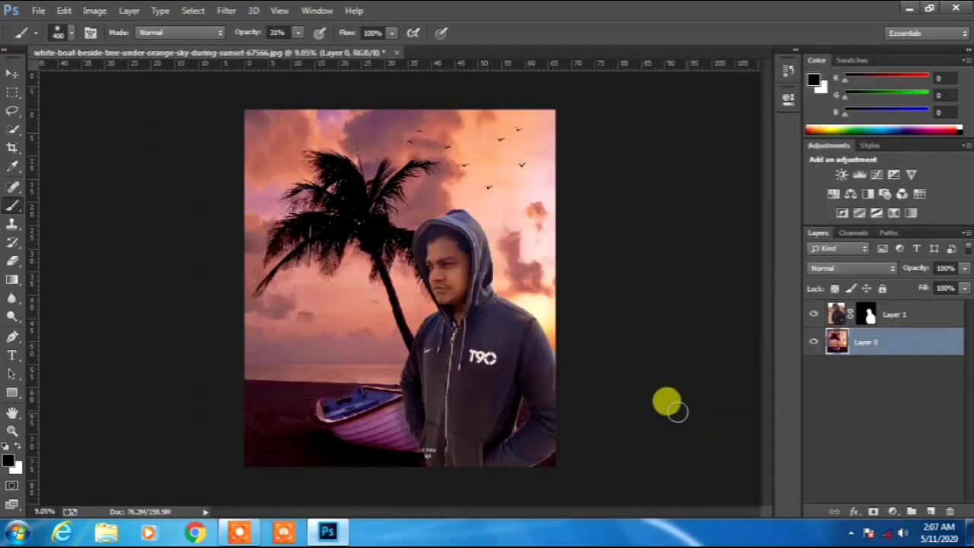
Step: Erase the flat peak of the hood on the man's layer into a rounded shape with a 70 px eraser
{"action": "left_click", "coordinate": [840, 314]}
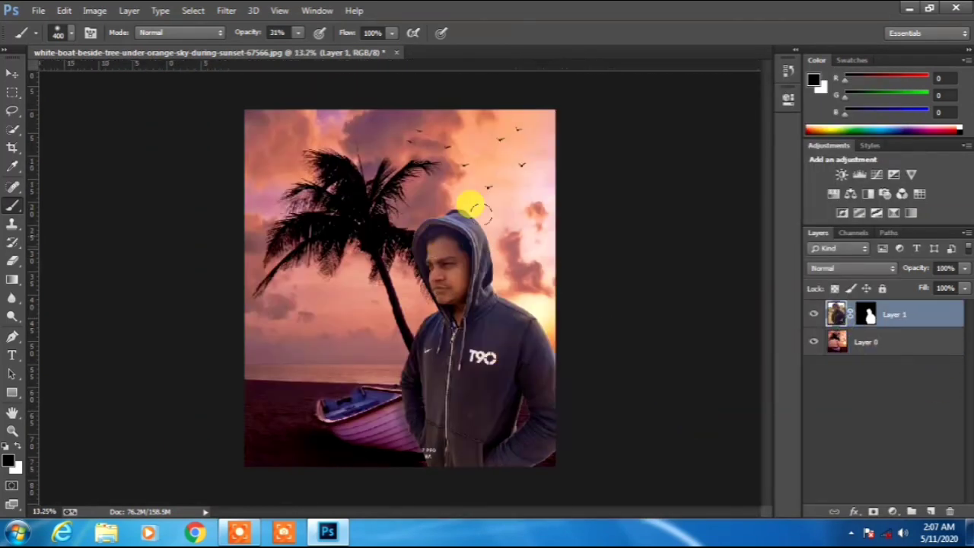
{"action": "scroll", "coordinate": [515, 148], "scroll_direction": "up", "scroll_amount": 9}
{"action": "scroll", "coordinate": [355, 115], "scroll_direction": "up", "scroll_amount": 3}
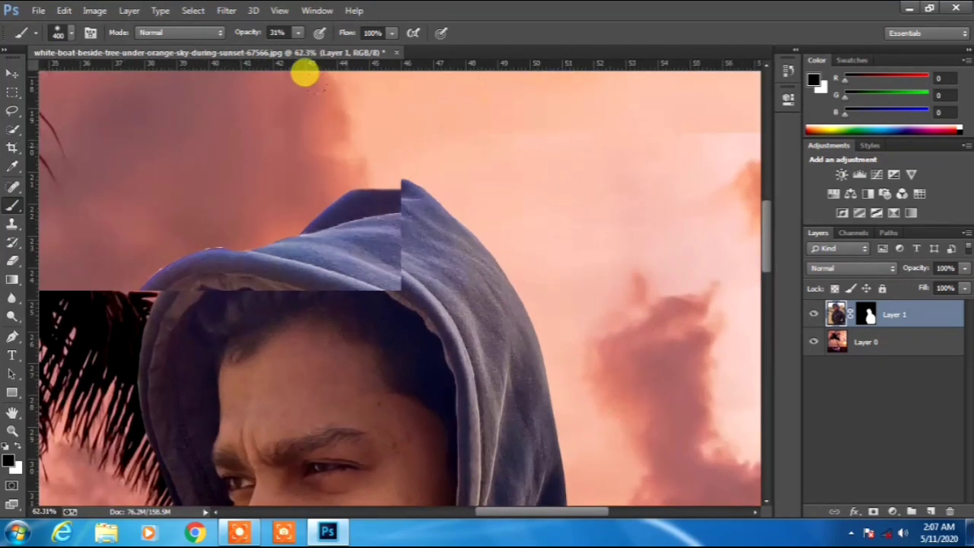
{"action": "left_click", "coordinate": [15, 260]}
{"action": "scroll", "coordinate": [335, 202], "scroll_direction": "up", "scroll_amount": 2}
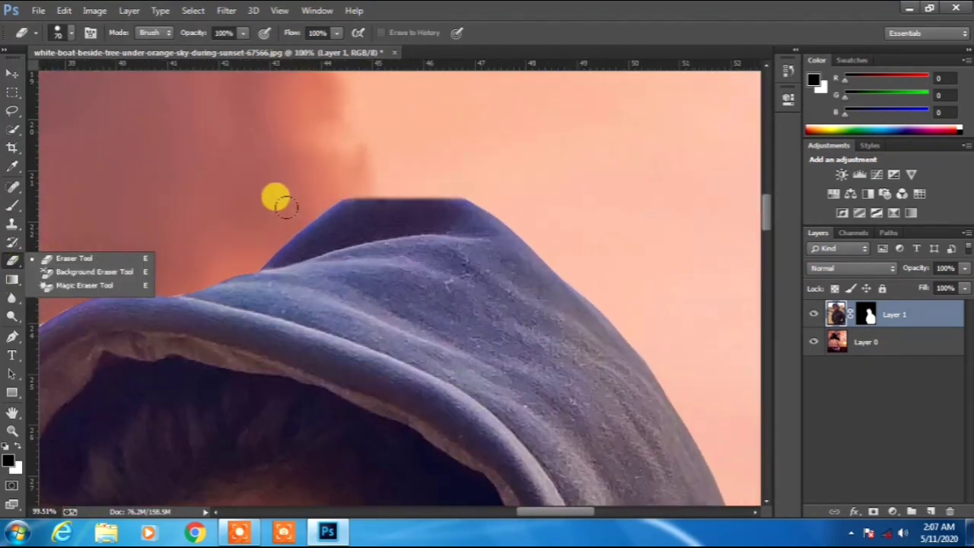
{"action": "mouse_move", "coordinate": [248, 210]}
{"action": "left_mouse_down"}
{"action": "mouse_move", "coordinate": [357, 166]}
{"action": "mouse_move", "coordinate": [430, 163]}
{"action": "mouse_move", "coordinate": [484, 178]}
{"action": "left_mouse_up"}
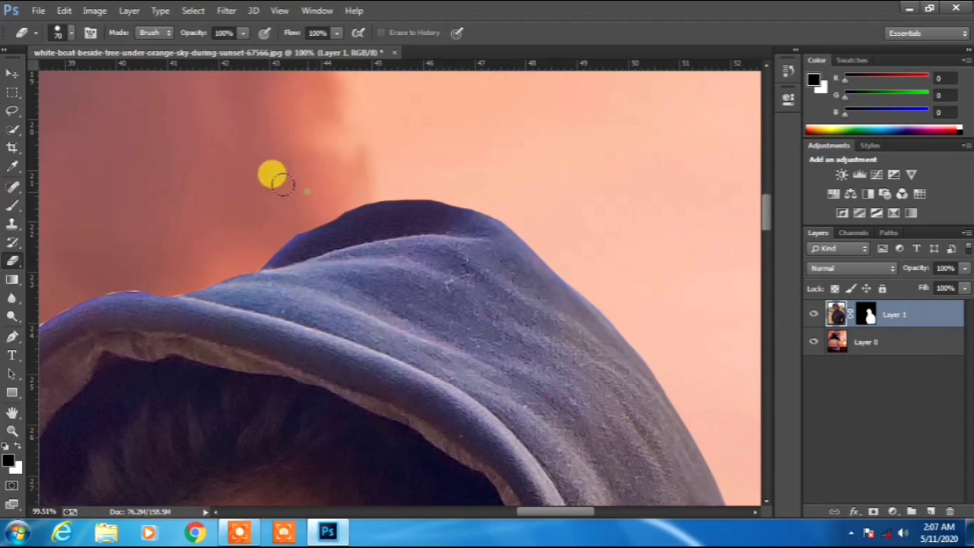
{"action": "scroll", "coordinate": [252, 217], "scroll_direction": "down", "scroll_amount": 10}
{"action": "scroll", "coordinate": [392, 315], "scroll_direction": "up", "scroll_amount": 4}
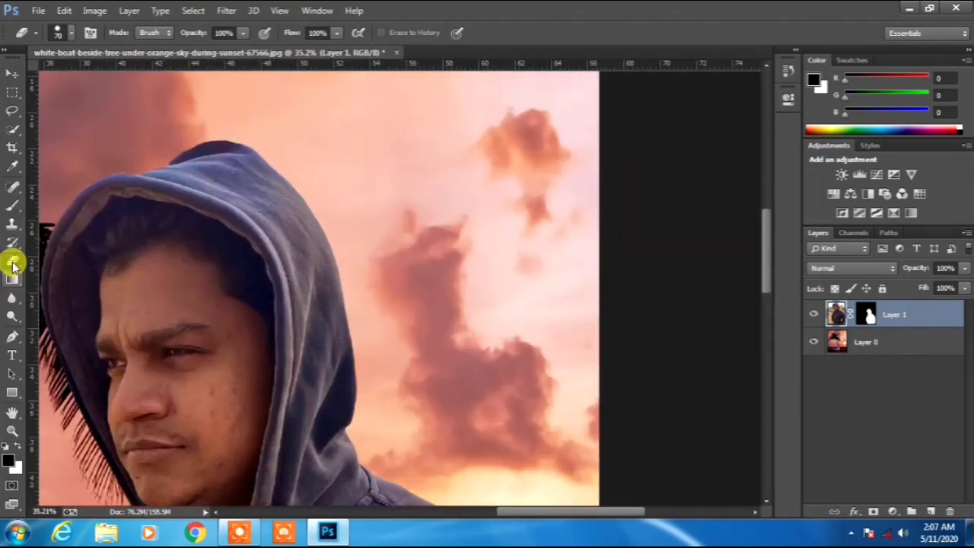
Step: Burn the hood's outer edge on the bright sky side at 45% exposure for midtones with a 150 px brush
{"action": "right_click", "coordinate": [12, 317]}
{"action": "left_click", "coordinate": [51, 328]}
{"action": "scroll", "coordinate": [255, 169], "scroll_direction": "up", "scroll_amount": 3}
{"action": "left_click", "coordinate": [277, 33]}
{"action": "left_click_drag", "start_coordinate": [274, 50], "coordinate": [244, 54]}
{"action": "left_click", "coordinate": [234, 87]}
{"action": "key", "text": "bracketright"}
{"action": "key", "text": "bracketright"}
{"action": "key", "text": "bracketright"}
{"action": "mouse_move", "coordinate": [210, 115]}
{"action": "left_mouse_down"}
{"action": "mouse_move", "coordinate": [255, 132]}
{"action": "mouse_move", "coordinate": [284, 161]}
{"action": "mouse_move", "coordinate": [263, 144]}
{"action": "mouse_move", "coordinate": [347, 260]}
{"action": "mouse_move", "coordinate": [347, 307]}
{"action": "mouse_move", "coordinate": [362, 311]}
{"action": "mouse_move", "coordinate": [387, 423]}
{"action": "left_mouse_up"}
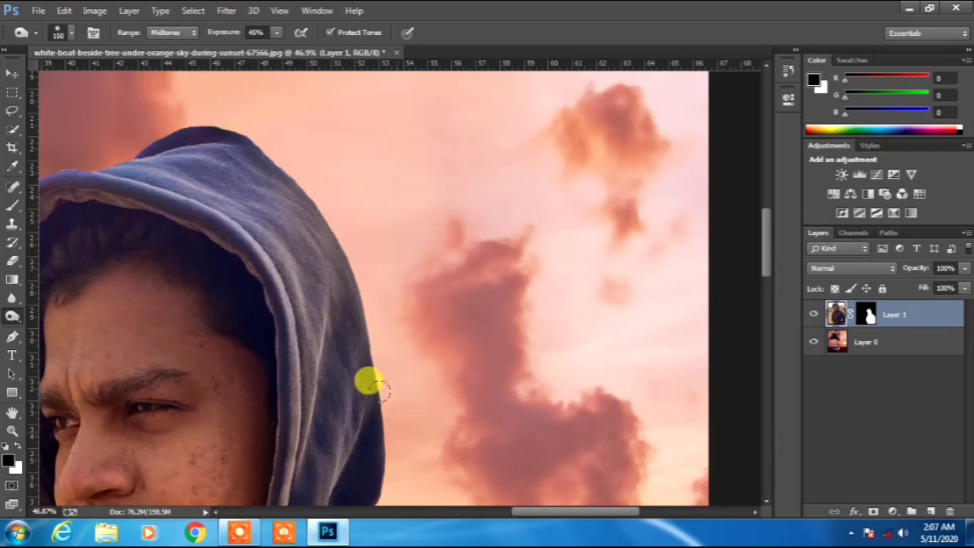
Step: Burn the hood and shoulder edges facing the palm tree with a 200 px brush
{"action": "scroll", "coordinate": [300, 207], "scroll_direction": "down", "scroll_amount": 14}
{"action": "scroll", "coordinate": [645, 326], "scroll_direction": "up", "scroll_amount": 10}
{"action": "key", "text": "bracketright"}
{"action": "key", "text": "bracketright"}
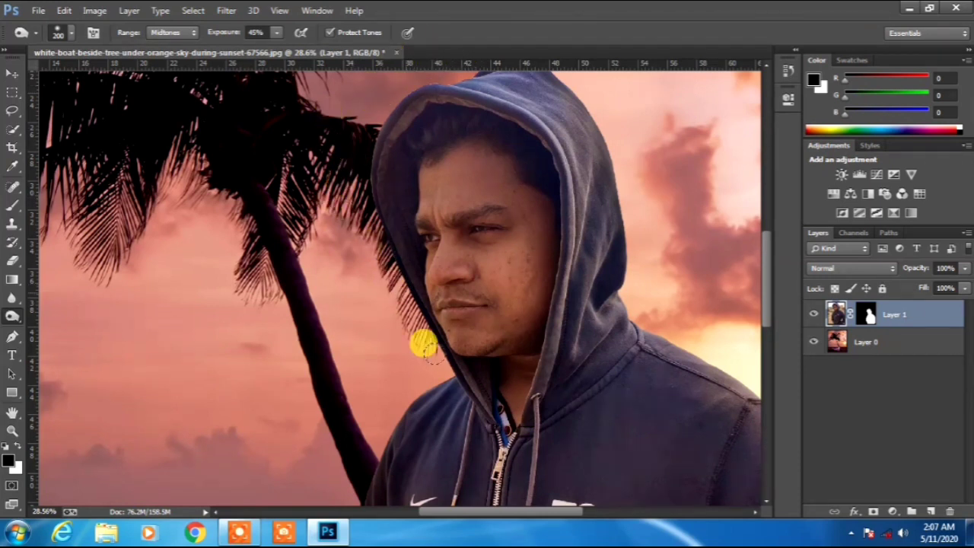
{"action": "scroll", "coordinate": [395, 312], "scroll_direction": "down", "scroll_amount": 4}
{"action": "scroll", "coordinate": [423, 365], "scroll_direction": "up", "scroll_amount": 4}
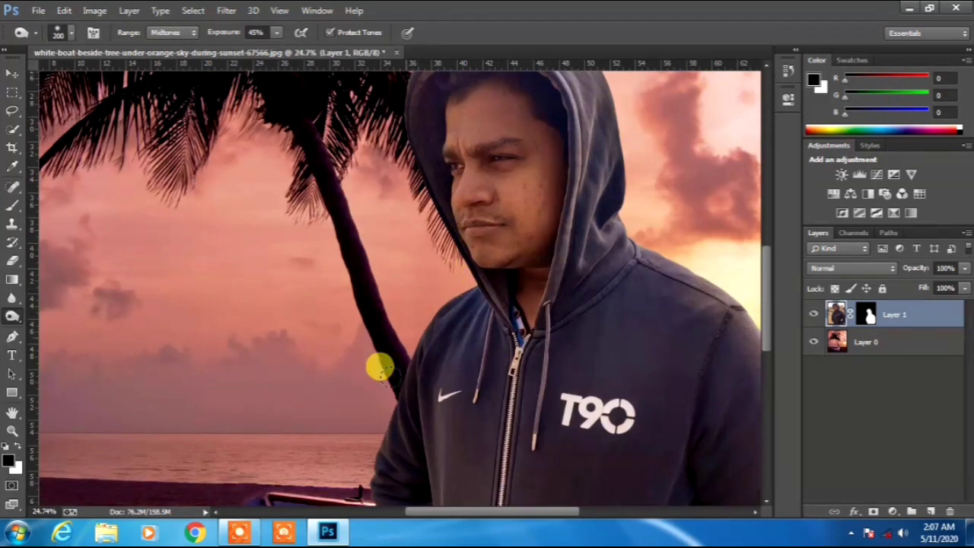
Step: Enlarge the Burn brush to 400 px and darken the outer edges of the man's sleeves
{"action": "scroll", "coordinate": [390, 368], "scroll_direction": "down", "scroll_amount": 4}
{"action": "key", "text": "bracketright"}
{"action": "scroll", "coordinate": [384, 498], "scroll_direction": "down", "scroll_amount": 4}
{"action": "scroll", "coordinate": [580, 408], "scroll_direction": "up", "scroll_amount": 6}
{"action": "key", "text": "bracketright"}
{"action": "key", "text": "bracketright"}
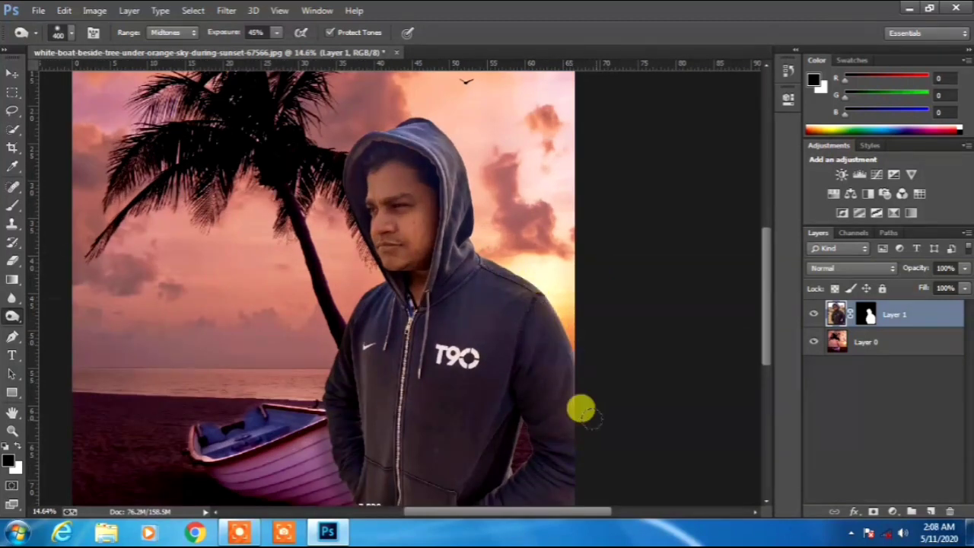
{"action": "scroll", "coordinate": [574, 414], "scroll_direction": "down", "scroll_amount": 2}
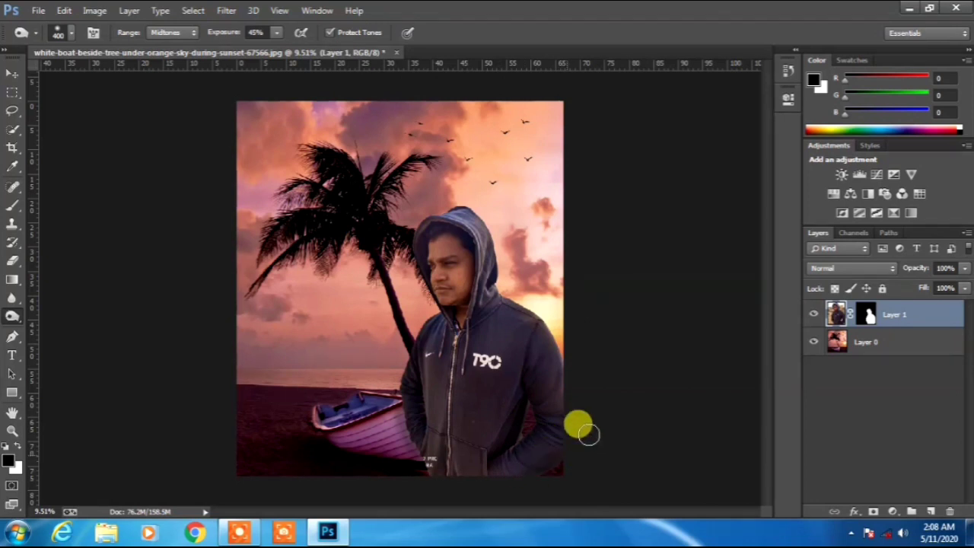
{"action": "scroll", "coordinate": [519, 413], "scroll_direction": "up", "scroll_amount": 2}
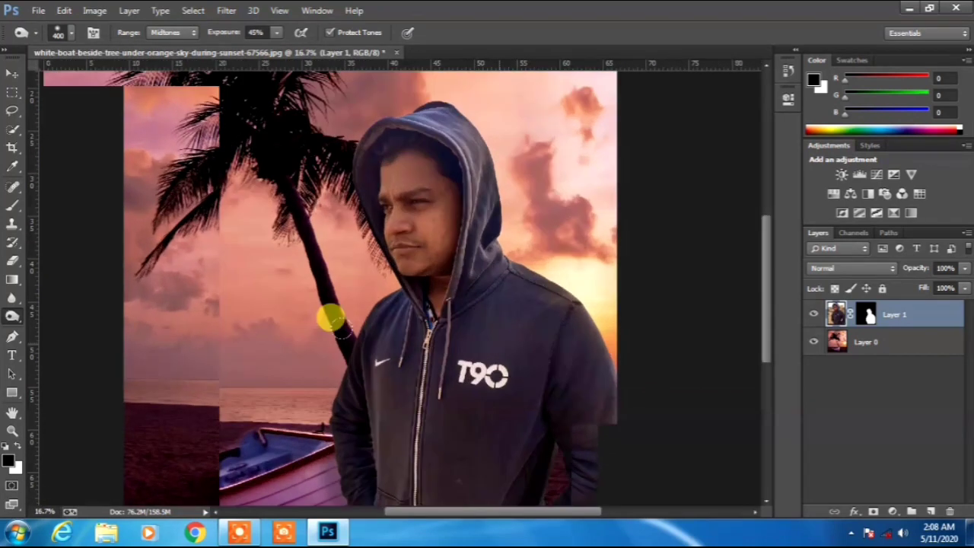
{"action": "scroll", "coordinate": [293, 404], "scroll_direction": "down", "scroll_amount": 1}
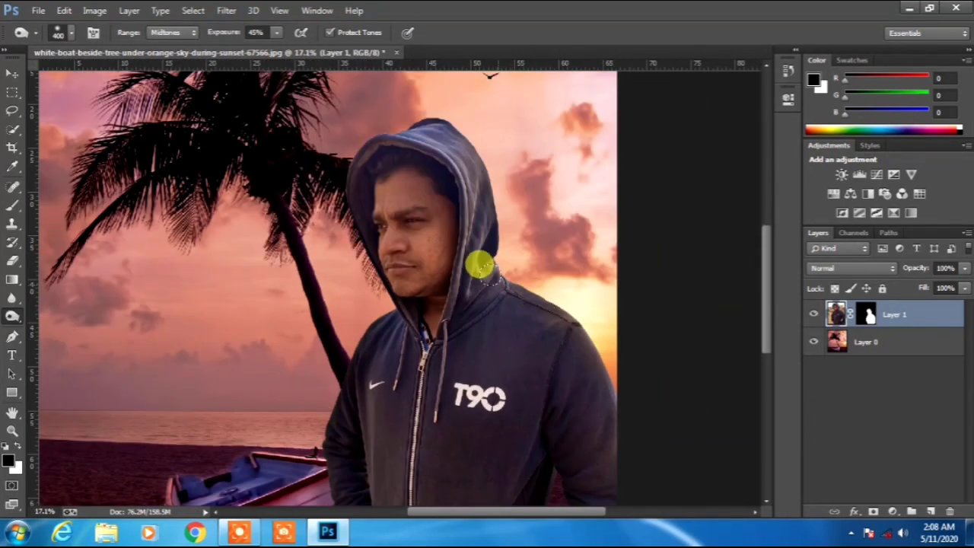
Step: Burn the shoulder on the bright sky side, the hood and the face area with the 400 px brush
{"action": "left_click_drag", "start_coordinate": [582, 323], "coordinate": [601, 381]}
{"action": "mouse_move", "coordinate": [478, 158]}
{"action": "left_mouse_down"}
{"action": "mouse_move", "coordinate": [460, 139]}
{"action": "mouse_move", "coordinate": [501, 197]}
{"action": "mouse_move", "coordinate": [488, 251]}
{"action": "mouse_move", "coordinate": [393, 121]}
{"action": "left_mouse_up"}
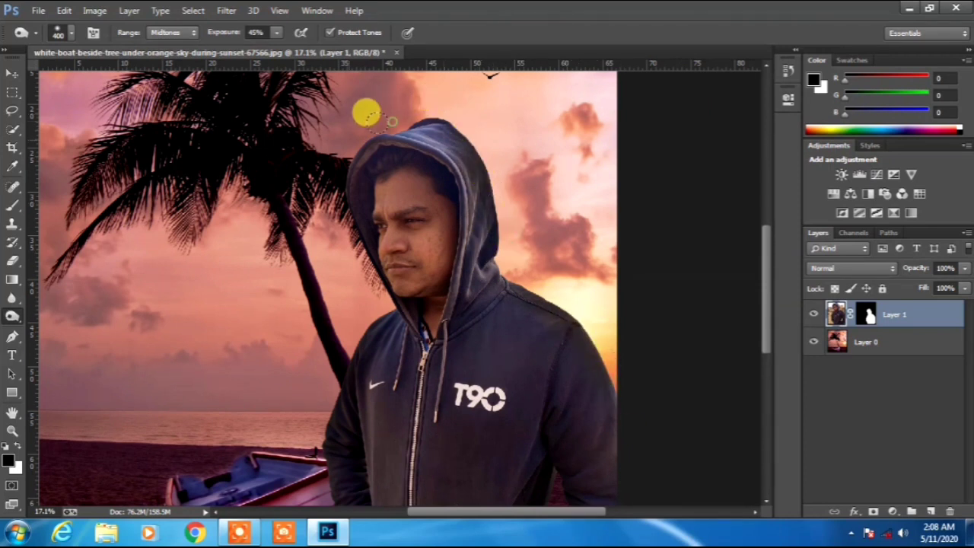
{"action": "left_click_drag", "start_coordinate": [414, 195], "coordinate": [371, 127]}
{"action": "scroll", "coordinate": [348, 155], "scroll_direction": "down", "scroll_amount": 3}
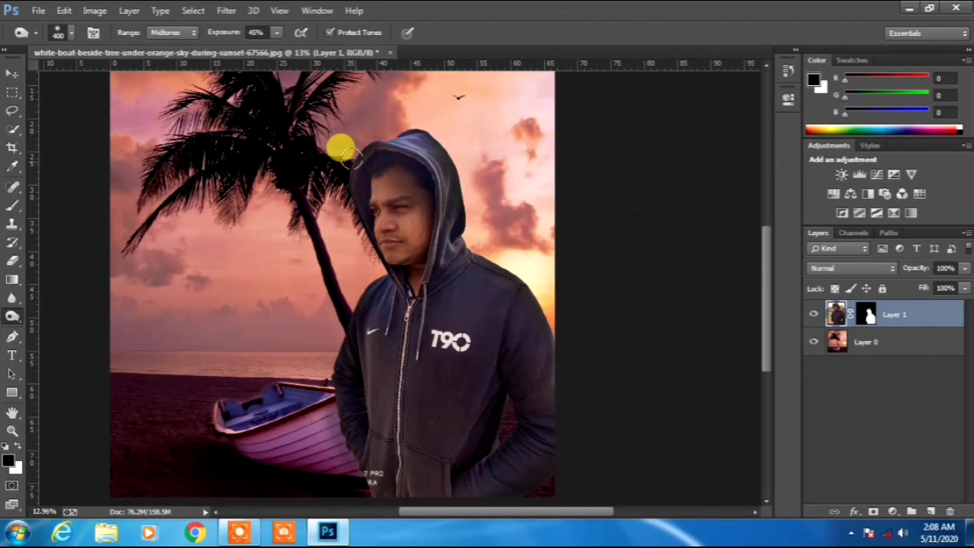
{"action": "scroll", "coordinate": [349, 158], "scroll_direction": "down", "scroll_amount": 3}
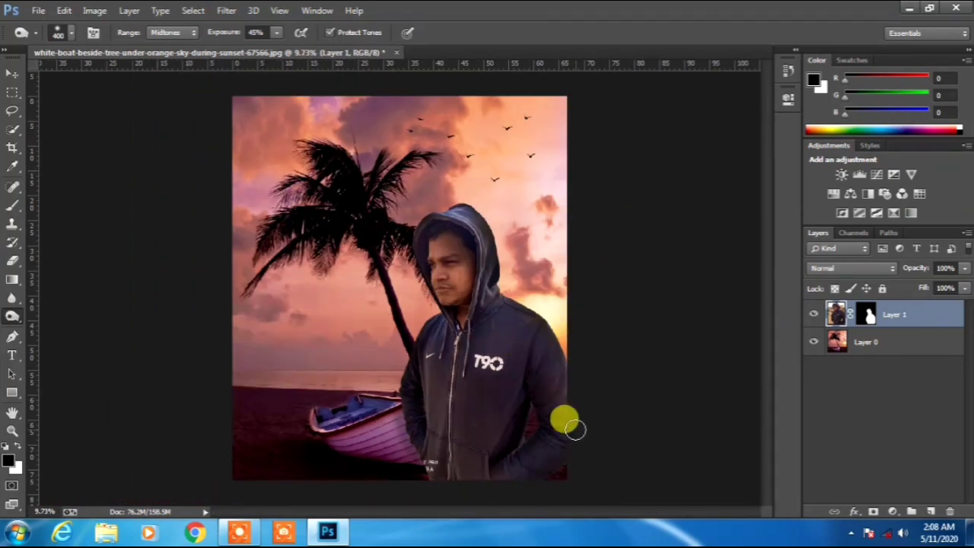
Step: Reduce the Burn exposure to 25% and darken the hoodie along the shoulder and armpit seam with a 250 px brush
{"action": "scroll", "coordinate": [567, 431], "scroll_direction": "up", "scroll_amount": 6}
{"action": "scroll", "coordinate": [546, 423], "scroll_direction": "up", "scroll_amount": 3}
{"action": "left_click", "coordinate": [278, 32]}
{"action": "left_click", "coordinate": [261, 48]}
{"action": "left_click", "coordinate": [576, 281]}
{"action": "key", "text": "bracketright"}
{"action": "key", "text": "bracketright"}
{"action": "left_click_drag", "start_coordinate": [554, 194], "coordinate": [514, 317]}
{"action": "scroll", "coordinate": [514, 327], "scroll_direction": "down", "scroll_amount": 3}
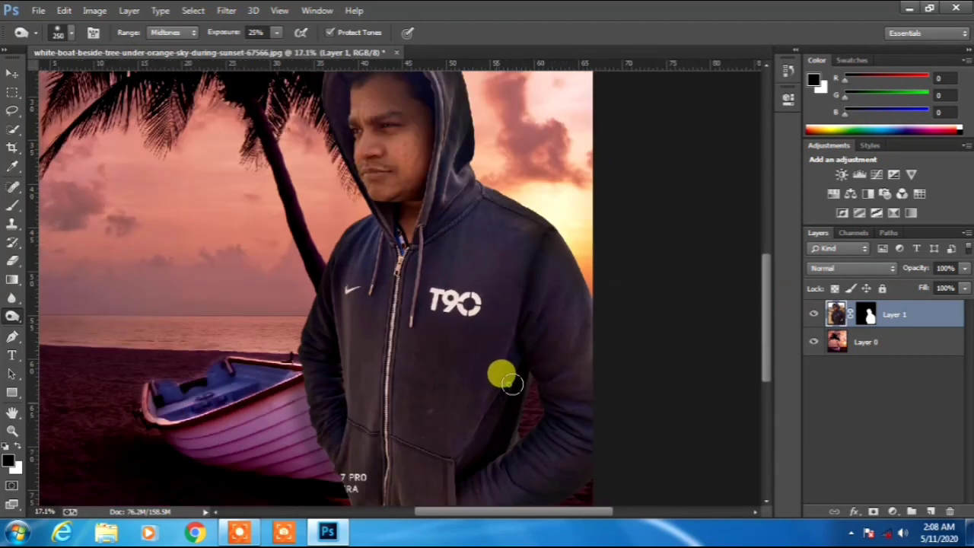
Step: Burn the hoodie's side beside the arm gap and above the pocket, enlarging the brush to 400 px
{"action": "mouse_move", "coordinate": [534, 423]}
{"action": "left_mouse_down"}
{"action": "mouse_move", "coordinate": [552, 418]}
{"action": "mouse_move", "coordinate": [538, 391]}
{"action": "mouse_move", "coordinate": [506, 425]}
{"action": "left_mouse_up"}
{"action": "key", "text": "bracketright"}
{"action": "key", "text": "bracketright"}
{"action": "left_click", "coordinate": [483, 465]}
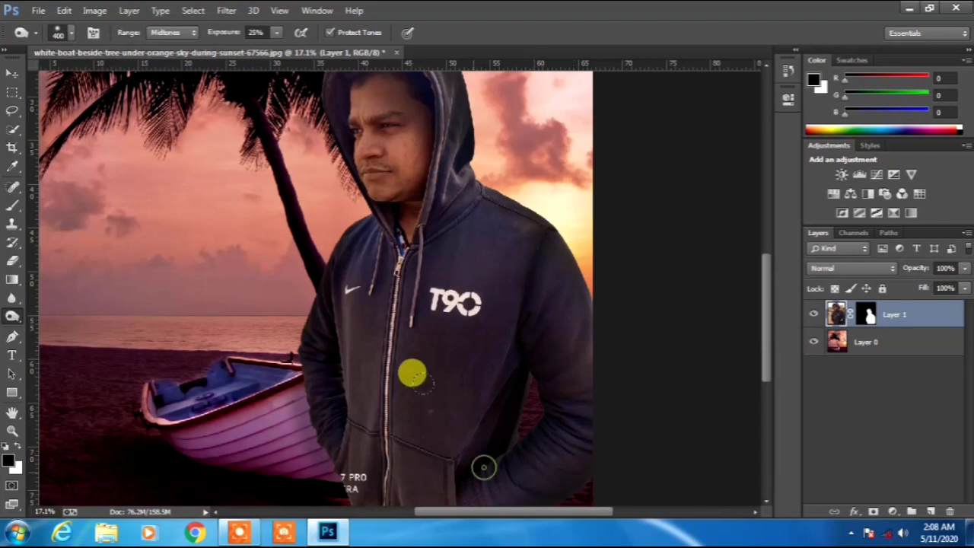
Step: Burn the front of the hoodie along the zipper and across the chest and stomach with the 400 px brush
{"action": "mouse_move", "coordinate": [402, 285]}
{"action": "left_mouse_down"}
{"action": "mouse_move", "coordinate": [385, 357]}
{"action": "mouse_move", "coordinate": [387, 476]}
{"action": "left_mouse_up"}
{"action": "left_click", "coordinate": [443, 378]}
{"action": "mouse_move", "coordinate": [410, 349]}
{"action": "left_mouse_down"}
{"action": "mouse_move", "coordinate": [369, 310]}
{"action": "mouse_move", "coordinate": [322, 342]}
{"action": "mouse_move", "coordinate": [338, 436]}
{"action": "left_mouse_up"}
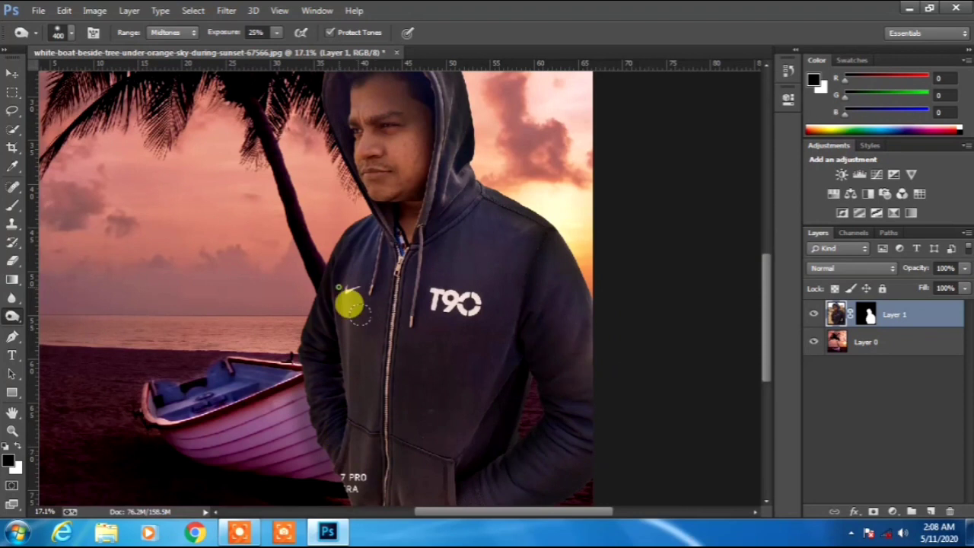
Step: Burn the hoodie's upper chest above the T90 print with the 400 px brush at 25% exposure
{"action": "left_click", "coordinate": [478, 261]}
{"action": "scroll", "coordinate": [455, 338], "scroll_direction": "down", "scroll_amount": 1}
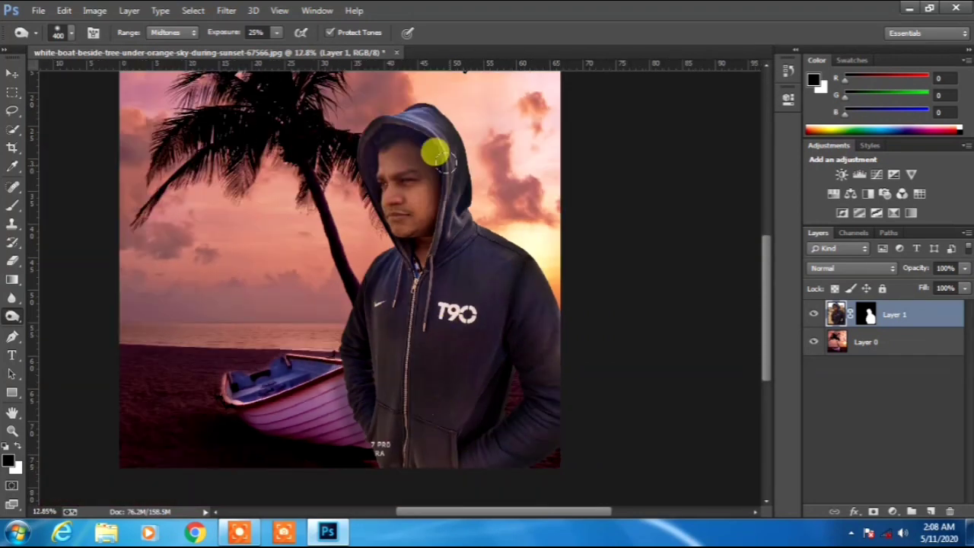
{"action": "scroll", "coordinate": [570, 285], "scroll_direction": "down", "scroll_amount": 1}
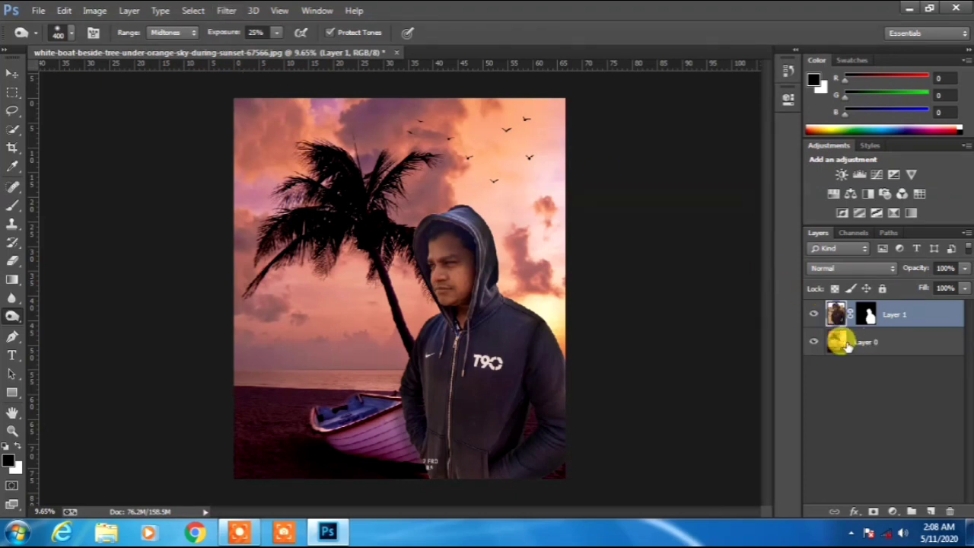
Step: Darken the beach background on Layer 0 with the Camera Raw filter, setting Exposure to -0.40
{"action": "left_click", "coordinate": [855, 345]}
{"action": "left_click", "coordinate": [204, 12]}
{"action": "mouse_move", "coordinate": [227, 12]}
{"action": "left_click", "coordinate": [294, 98]}
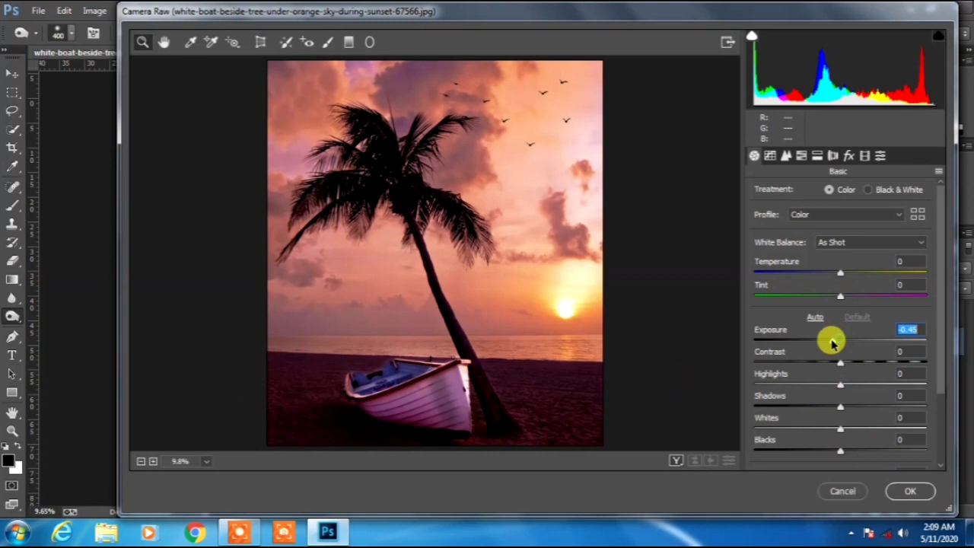
{"action": "left_click_drag", "start_coordinate": [831, 344], "coordinate": [833, 342]}
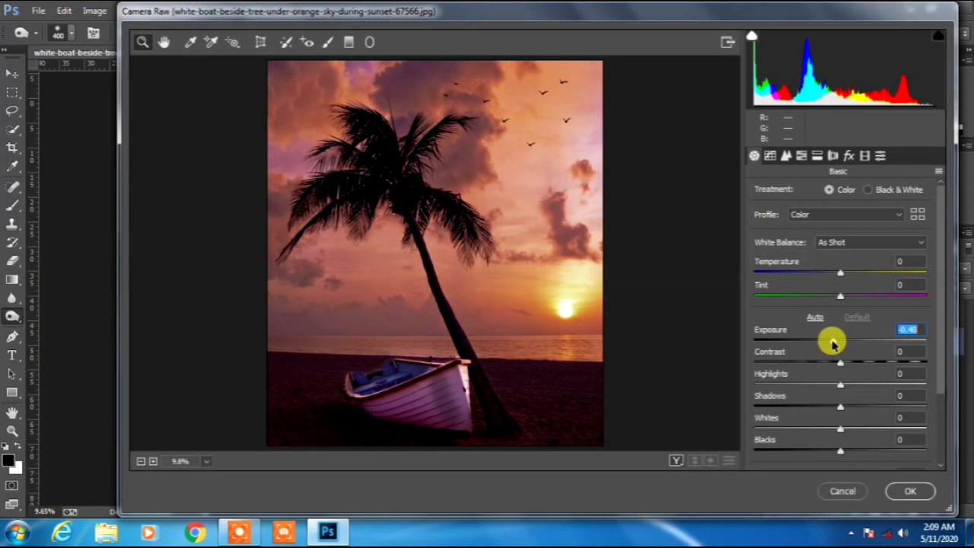
{"action": "left_click", "coordinate": [913, 493]}
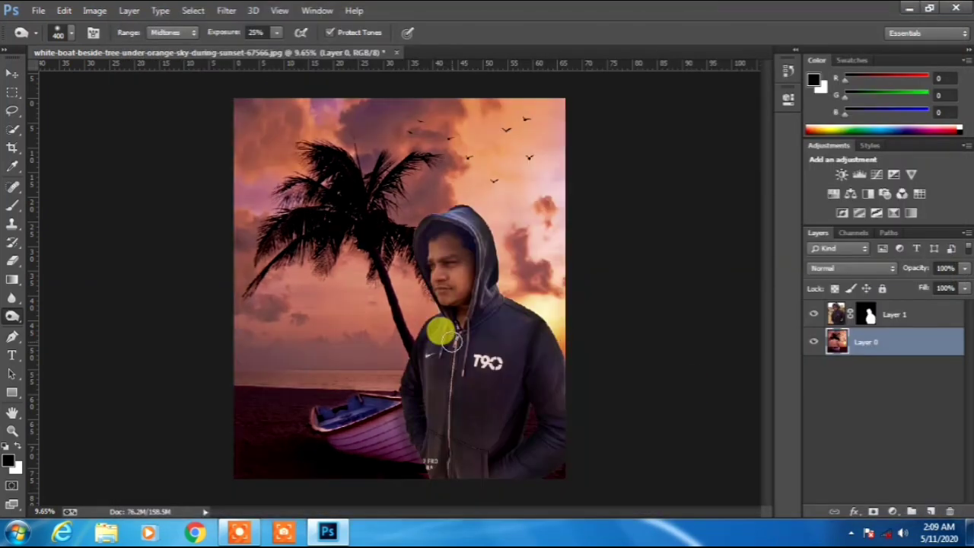
{"action": "scroll", "coordinate": [492, 228], "scroll_direction": "up", "scroll_amount": 4}
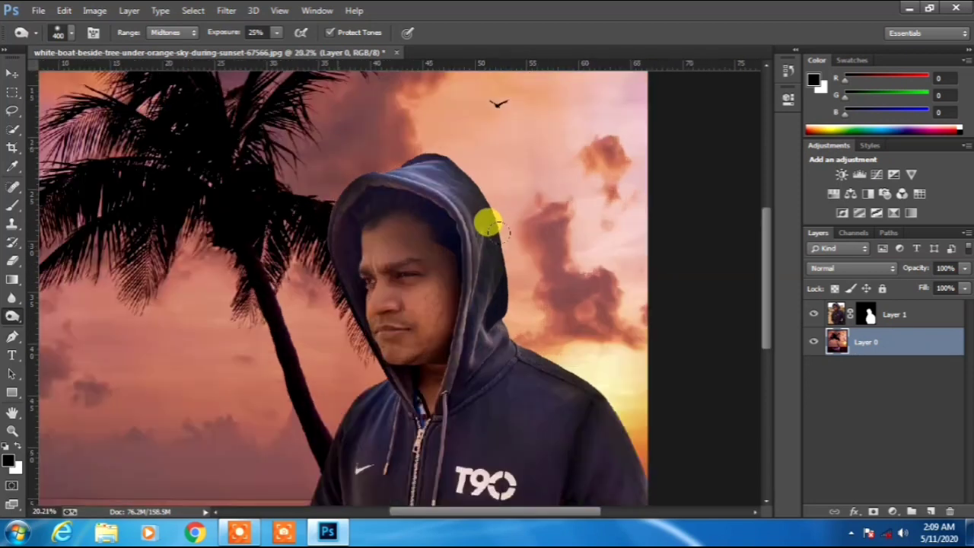
{"action": "scroll", "coordinate": [402, 285], "scroll_direction": "down", "scroll_amount": 5}
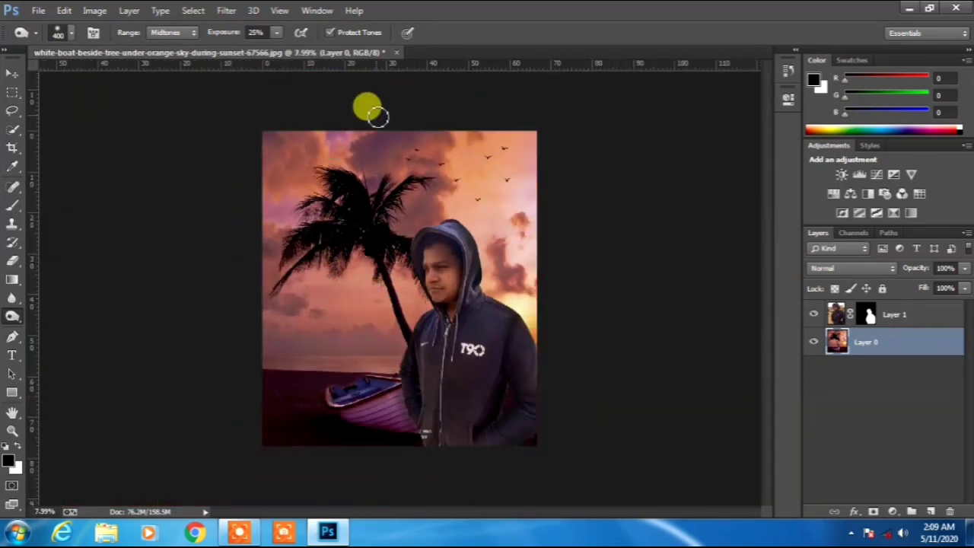
{"action": "scroll", "coordinate": [480, 380], "scroll_direction": "up", "scroll_amount": 2}
{"action": "scroll", "coordinate": [469, 371], "scroll_direction": "up", "scroll_amount": 3}
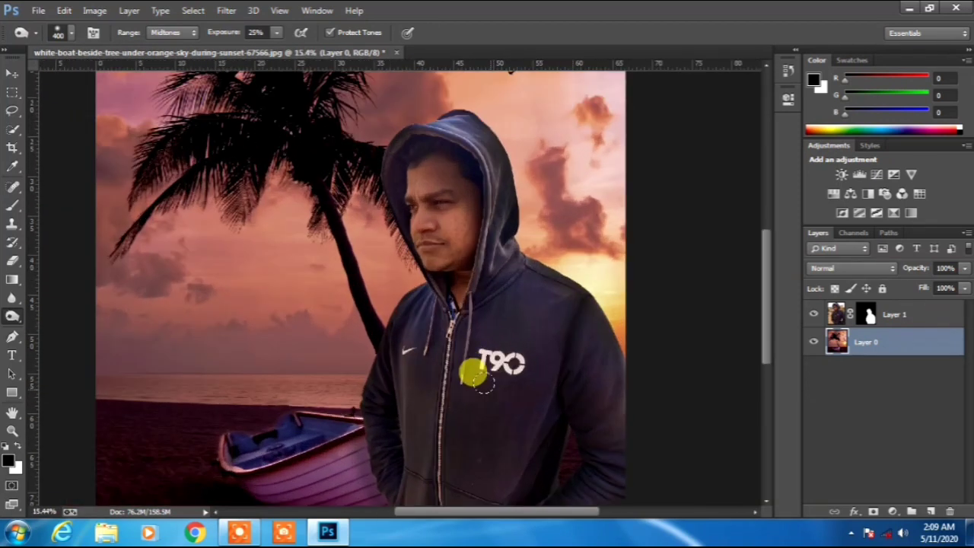
{"action": "scroll", "coordinate": [476, 374], "scroll_direction": "down", "scroll_amount": 3}
Step: Remove the letters R and O of the white "PRO" print near the hoodie's hem on Layer 1 with the Spot Healing Brush
{"action": "left_click", "coordinate": [847, 319]}
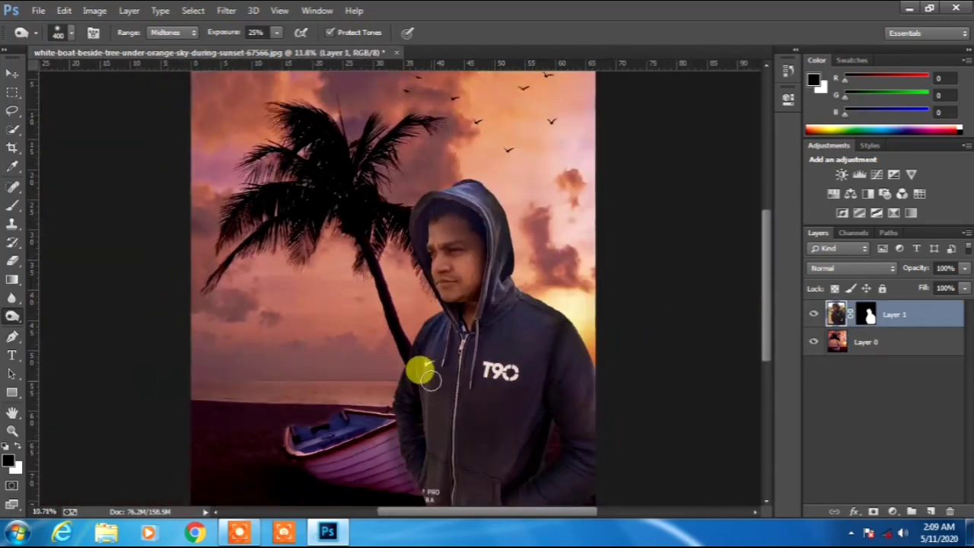
{"action": "scroll", "coordinate": [424, 482], "scroll_direction": "down", "scroll_amount": 2}
{"action": "scroll", "coordinate": [446, 461], "scroll_direction": "up", "scroll_amount": 8}
{"action": "scroll", "coordinate": [373, 410], "scroll_direction": "up", "scroll_amount": 2}
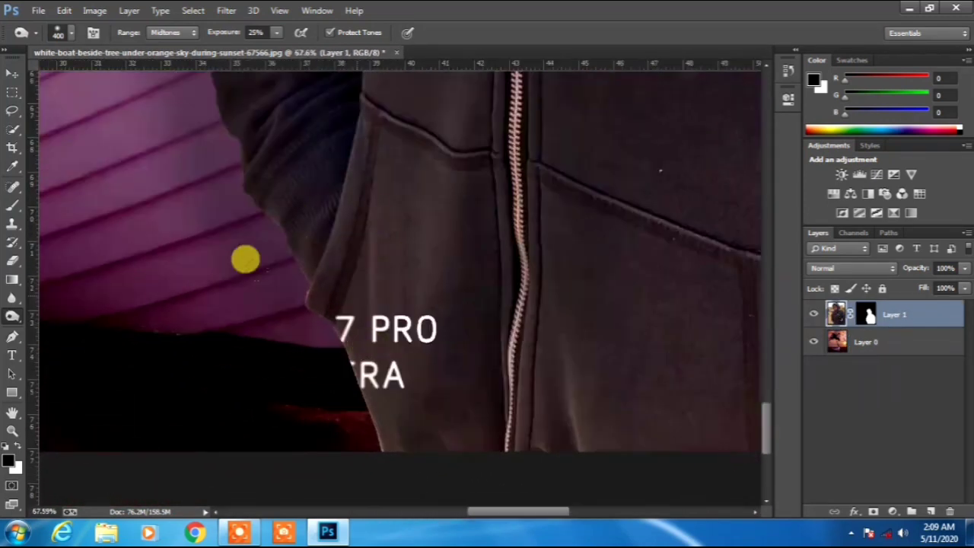
{"action": "scroll", "coordinate": [357, 286], "scroll_direction": "up", "scroll_amount": 2}
{"action": "scroll", "coordinate": [274, 159], "scroll_direction": "up", "scroll_amount": 2}
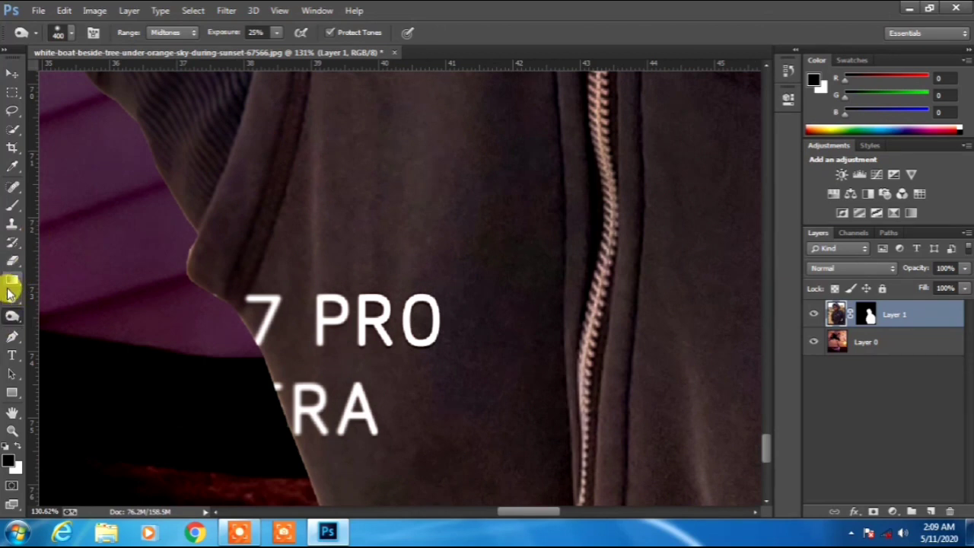
{"action": "left_click", "coordinate": [11, 186]}
{"action": "left_click", "coordinate": [67, 187]}
{"action": "mouse_move", "coordinate": [413, 298]}
{"action": "left_mouse_down"}
{"action": "mouse_move", "coordinate": [432, 318]}
{"action": "mouse_move", "coordinate": [426, 333]}
{"action": "mouse_move", "coordinate": [422, 308]}
{"action": "left_mouse_up"}
{"action": "left_click", "coordinate": [417, 322]}
{"action": "left_click", "coordinate": [375, 308]}
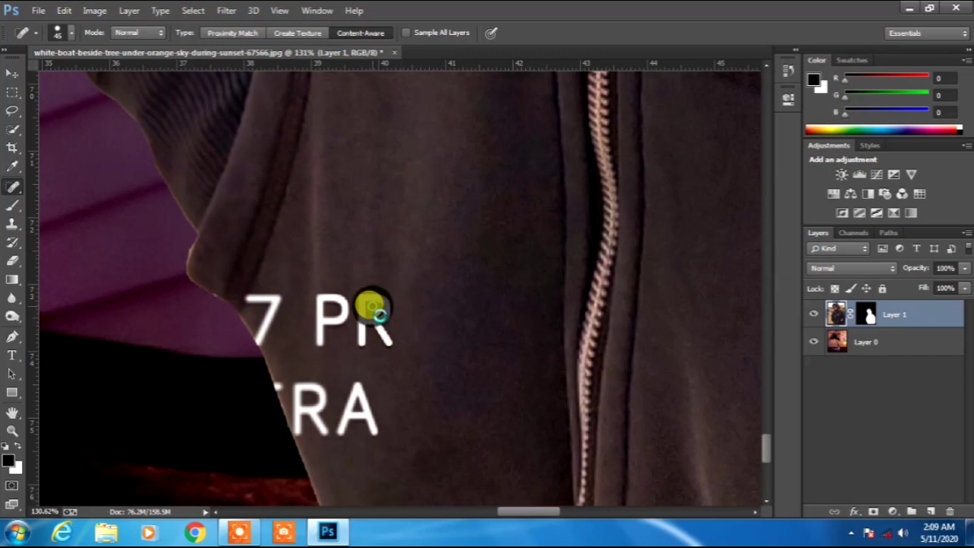
{"action": "left_click_drag", "start_coordinate": [373, 334], "coordinate": [386, 334]}
{"action": "left_click", "coordinate": [397, 315]}
Step: Heal away the letter A of the lower print line and the letter P of the upper line
{"action": "left_click", "coordinate": [368, 392]}
{"action": "left_click", "coordinate": [354, 422]}
{"action": "left_click", "coordinate": [368, 420]}
{"action": "left_click", "coordinate": [364, 400]}
{"action": "left_click", "coordinate": [334, 323]}
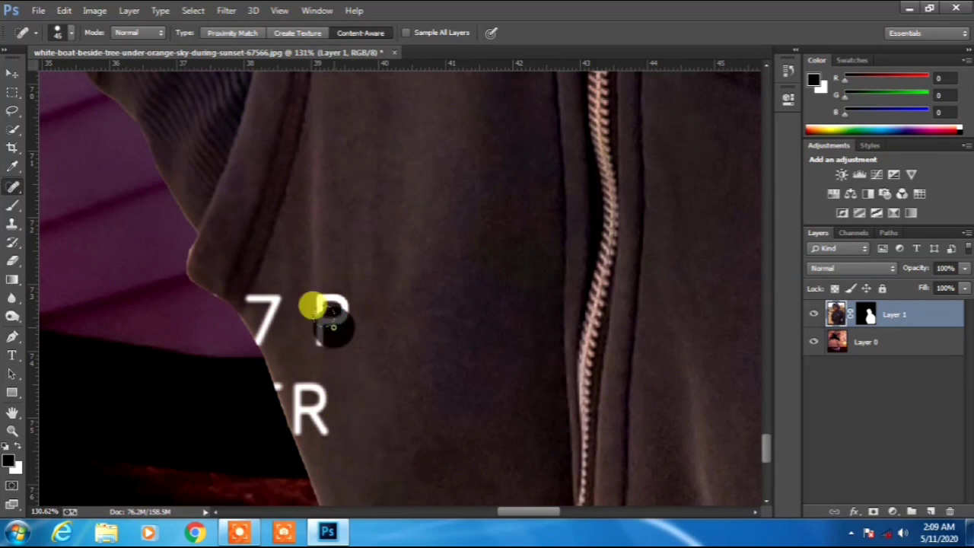
{"action": "left_click", "coordinate": [334, 308]}
{"action": "left_click", "coordinate": [321, 319]}
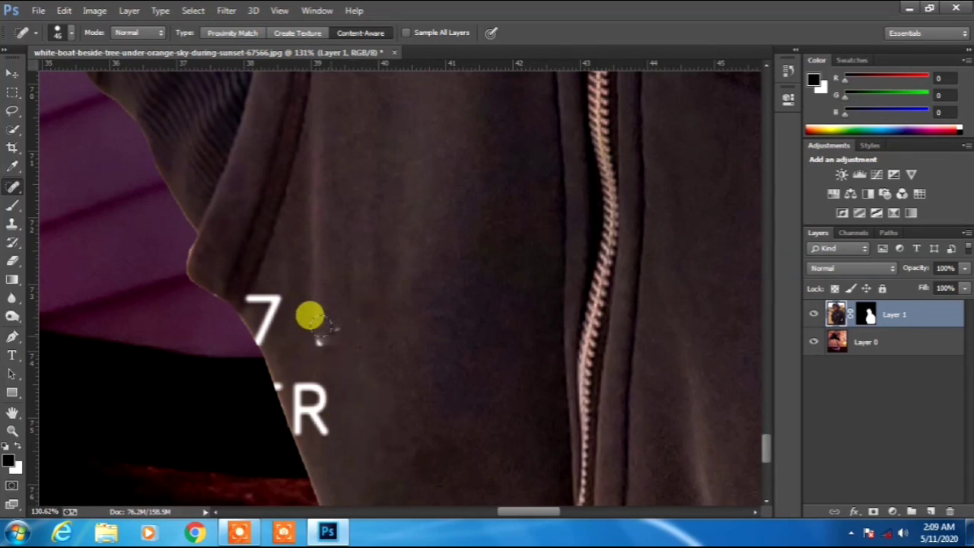
{"action": "left_click", "coordinate": [386, 350]}
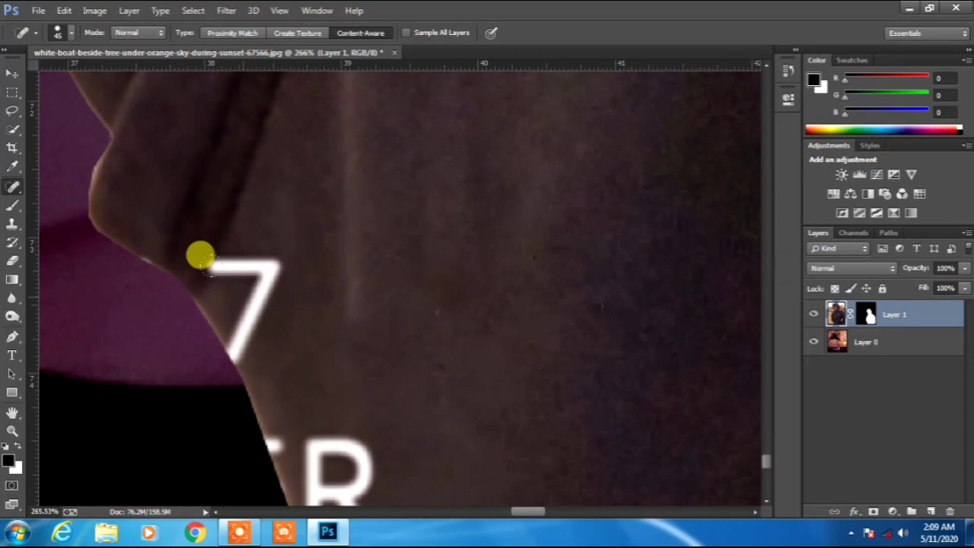
Step: Heal away the printed 7 beside the hoodie's edge, reducing the brush to 25 px and 10 px near the outline
{"action": "left_click", "coordinate": [219, 274]}
{"action": "left_click", "coordinate": [245, 273]}
{"action": "left_click", "coordinate": [263, 272]}
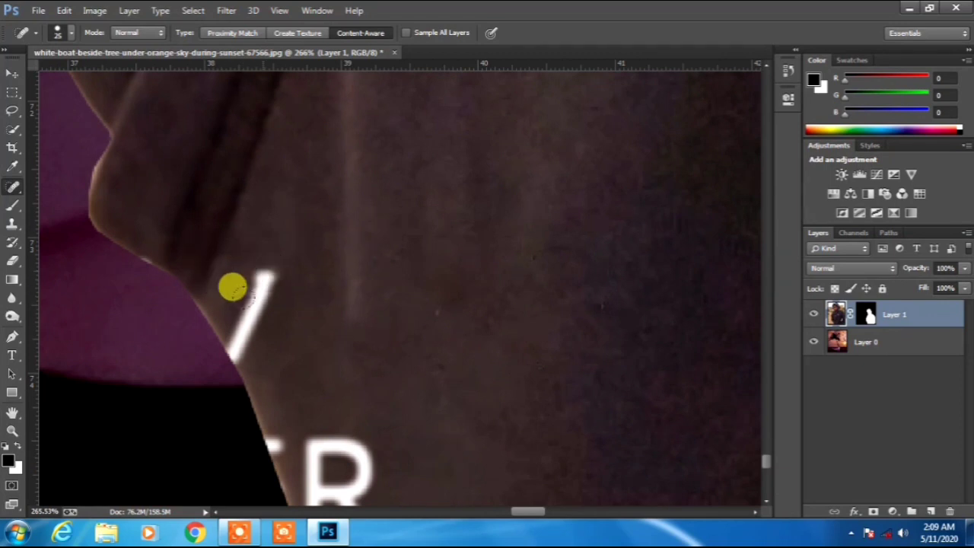
{"action": "left_click", "coordinate": [254, 311]}
{"action": "left_click", "coordinate": [265, 284]}
{"action": "key", "text": "bracketleft"}
{"action": "key", "text": "bracketleft"}
{"action": "key", "text": "bracketleft"}
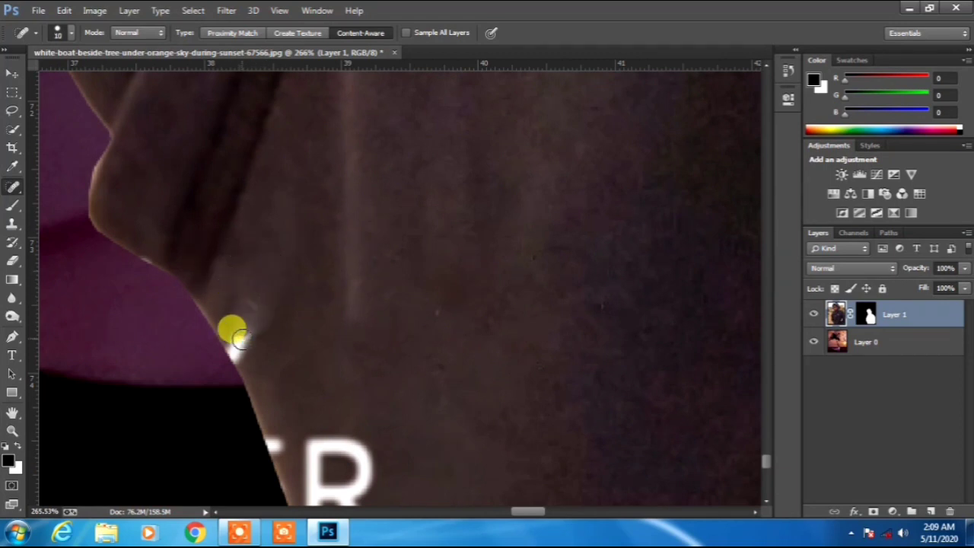
{"action": "left_click", "coordinate": [232, 339]}
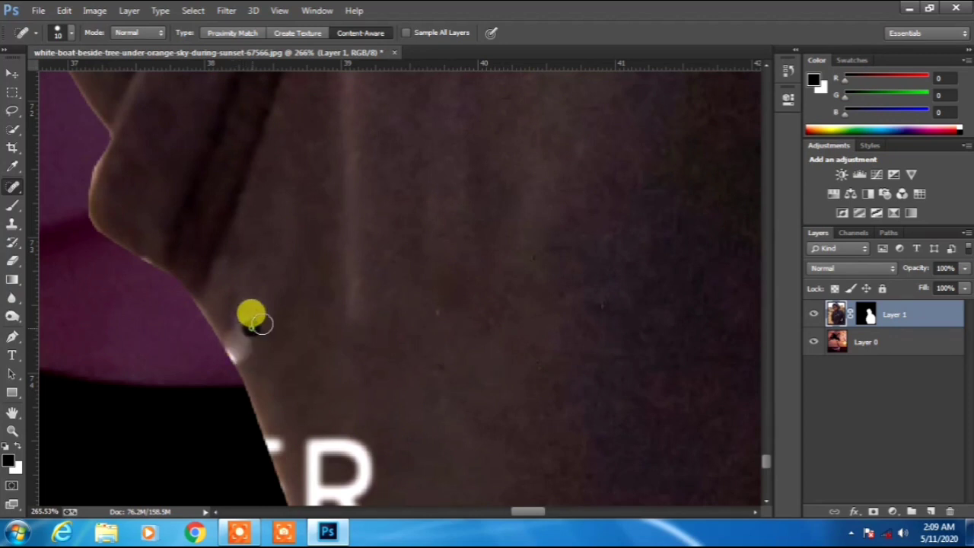
Step: Patch the upper part of the remaining letter R with clean fabric using the Patch Tool
{"action": "scroll", "coordinate": [275, 318], "scroll_direction": "down", "scroll_amount": 8}
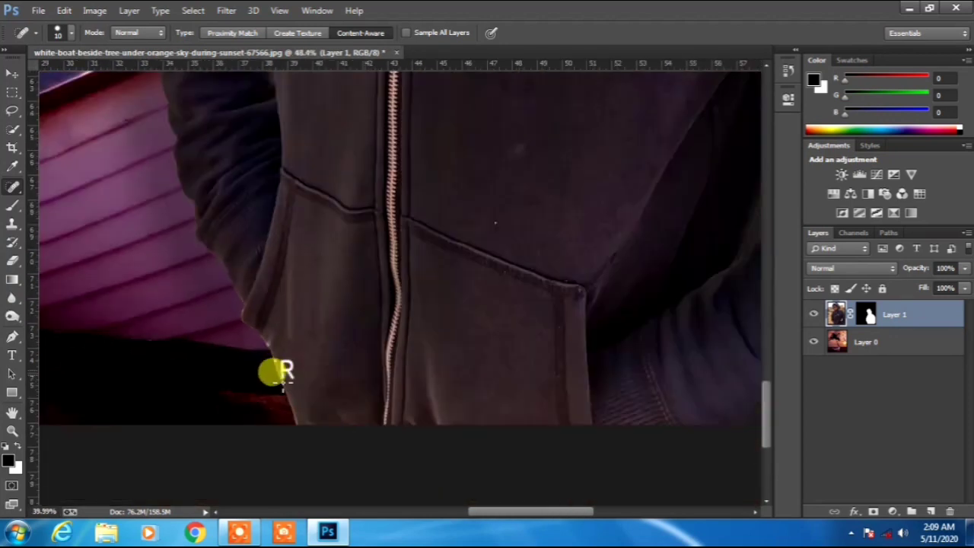
{"action": "scroll", "coordinate": [282, 367], "scroll_direction": "up", "scroll_amount": 10}
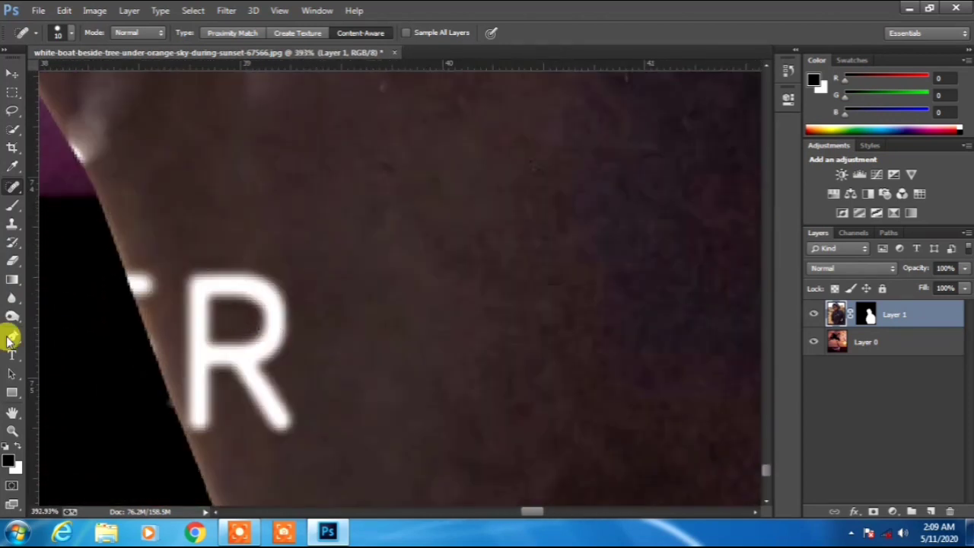
{"action": "right_click", "coordinate": [12, 187]}
{"action": "left_click", "coordinate": [46, 212]}
{"action": "mouse_move", "coordinate": [174, 248]}
{"action": "left_mouse_down"}
{"action": "mouse_move", "coordinate": [161, 350]}
{"action": "mouse_move", "coordinate": [202, 445]}
{"action": "mouse_move", "coordinate": [318, 443]}
{"action": "mouse_move", "coordinate": [305, 328]}
{"action": "mouse_move", "coordinate": [190, 278]}
{"action": "mouse_move", "coordinate": [215, 248]}
{"action": "left_mouse_up"}
{"action": "left_click_drag", "start_coordinate": [238, 289], "coordinate": [351, 255]}
{"action": "left_click", "coordinate": [365, 192]}
{"action": "mouse_move", "coordinate": [235, 247]}
{"action": "left_mouse_down"}
{"action": "mouse_move", "coordinate": [169, 315]}
{"action": "mouse_move", "coordinate": [257, 246]}
{"action": "mouse_move", "coordinate": [235, 248]}
{"action": "left_mouse_up"}
{"action": "left_click_drag", "start_coordinate": [223, 284], "coordinate": [332, 248]}
{"action": "left_click", "coordinate": [364, 215]}
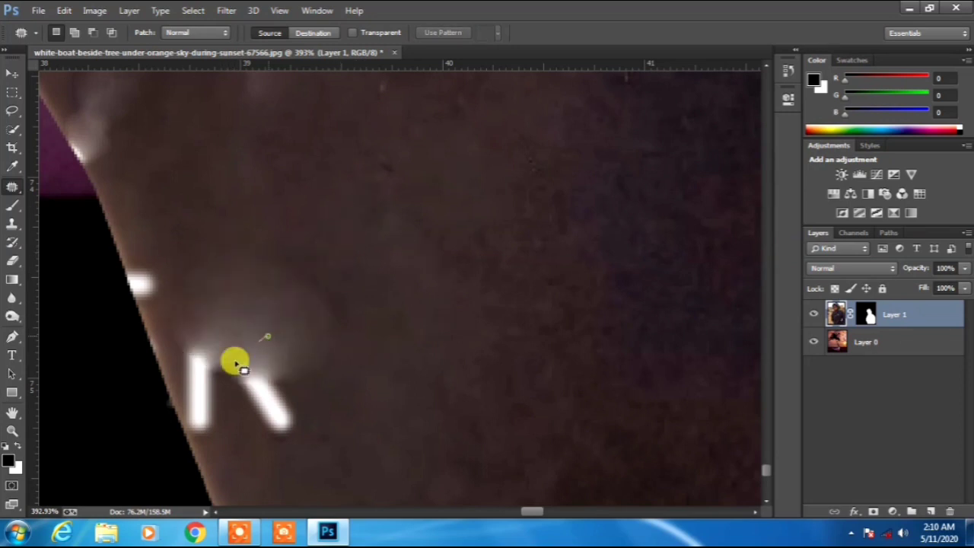
Step: Patch over the diagonal leg and vertical stem of the letter R with nearby plain fabric
{"action": "left_click_drag", "start_coordinate": [228, 328], "coordinate": [230, 329]}
{"action": "left_click_drag", "start_coordinate": [252, 389], "coordinate": [335, 363]}
{"action": "left_click", "coordinate": [328, 348]}
{"action": "mouse_move", "coordinate": [276, 348]}
{"action": "left_mouse_down"}
{"action": "mouse_move", "coordinate": [304, 448]}
{"action": "mouse_move", "coordinate": [275, 343]}
{"action": "left_mouse_up"}
{"action": "left_click_drag", "start_coordinate": [277, 384], "coordinate": [398, 344]}
{"action": "left_click", "coordinate": [302, 333]}
{"action": "mouse_move", "coordinate": [190, 333]}
{"action": "left_mouse_down"}
{"action": "mouse_move", "coordinate": [176, 395]}
{"action": "mouse_move", "coordinate": [186, 427]}
{"action": "mouse_move", "coordinate": [217, 458]}
{"action": "mouse_move", "coordinate": [278, 360]}
{"action": "mouse_move", "coordinate": [192, 331]}
{"action": "left_mouse_up"}
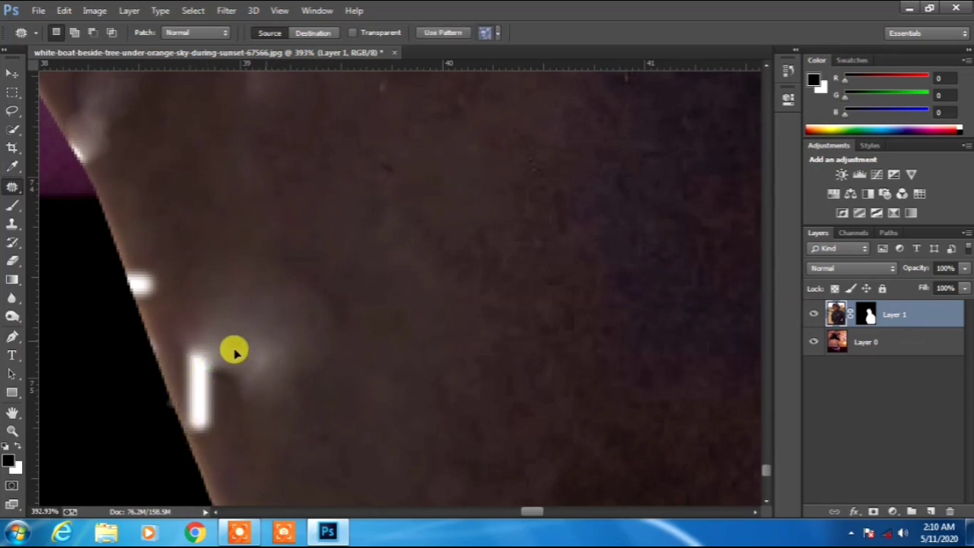
{"action": "left_click_drag", "start_coordinate": [257, 347], "coordinate": [310, 391]}
{"action": "left_click", "coordinate": [264, 267]}
{"action": "scroll", "coordinate": [270, 280], "scroll_direction": "down", "scroll_amount": 6}
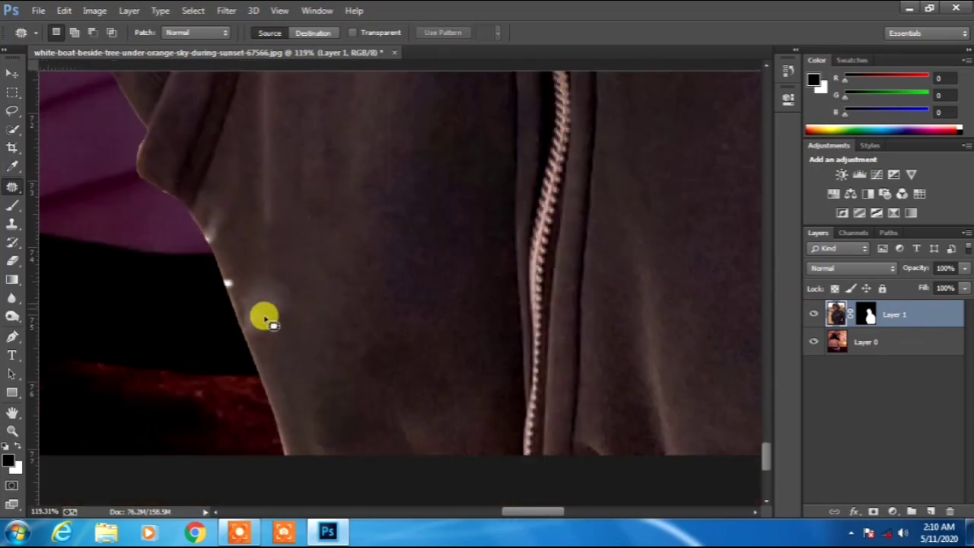
Step: Heal the pale smudge where the print was near the hoodie's hem with a 35 px Spot Healing Brush
{"action": "scroll", "coordinate": [266, 312], "scroll_direction": "down", "scroll_amount": 8}
{"action": "scroll", "coordinate": [263, 393], "scroll_direction": "up", "scroll_amount": 7}
{"action": "scroll", "coordinate": [266, 272], "scroll_direction": "up", "scroll_amount": 3}
{"action": "right_click", "coordinate": [13, 187]}
{"action": "left_click", "coordinate": [47, 185]}
{"action": "left_click_drag", "start_coordinate": [253, 314], "coordinate": [280, 376]}
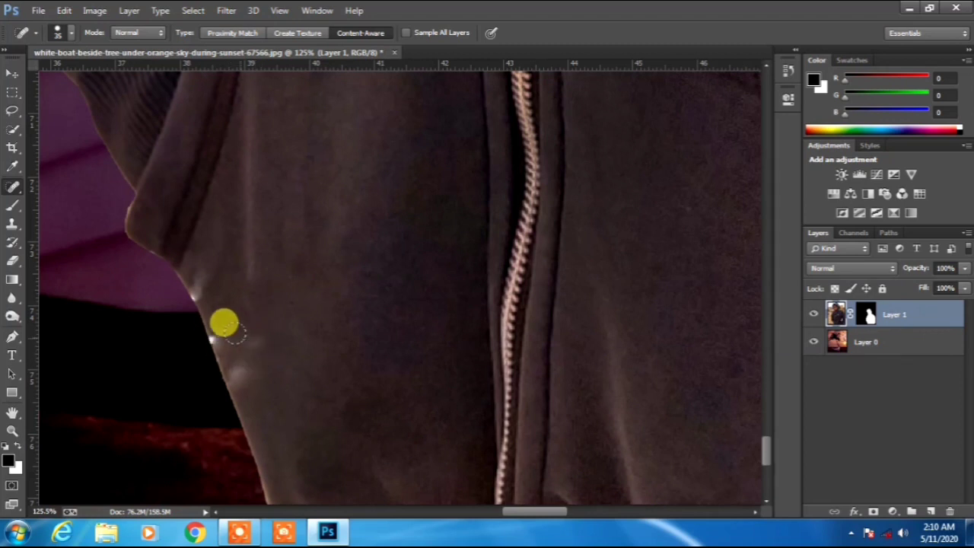
{"action": "scroll", "coordinate": [243, 335], "scroll_direction": "down", "scroll_amount": 10}
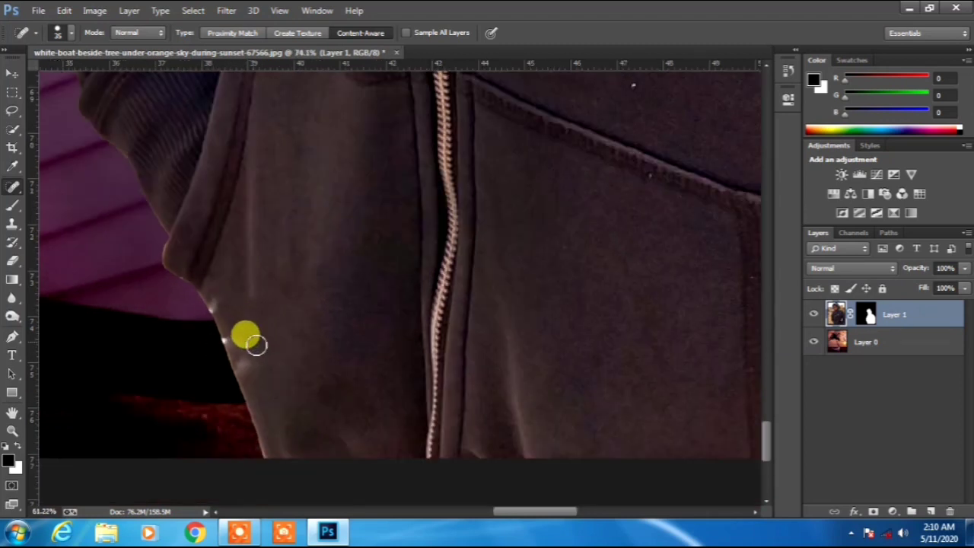
Step: Heal the dark spots on the man's lower cheek and chin with the 35 px Spot Healing Brush
{"action": "scroll", "coordinate": [254, 357], "scroll_direction": "down", "scroll_amount": 1}
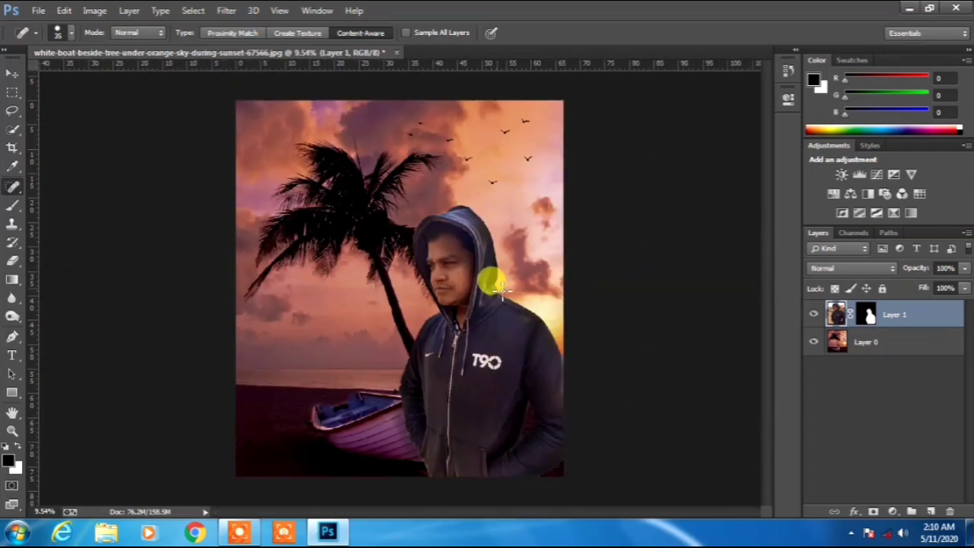
{"action": "scroll", "coordinate": [530, 284], "scroll_direction": "up", "scroll_amount": 5}
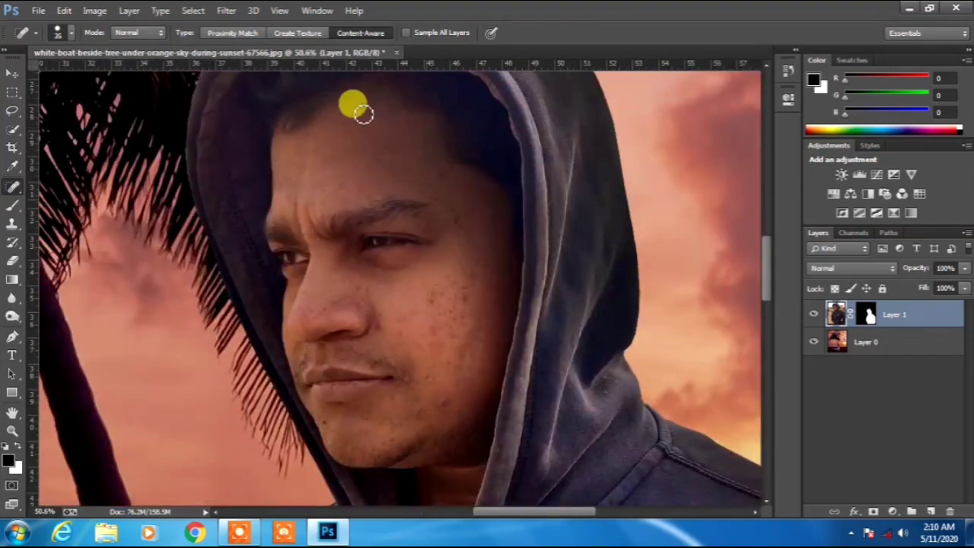
{"action": "scroll", "coordinate": [464, 312], "scroll_direction": "up", "scroll_amount": 1}
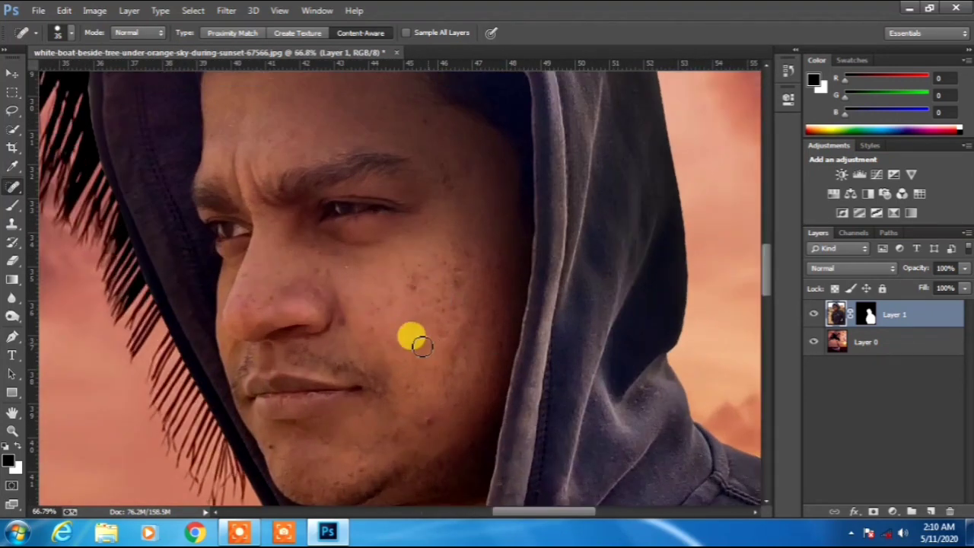
{"action": "key", "text": "bracketleft"}
{"action": "right_click", "coordinate": [13, 186]}
{"action": "left_click", "coordinate": [50, 185]}
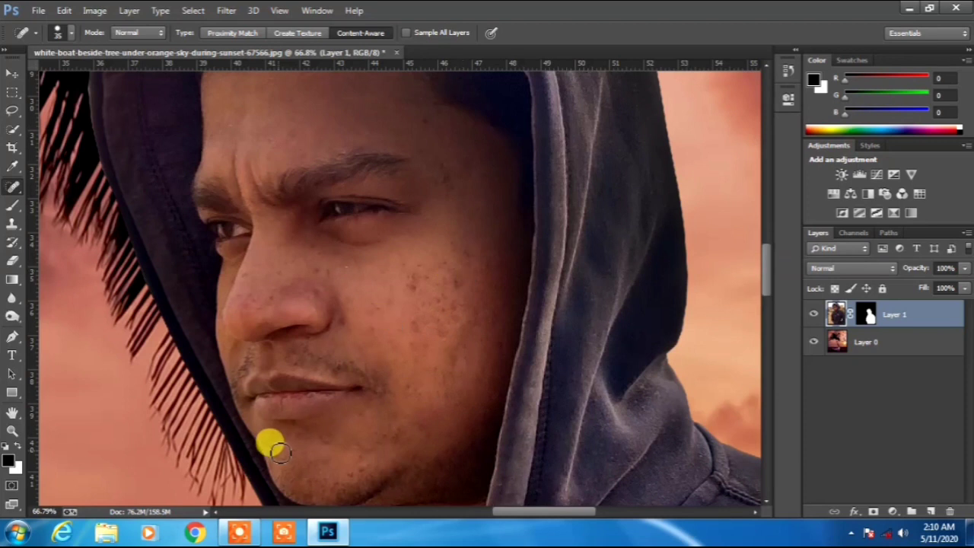
{"action": "scroll", "coordinate": [391, 356], "scroll_direction": "down", "scroll_amount": 4}
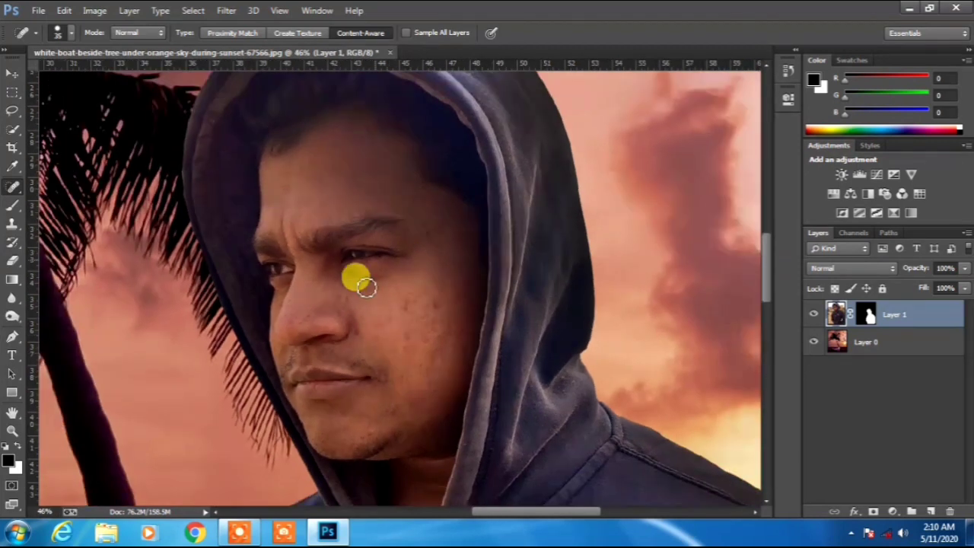
Step: Smooth the blemished skin on the man's cheek below the eye using the Mixer Brush at 100 px
{"action": "scroll", "coordinate": [431, 379], "scroll_direction": "up", "scroll_amount": 3}
{"action": "left_click", "coordinate": [13, 206]}
{"action": "right_click", "coordinate": [13, 206]}
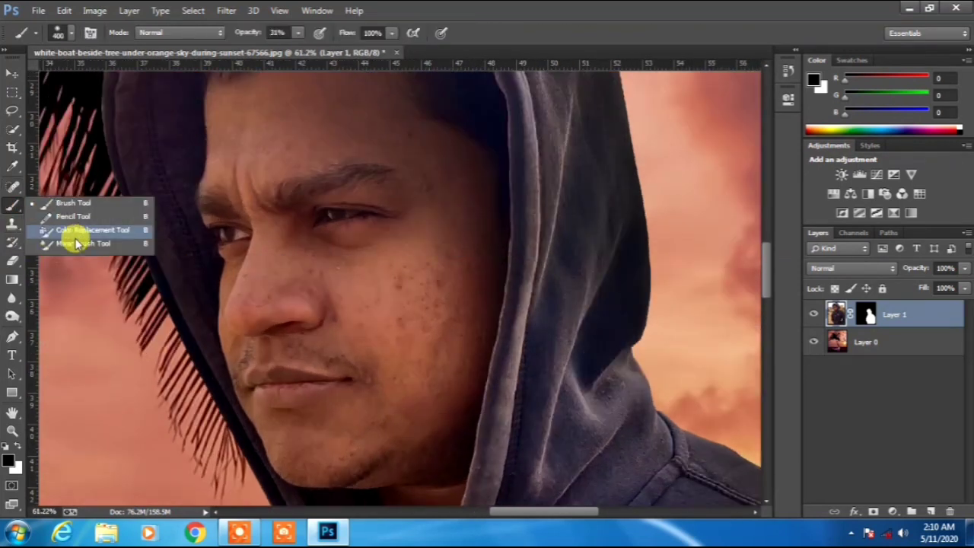
{"action": "left_click", "coordinate": [80, 243]}
{"action": "scroll", "coordinate": [363, 253], "scroll_direction": "up", "scroll_amount": 2}
{"action": "key", "text": "bracketleft"}
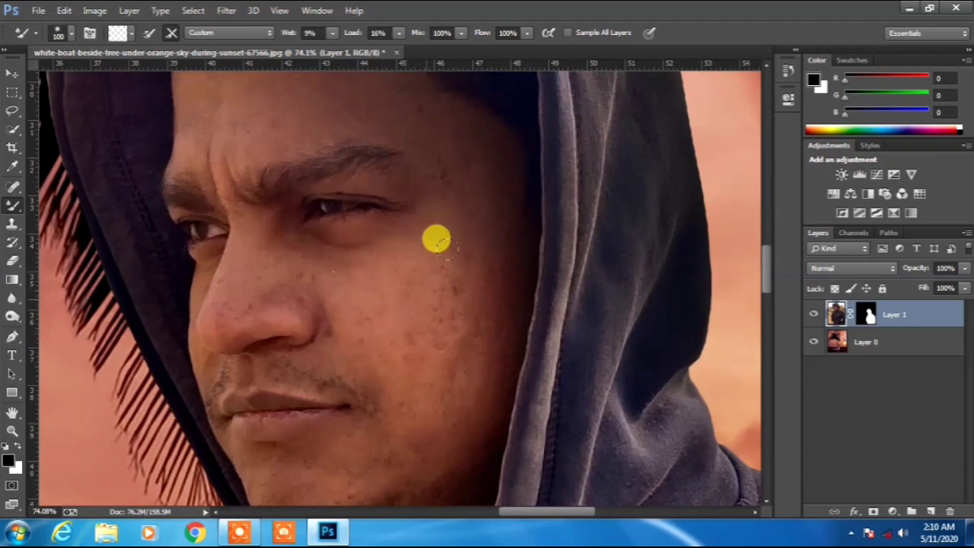
{"action": "left_click_drag", "start_coordinate": [330, 265], "coordinate": [431, 301]}
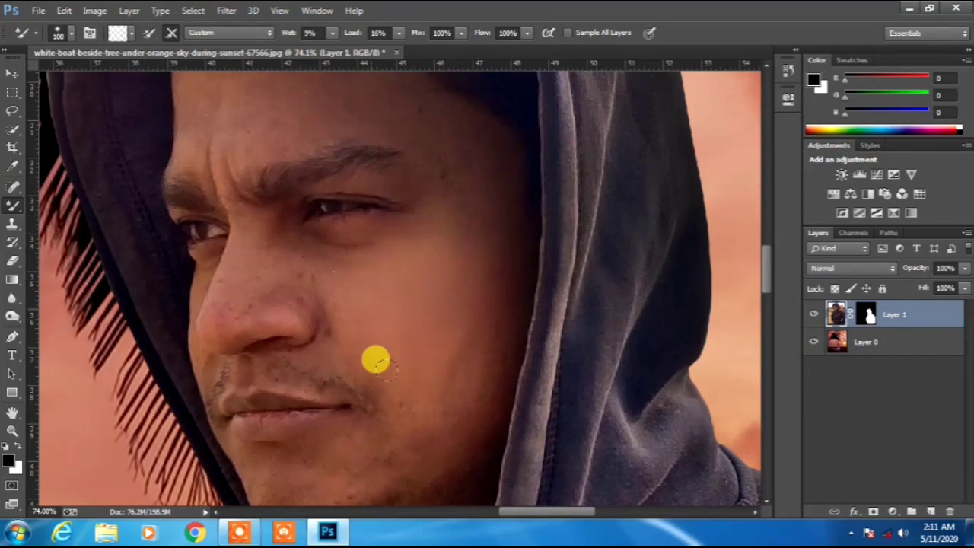
Step: Smooth the man's cheek from the temple down to the jaw using the Mixer Brush at 175 px
{"action": "scroll", "coordinate": [415, 335], "scroll_direction": "down", "scroll_amount": 6}
{"action": "scroll", "coordinate": [419, 342], "scroll_direction": "up", "scroll_amount": 6}
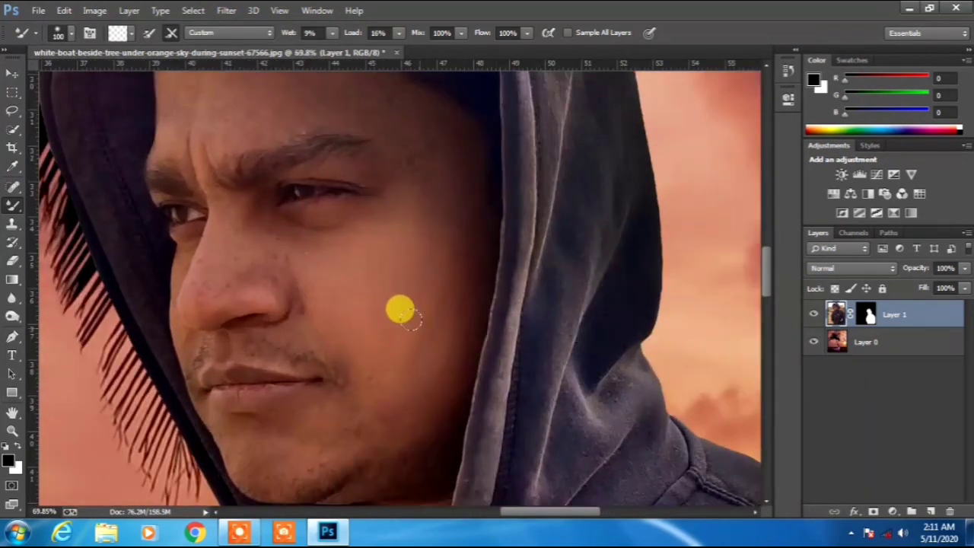
{"action": "left_click", "coordinate": [69, 33]}
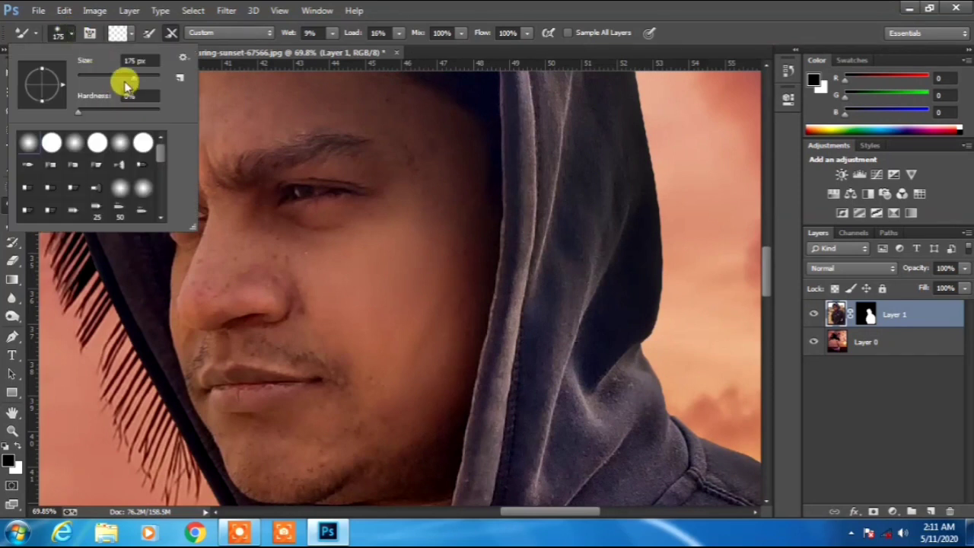
{"action": "left_click", "coordinate": [360, 282]}
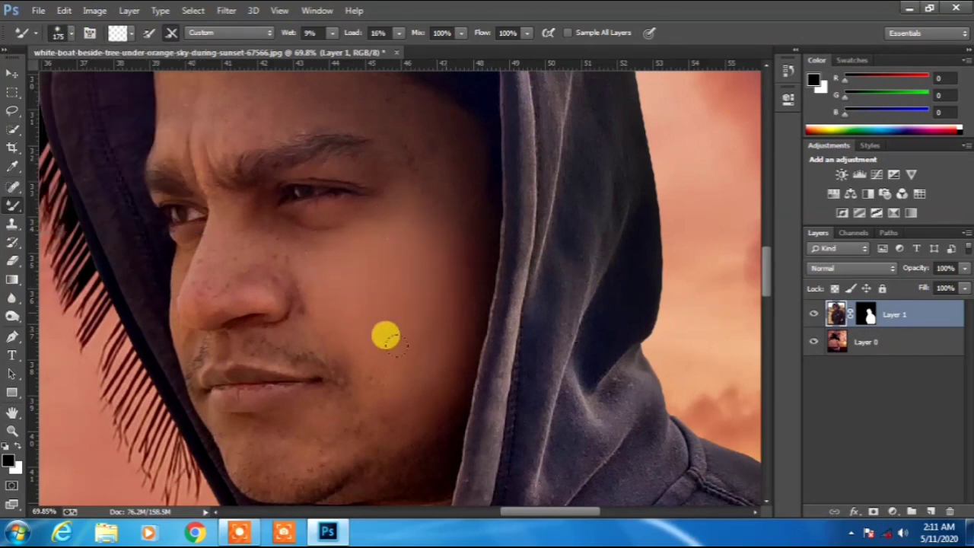
{"action": "mouse_move", "coordinate": [340, 332]}
{"action": "left_mouse_down"}
{"action": "mouse_move", "coordinate": [365, 365]}
{"action": "mouse_move", "coordinate": [347, 390]}
{"action": "left_mouse_up"}
{"action": "mouse_move", "coordinate": [386, 191]}
{"action": "left_mouse_down"}
{"action": "mouse_move", "coordinate": [406, 158]}
{"action": "mouse_move", "coordinate": [418, 247]}
{"action": "left_mouse_up"}
Step: Blend the skin on the man's forehead and around the outer eyebrow using the Mixer Brush at 125 to 150 px
{"action": "scroll", "coordinate": [355, 393], "scroll_direction": "down", "scroll_amount": 8}
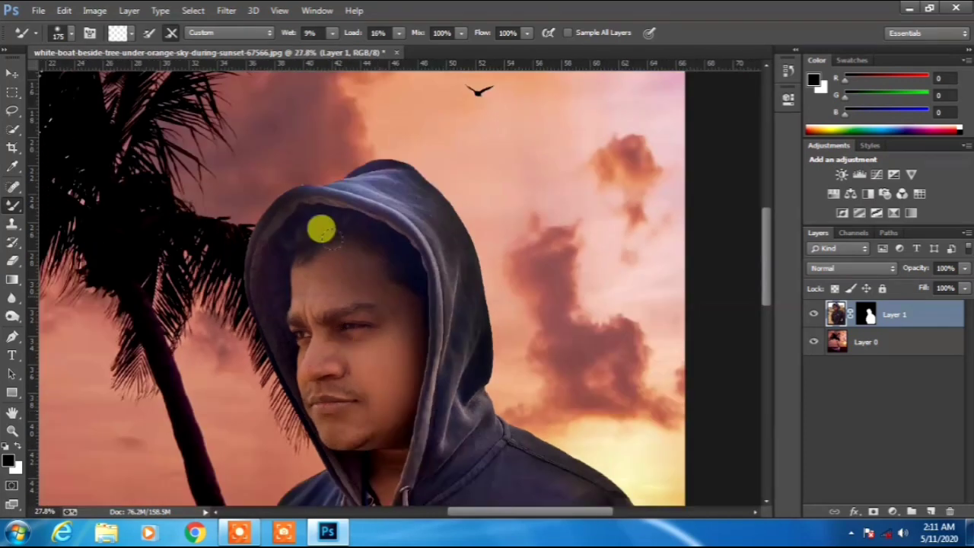
{"action": "scroll", "coordinate": [327, 281], "scroll_direction": "up", "scroll_amount": 7}
{"action": "key", "text": "bracketleft"}
{"action": "key", "text": "bracketleft"}
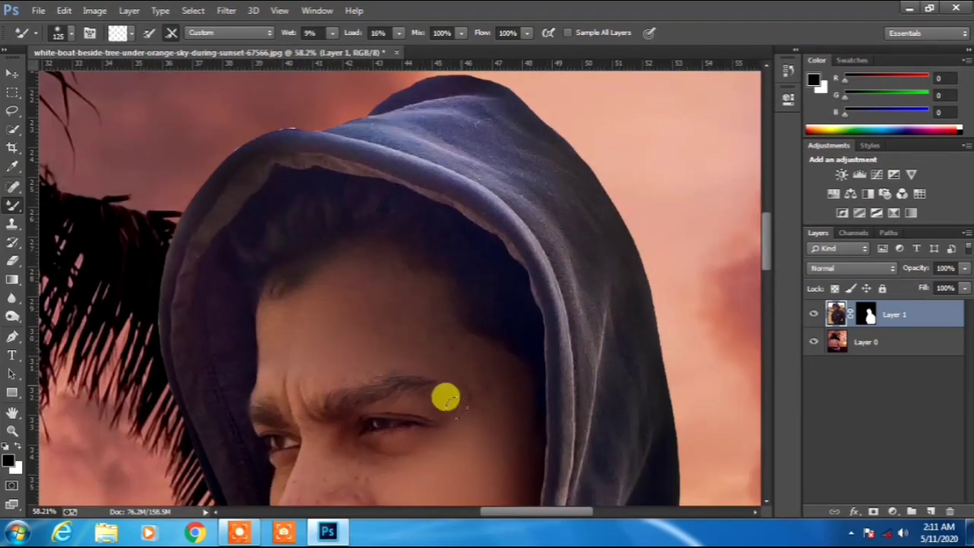
{"action": "key", "text": "bracketright"}
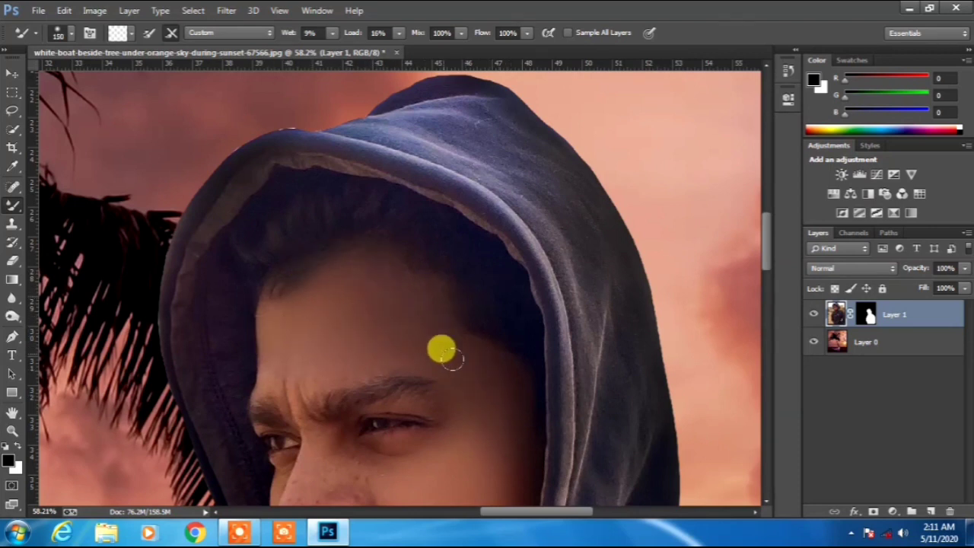
Step: Smooth the spots on the bridge and side of the man's nose using the Mixer Brush at 60 to 80 px
{"action": "scroll", "coordinate": [392, 327], "scroll_direction": "down", "scroll_amount": 5}
{"action": "scroll", "coordinate": [374, 394], "scroll_direction": "up", "scroll_amount": 6}
{"action": "key", "text": "bracketleft"}
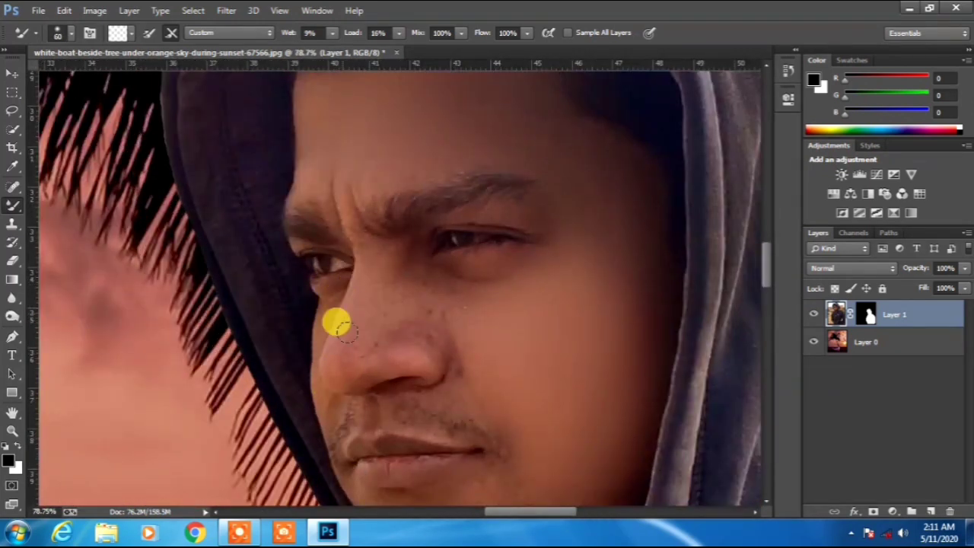
{"action": "mouse_move", "coordinate": [362, 286]}
{"action": "left_mouse_down"}
{"action": "mouse_move", "coordinate": [343, 368]}
{"action": "mouse_move", "coordinate": [375, 344]}
{"action": "mouse_move", "coordinate": [417, 343]}
{"action": "mouse_move", "coordinate": [409, 358]}
{"action": "mouse_move", "coordinate": [364, 354]}
{"action": "mouse_move", "coordinate": [415, 365]}
{"action": "mouse_move", "coordinate": [415, 332]}
{"action": "mouse_move", "coordinate": [398, 301]}
{"action": "left_mouse_up"}
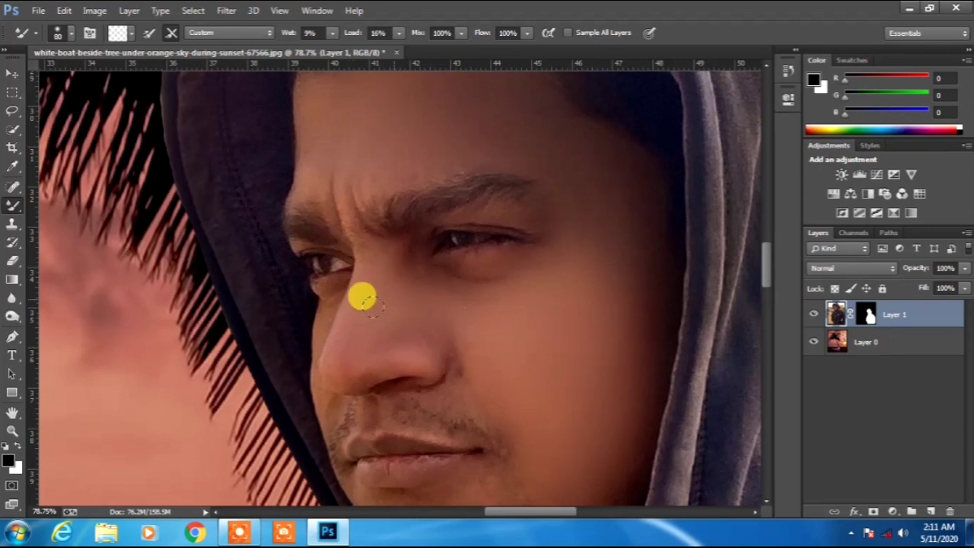
Step: Smooth the stubbled skin on the man's chin and lower jaw using the Mixer Brush at 100 px
{"action": "scroll", "coordinate": [398, 310], "scroll_direction": "down", "scroll_amount": 9}
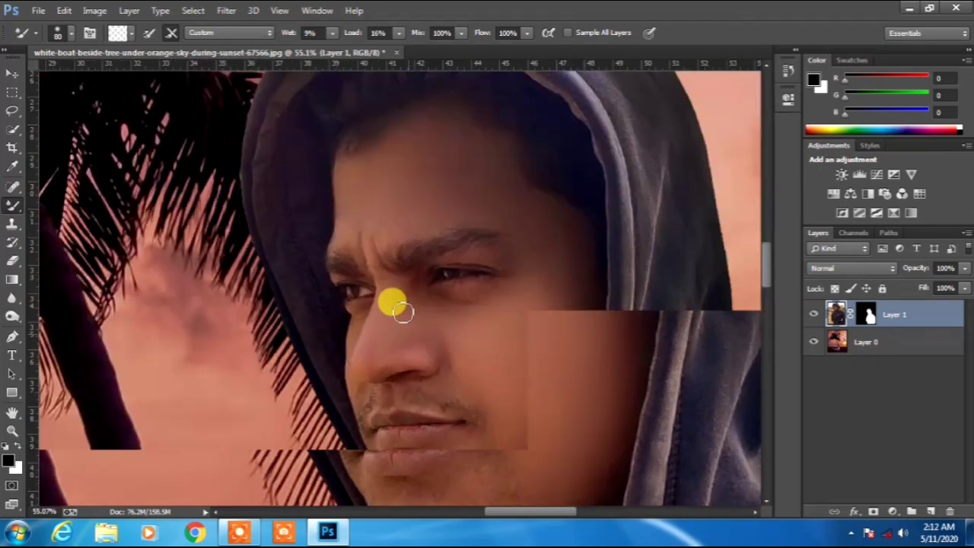
{"action": "scroll", "coordinate": [435, 411], "scroll_direction": "up", "scroll_amount": 5}
{"action": "key", "text": "bracketright"}
{"action": "key", "text": "bracketright"}
{"action": "scroll", "coordinate": [422, 358], "scroll_direction": "up", "scroll_amount": 2}
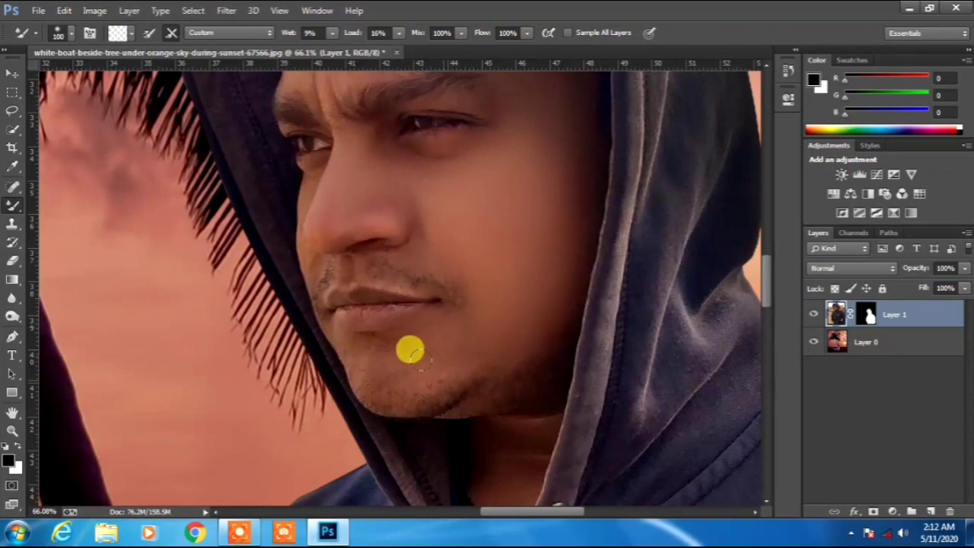
{"action": "mouse_move", "coordinate": [372, 378]}
{"action": "left_mouse_down"}
{"action": "mouse_move", "coordinate": [413, 382]}
{"action": "mouse_move", "coordinate": [460, 360]}
{"action": "left_mouse_up"}
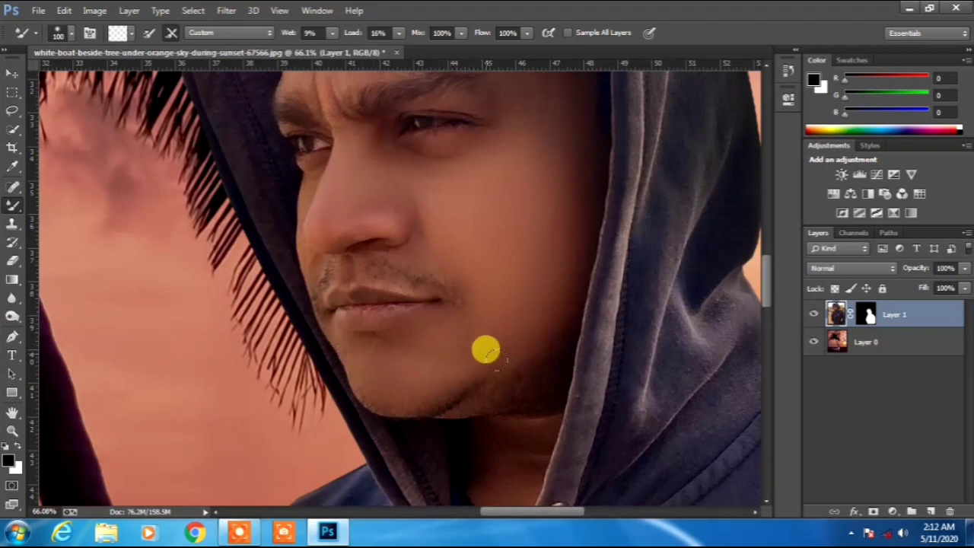
Step: Blend the skin beside the corner of the mouth and the nostril using the Mixer Brush at 50 px
{"action": "scroll", "coordinate": [481, 415], "scroll_direction": "down", "scroll_amount": 9}
{"action": "scroll", "coordinate": [434, 345], "scroll_direction": "up", "scroll_amount": 8}
{"action": "scroll", "coordinate": [434, 345], "scroll_direction": "up", "scroll_amount": 11}
{"action": "key", "text": "bracketleft"}
{"action": "key", "text": "bracketleft"}
{"action": "key", "text": "bracketleft"}
{"action": "key", "text": "bracketleft"}
{"action": "key", "text": "bracketleft"}
{"action": "key", "text": "bracketleft"}
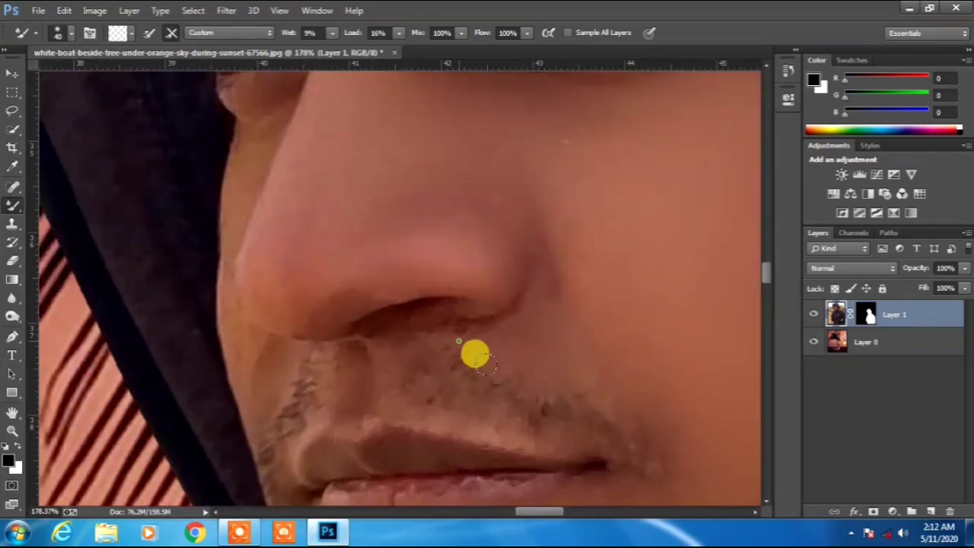
{"action": "key", "text": "bracketright"}
{"action": "mouse_move", "coordinate": [597, 409]}
{"action": "left_mouse_down"}
{"action": "mouse_move", "coordinate": [626, 427]}
{"action": "mouse_move", "coordinate": [585, 343]}
{"action": "mouse_move", "coordinate": [630, 407]}
{"action": "mouse_move", "coordinate": [656, 419]}
{"action": "mouse_move", "coordinate": [548, 297]}
{"action": "left_mouse_up"}
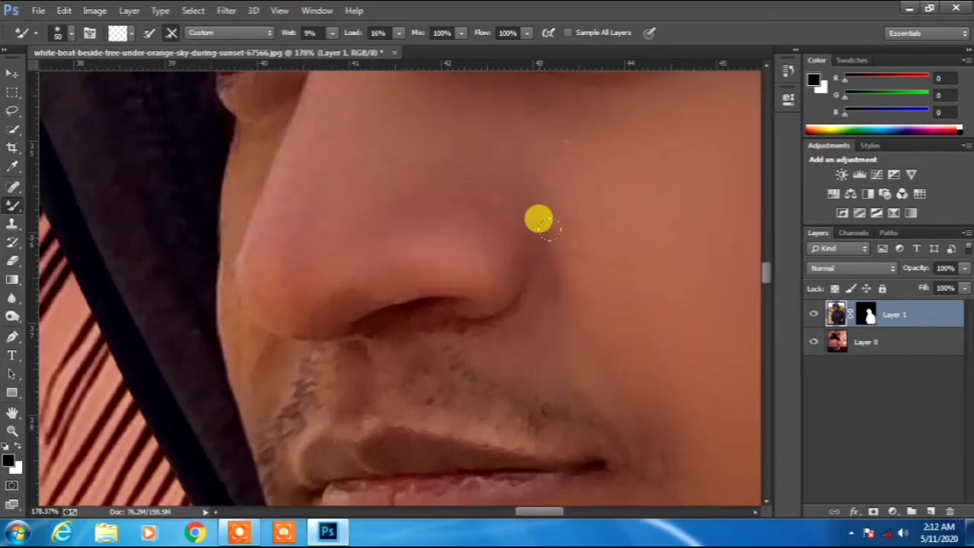
Step: Smooth the far edge of the face and the skin under the nose, finishing with the Mixer Brush at 45 px
{"action": "mouse_move", "coordinate": [273, 360]}
{"action": "left_mouse_down"}
{"action": "mouse_move", "coordinate": [244, 304]}
{"action": "mouse_move", "coordinate": [254, 366]}
{"action": "mouse_move", "coordinate": [230, 326]}
{"action": "mouse_move", "coordinate": [251, 342]}
{"action": "mouse_move", "coordinate": [260, 371]}
{"action": "mouse_move", "coordinate": [235, 164]}
{"action": "left_mouse_up"}
{"action": "key", "text": "bracketleft"}
{"action": "left_click_drag", "start_coordinate": [329, 408], "coordinate": [347, 363]}
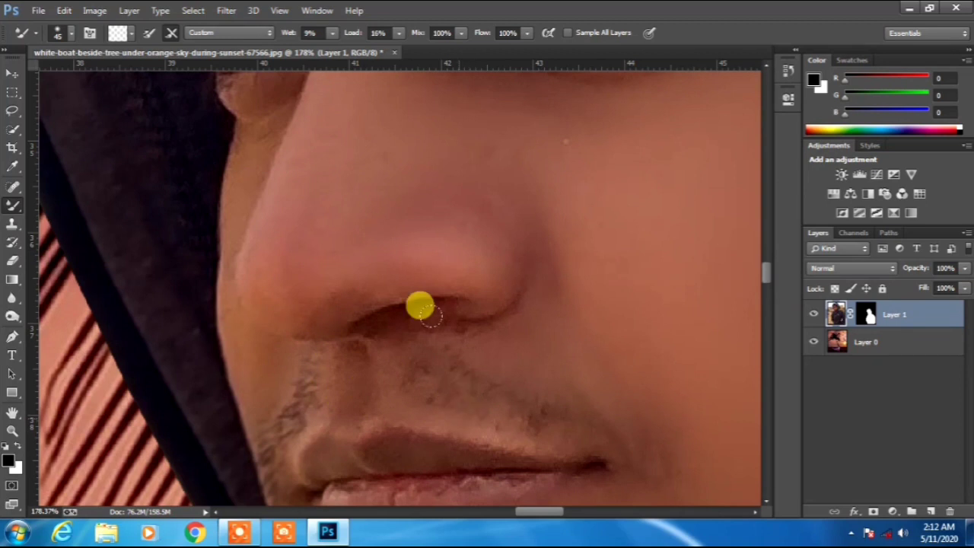
Step: Check the smoothed face up close and within the full composite
{"action": "scroll", "coordinate": [558, 381], "scroll_direction": "down", "scroll_amount": 5}
{"action": "scroll", "coordinate": [550, 363], "scroll_direction": "down", "scroll_amount": 6}
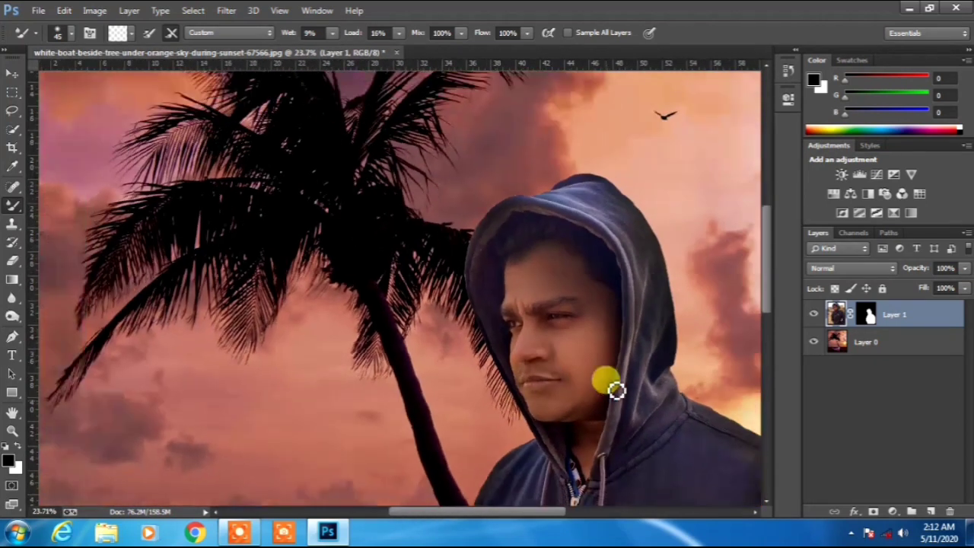
{"action": "scroll", "coordinate": [551, 382], "scroll_direction": "up", "scroll_amount": 9}
{"action": "key", "text": "bracketright"}
{"action": "key", "text": "bracketright"}
{"action": "scroll", "coordinate": [567, 361], "scroll_direction": "down", "scroll_amount": 5}
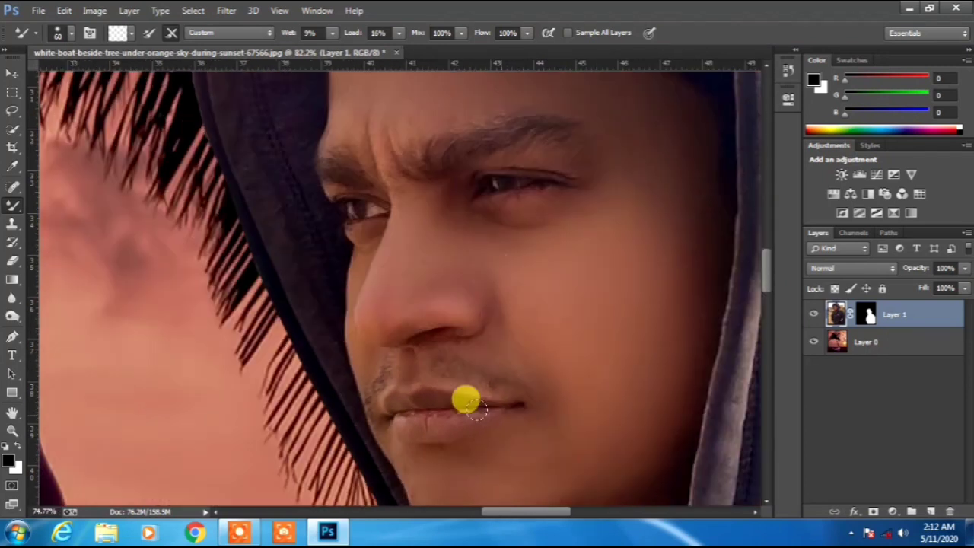
{"action": "scroll", "coordinate": [452, 393], "scroll_direction": "down", "scroll_amount": 6}
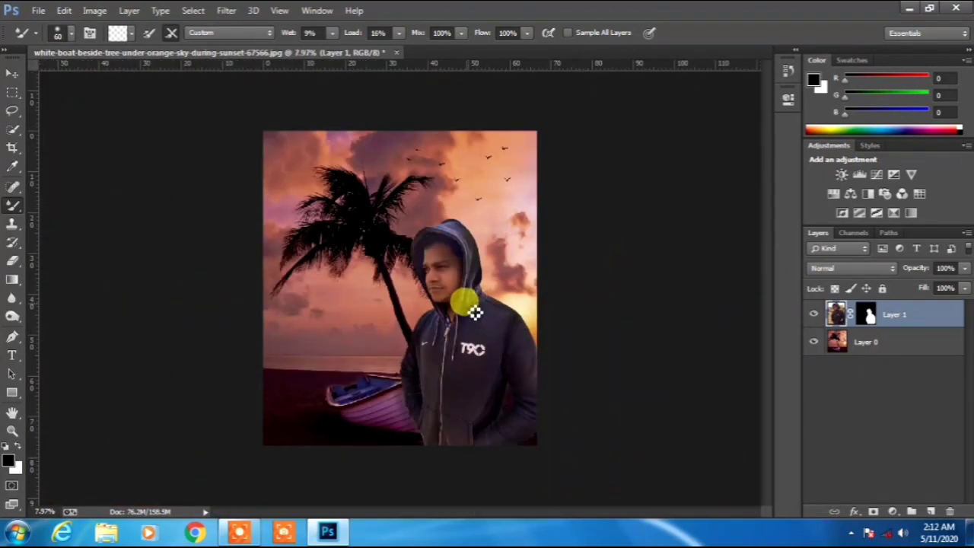
{"action": "scroll", "coordinate": [464, 309], "scroll_direction": "up", "scroll_amount": 4}
{"action": "scroll", "coordinate": [492, 333], "scroll_direction": "down", "scroll_amount": 1}
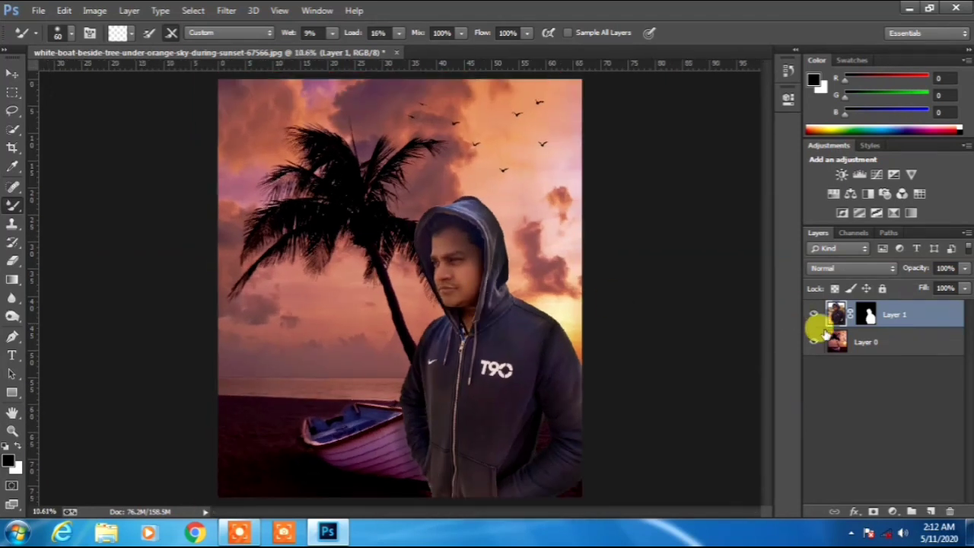
Step: Select Layer 0, switch to the Brush tool and set the foreground color to orange dbaa53
{"action": "double_click", "coordinate": [845, 346]}
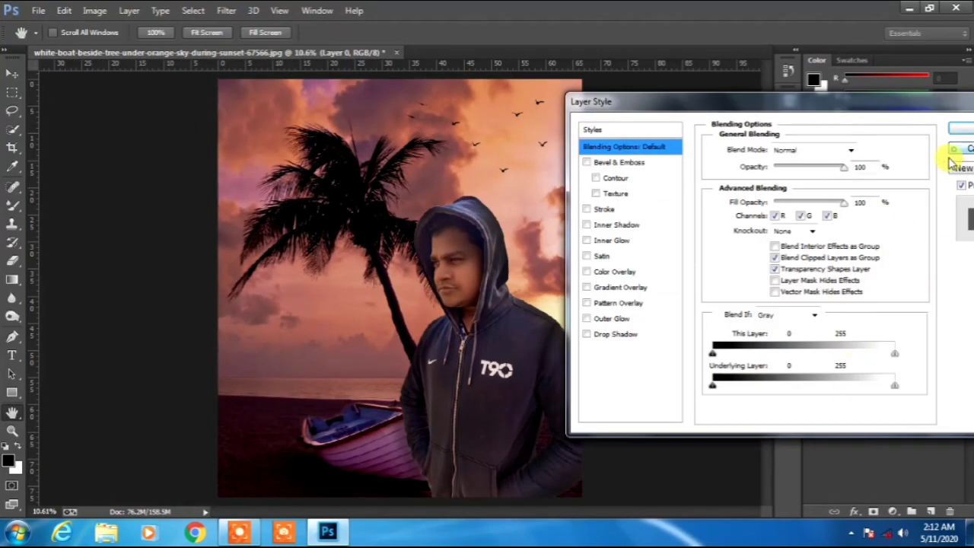
{"action": "left_click", "coordinate": [956, 153]}
{"action": "right_click", "coordinate": [17, 207]}
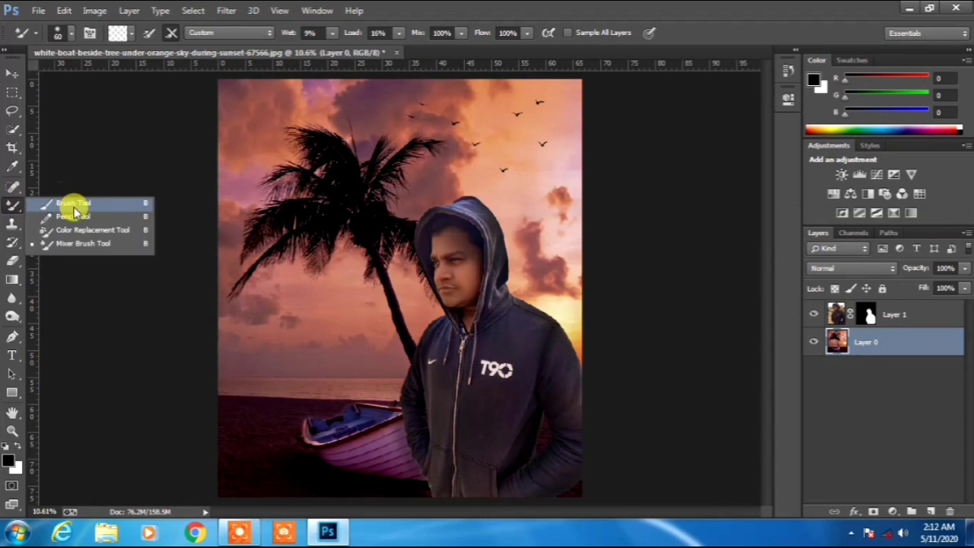
{"action": "left_click", "coordinate": [70, 204]}
{"action": "left_click", "coordinate": [9, 461]}
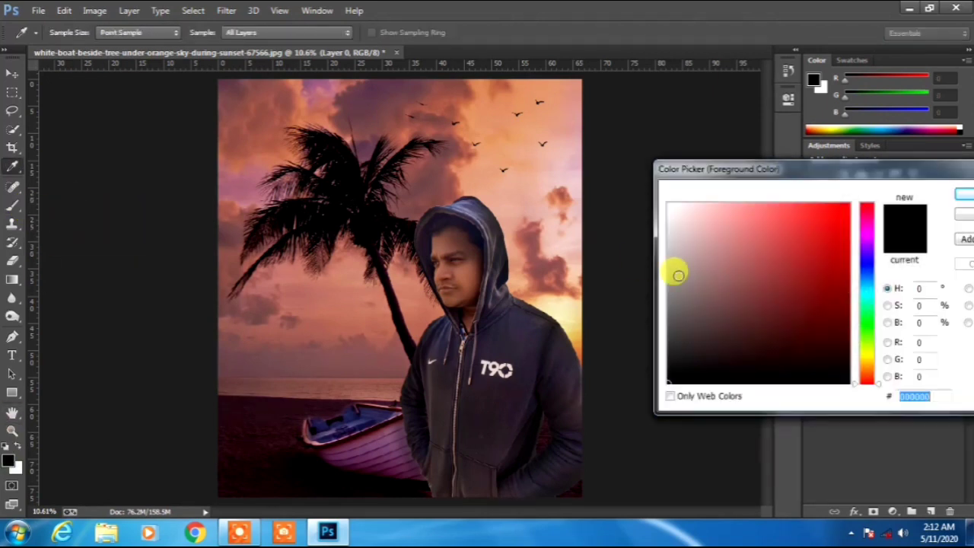
{"action": "left_click", "coordinate": [871, 362]}
{"action": "left_click_drag", "start_coordinate": [872, 367], "coordinate": [871, 373]}
{"action": "left_click", "coordinate": [774, 236]}
{"action": "left_click_drag", "start_coordinate": [786, 259], "coordinate": [776, 220]}
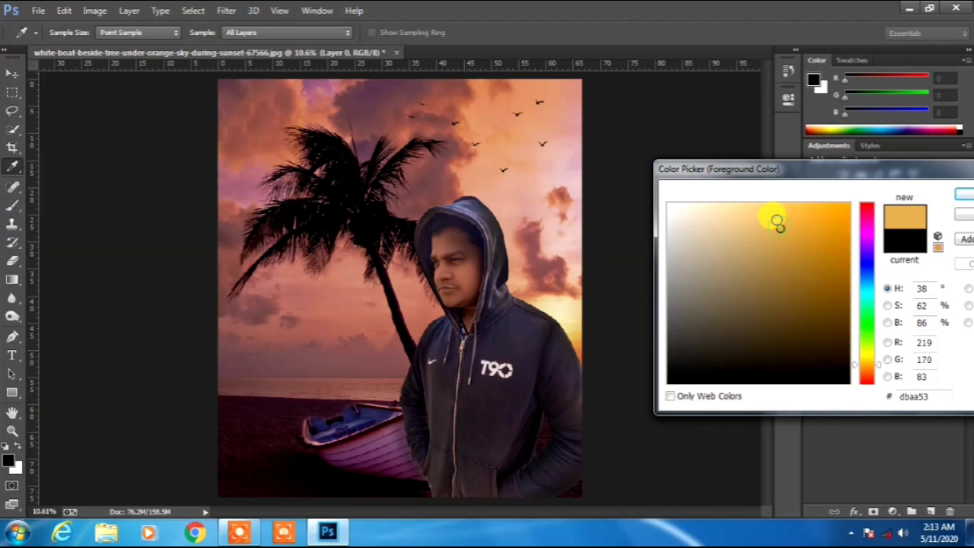
{"action": "left_click", "coordinate": [970, 194]}
Step: Enlarge the Brush to 4800 px for painting a wide glow
{"action": "key", "text": "b"}
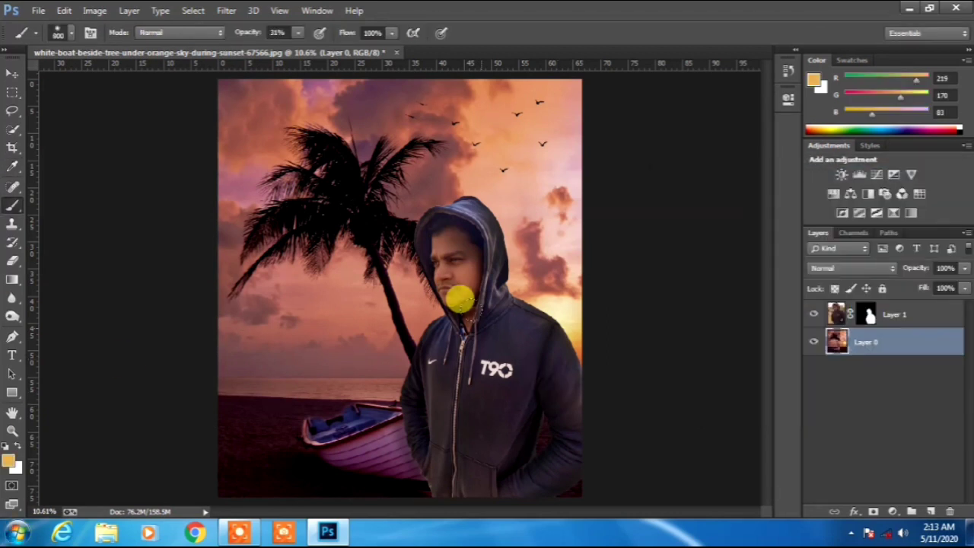
{"action": "key", "text": "bracketright"}
{"action": "key", "text": "bracketright"}
{"action": "key", "text": "bracketright"}
{"action": "key", "text": "bracketright"}
{"action": "key", "text": "bracketright"}
{"action": "key", "text": "bracketright"}
{"action": "key", "text": "bracketright"}
{"action": "key", "text": "bracketright"}
{"action": "key", "text": "bracketright"}
{"action": "key", "text": "bracketright"}
{"action": "key", "text": "bracketright"}
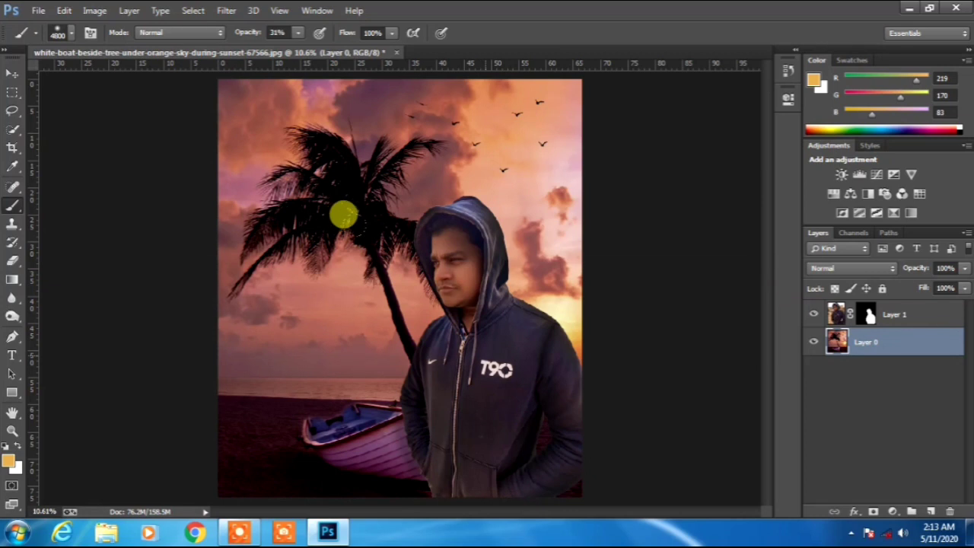
Step: Try an orange glow dab on Layer 0 at 31% opacity, undo it and set the brush opacity to 71%
{"action": "left_click", "coordinate": [485, 356]}
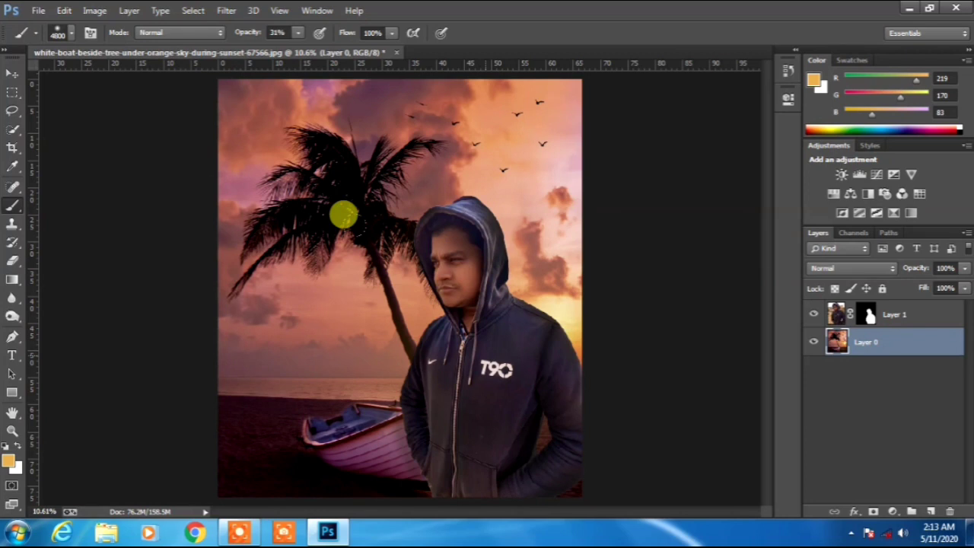
{"action": "left_click", "coordinate": [66, 12]}
{"action": "left_click", "coordinate": [88, 36]}
{"action": "left_click", "coordinate": [296, 32]}
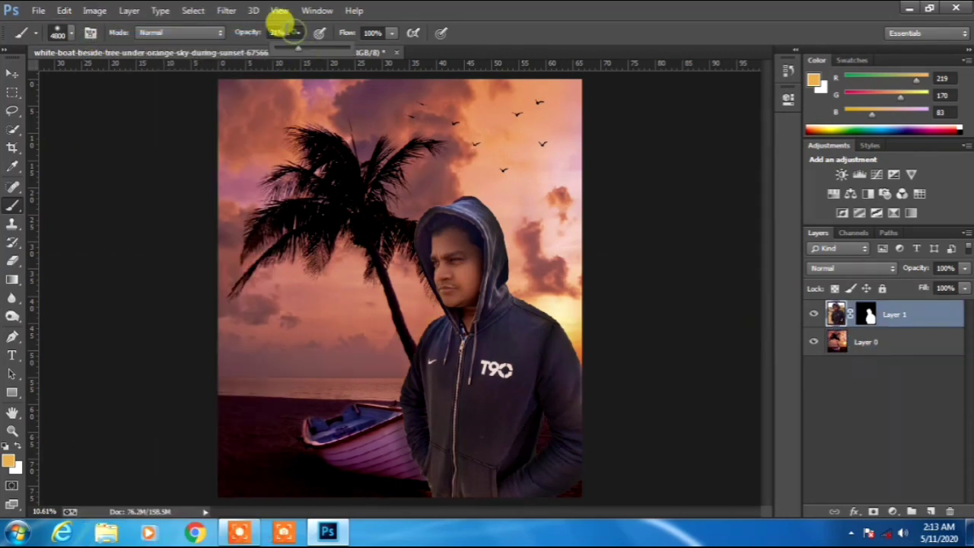
{"action": "left_click", "coordinate": [343, 229]}
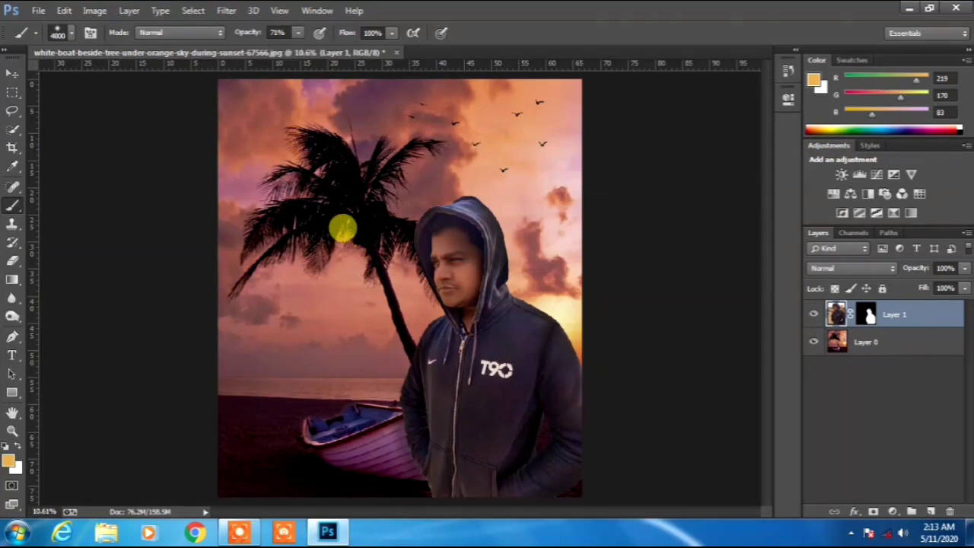
Step: Try an orange dab over the man on Layer 1 at 71% opacity and undo it
{"action": "left_click", "coordinate": [342, 228]}
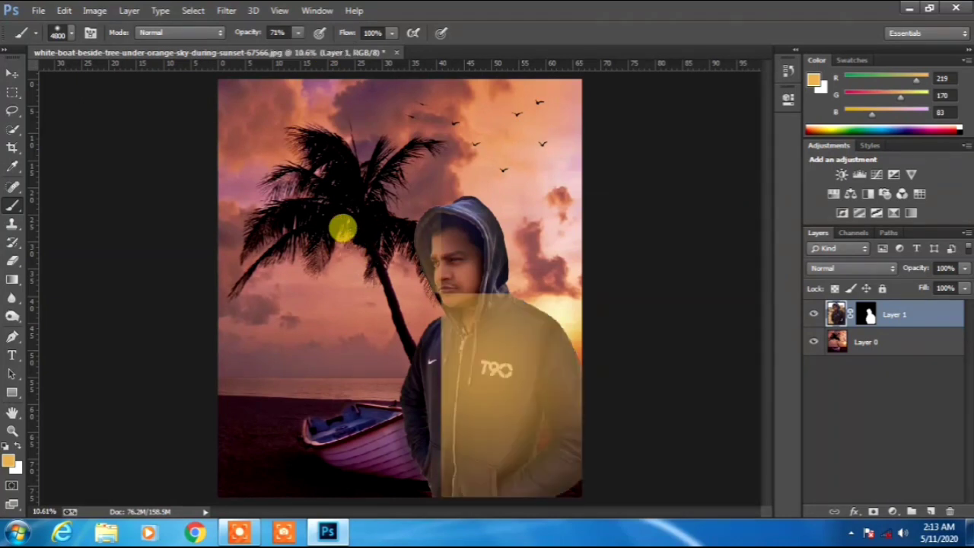
{"action": "left_click", "coordinate": [66, 11]}
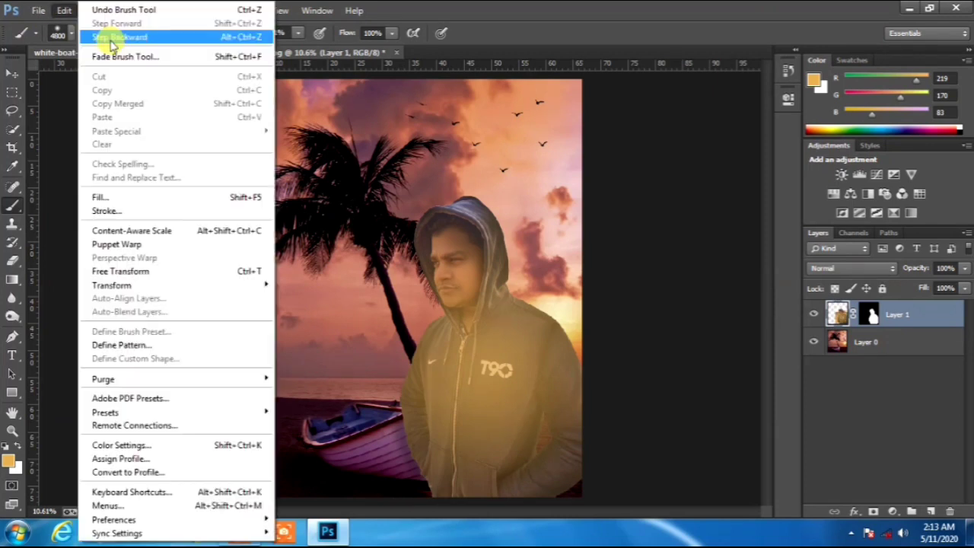
{"action": "left_click", "coordinate": [112, 38]}
Step: Paint an orange glow behind the man on Layer 0 with the 4800 px Brush at 71% opacity
{"action": "left_click", "coordinate": [924, 342]}
{"action": "key", "text": "bracketleft"}
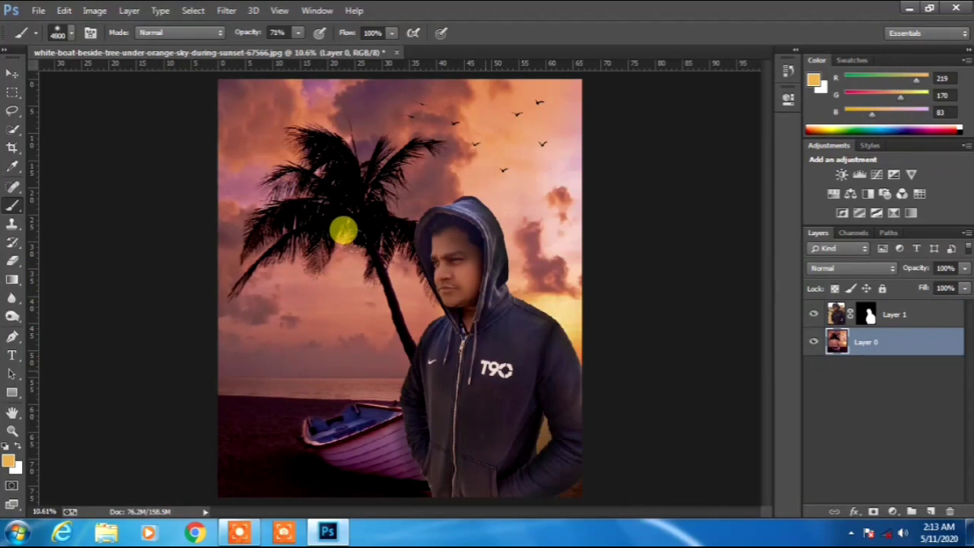
{"action": "left_click", "coordinate": [343, 230]}
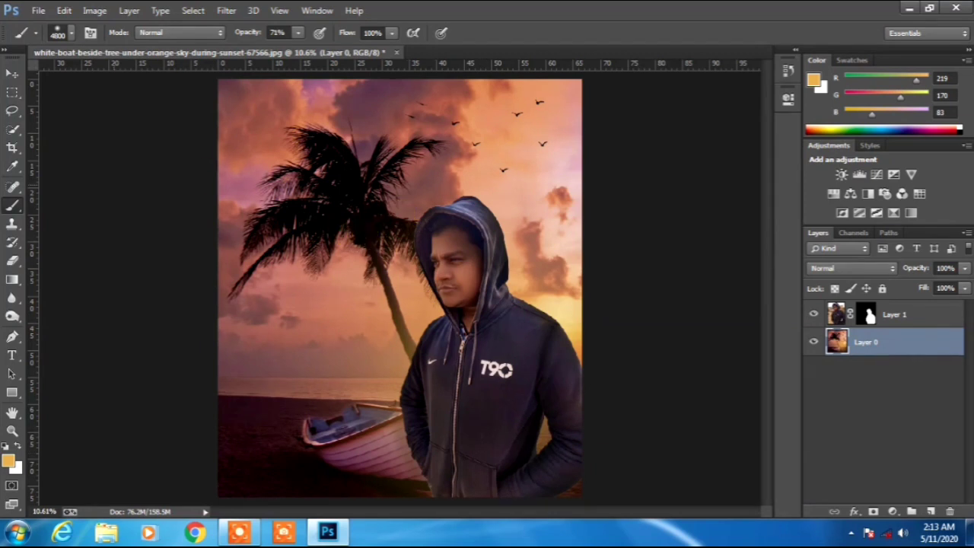
Step: Switch to the Move tool and examine the orange glow around the man up close and in the full composite
{"action": "left_click", "coordinate": [9, 73]}
{"action": "key", "text": "ctrl+plus"}
{"action": "key", "text": "ctrl+plus"}
{"action": "key", "text": "ctrl+plus"}
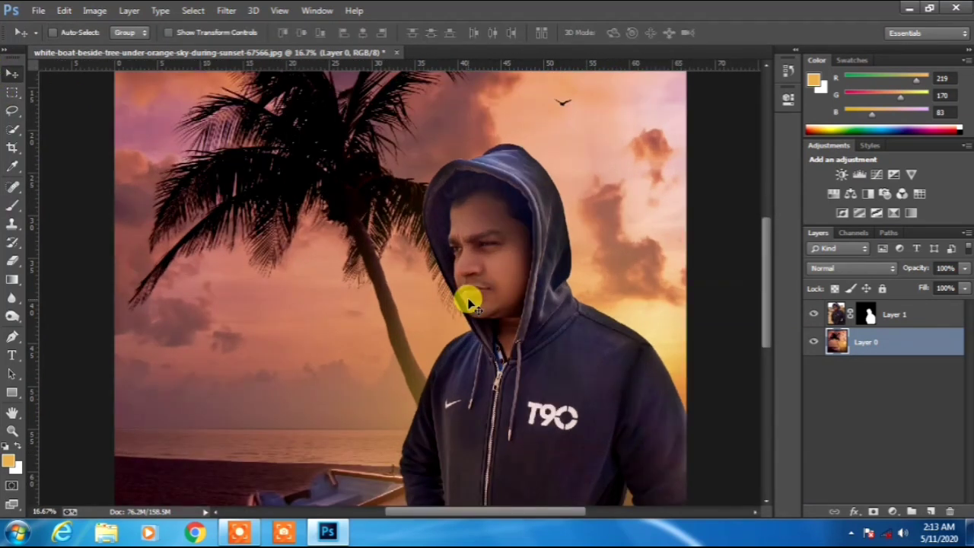
{"action": "key", "text": "ctrl+minus"}
{"action": "key", "text": "ctrl+minus"}
{"action": "key", "text": "ctrl+minus"}
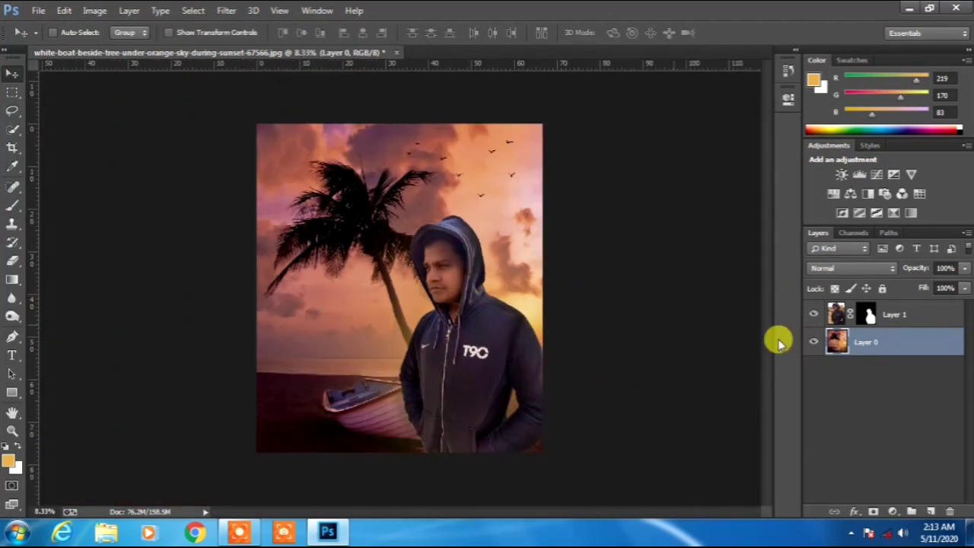
Step: Open Layer 1 in the Camera Raw Filter and set the oranges luminance to +52 in the HSL adjustments
{"action": "double_click", "coordinate": [836, 312]}
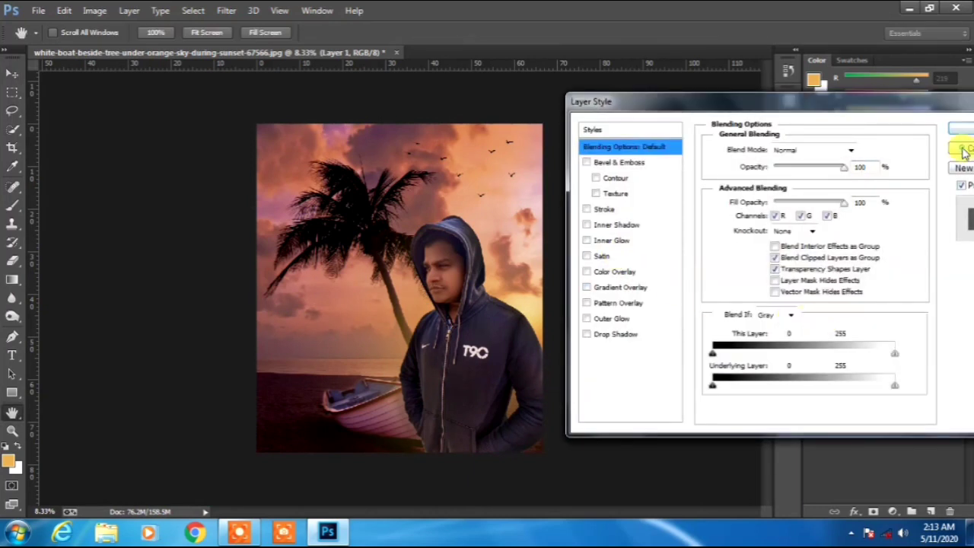
{"action": "left_click", "coordinate": [961, 149]}
{"action": "scroll", "coordinate": [465, 270], "scroll_direction": "up", "scroll_amount": 3}
{"action": "scroll", "coordinate": [481, 264], "scroll_direction": "up", "scroll_amount": 1}
{"action": "scroll", "coordinate": [491, 212], "scroll_direction": "up", "scroll_amount": 1}
{"action": "left_click", "coordinate": [226, 10]}
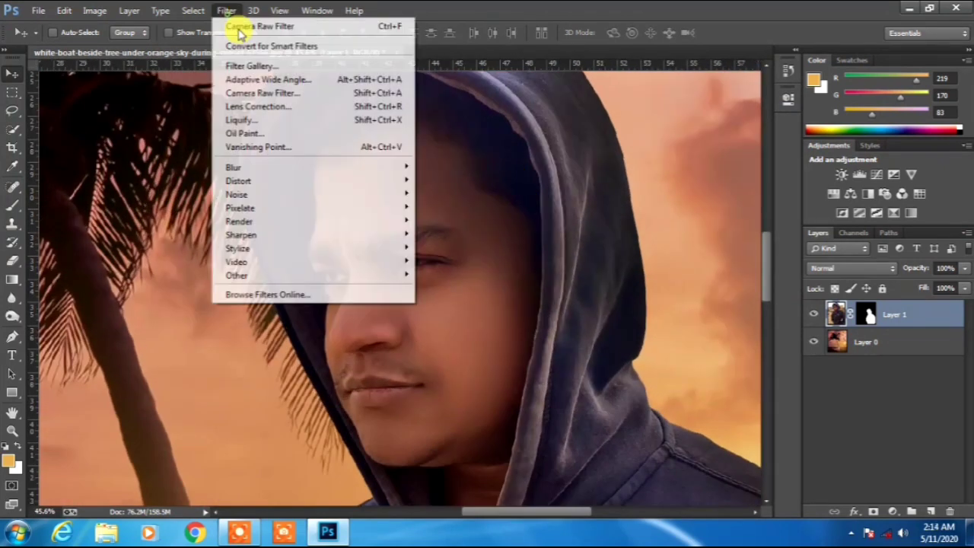
{"action": "left_click", "coordinate": [302, 95]}
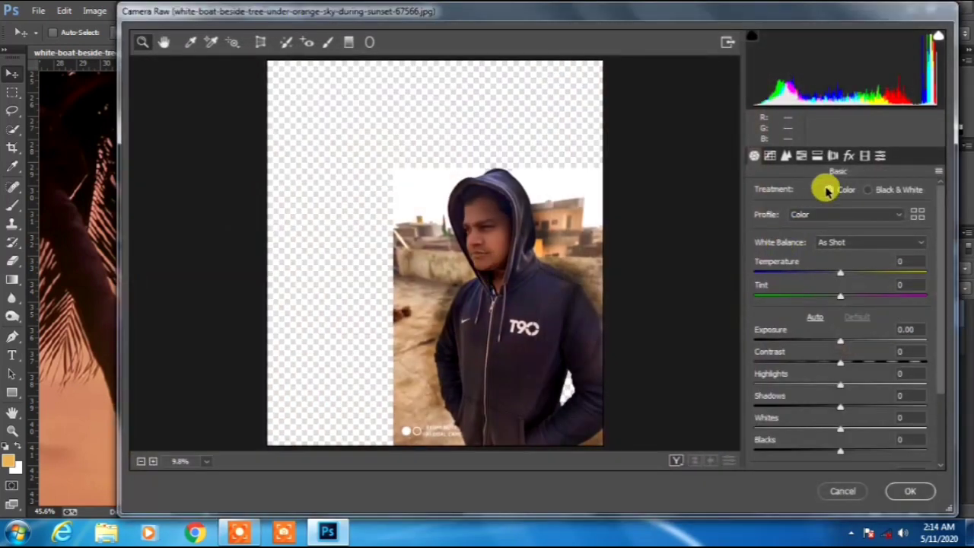
{"action": "left_click", "coordinate": [787, 156]}
{"action": "left_click", "coordinate": [801, 157]}
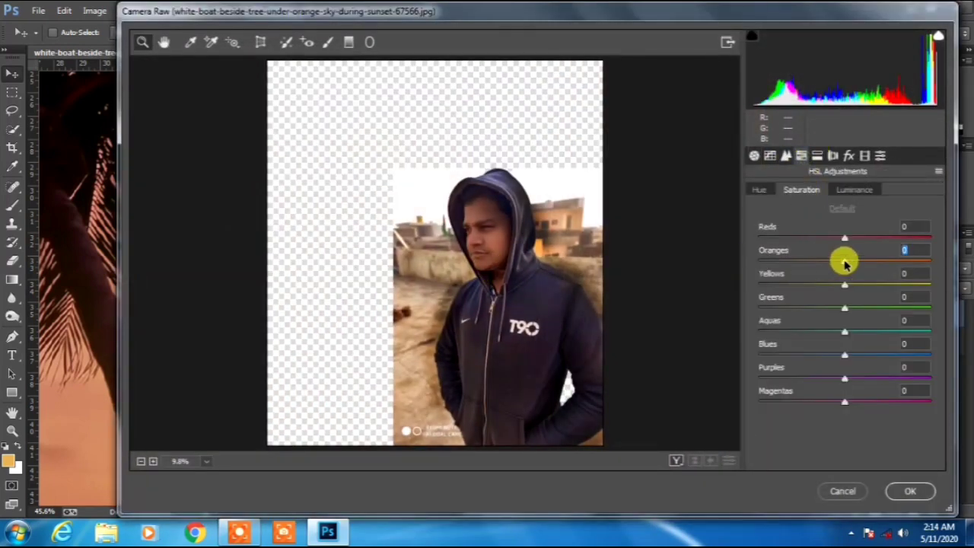
{"action": "left_click_drag", "start_coordinate": [834, 263], "coordinate": [876, 258]}
{"action": "left_click", "coordinate": [860, 192]}
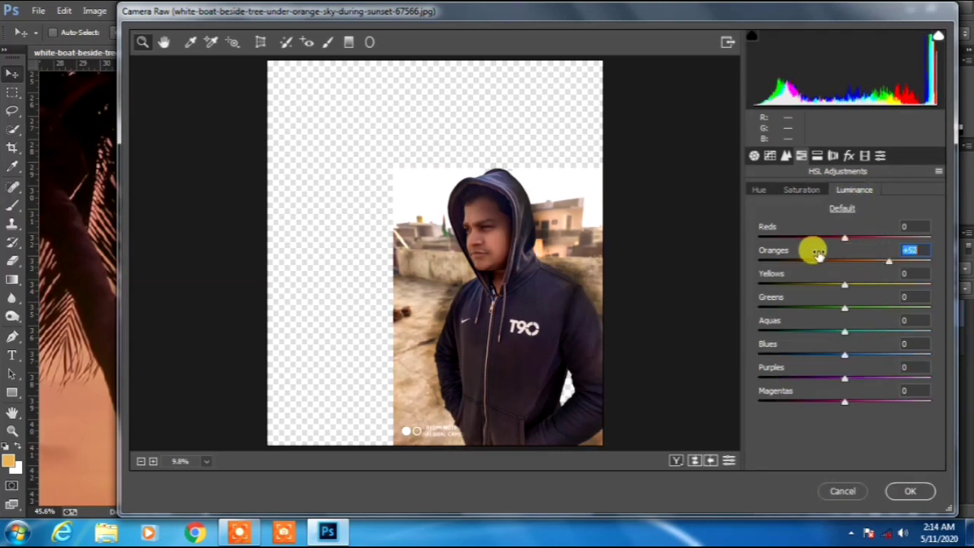
Step: Set the purples hue to +41 and apply the Camera Raw Filter to Layer 1
{"action": "left_click", "coordinate": [753, 190]}
{"action": "left_click_drag", "start_coordinate": [844, 378], "coordinate": [876, 375]}
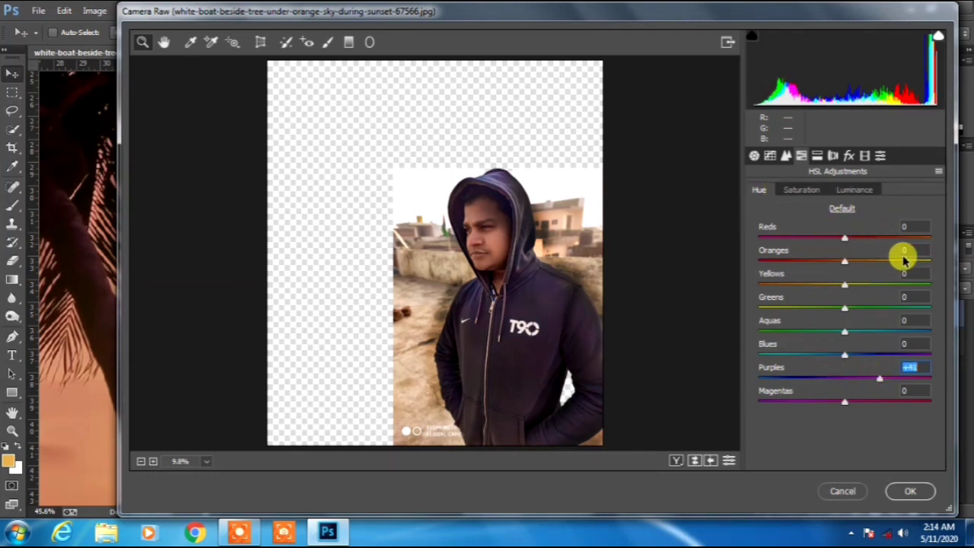
{"action": "left_click", "coordinate": [910, 490]}
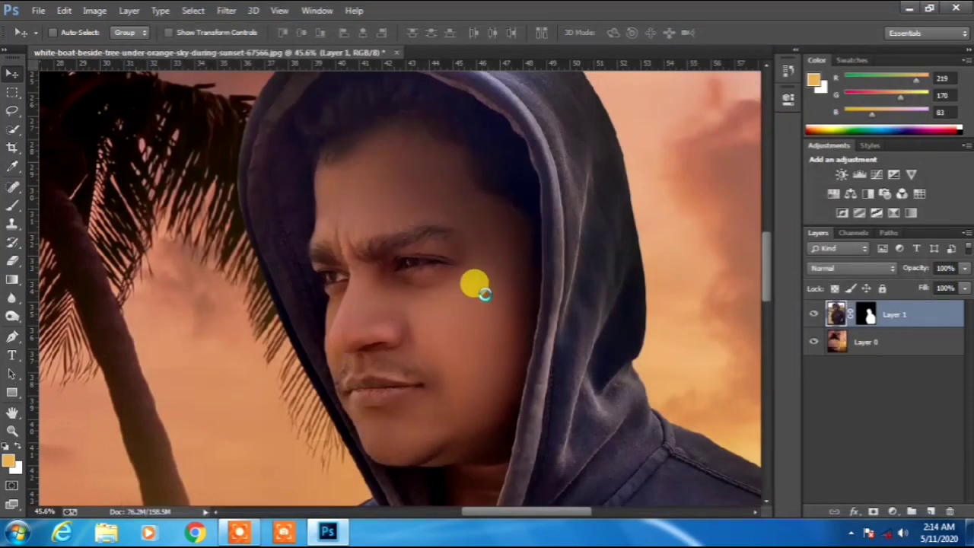
Step: Inspect the hoodie's lower edge beside the boat and set the Burn tool's exposure to 72%
{"action": "scroll", "coordinate": [484, 293], "scroll_direction": "down", "scroll_amount": 5}
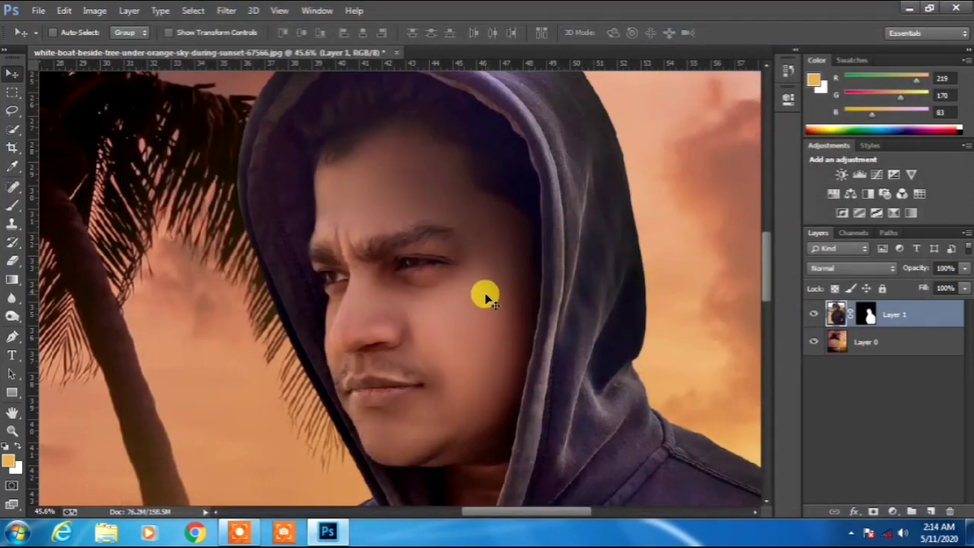
{"action": "scroll", "coordinate": [487, 297], "scroll_direction": "down", "scroll_amount": 1}
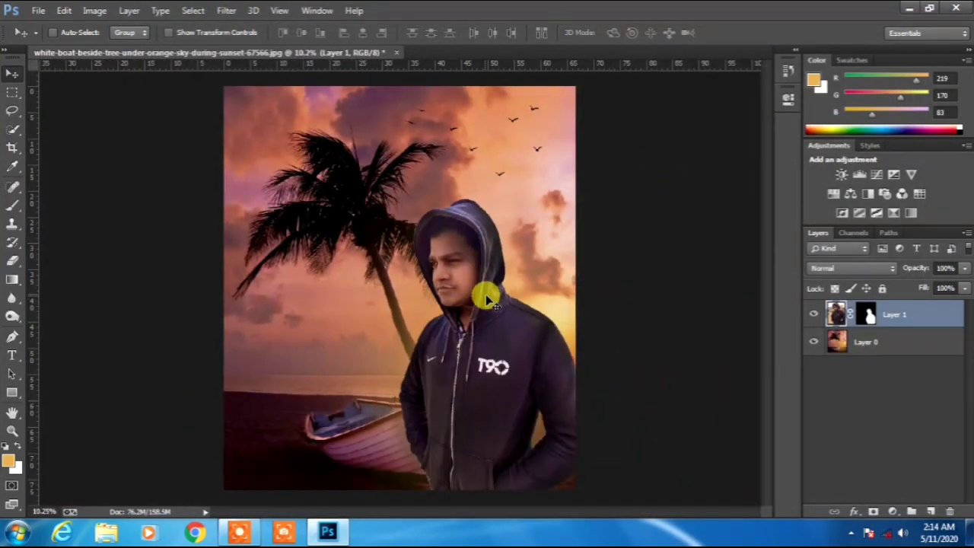
{"action": "scroll", "coordinate": [437, 506], "scroll_direction": "up", "scroll_amount": 5}
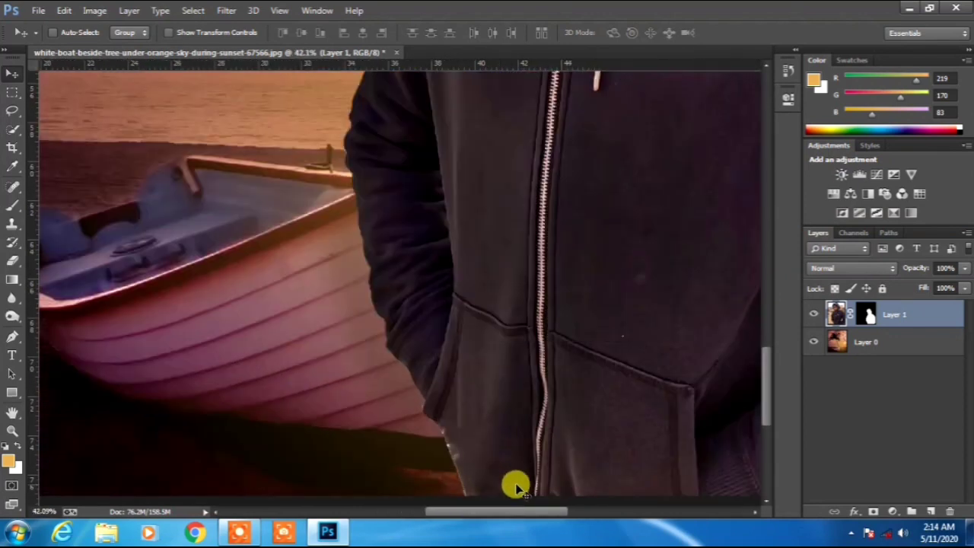
{"action": "scroll", "coordinate": [516, 489], "scroll_direction": "up", "scroll_amount": 2}
{"action": "scroll", "coordinate": [401, 423], "scroll_direction": "down", "scroll_amount": 1}
{"action": "scroll", "coordinate": [454, 506], "scroll_direction": "up", "scroll_amount": 1}
{"action": "left_click", "coordinate": [11, 308]}
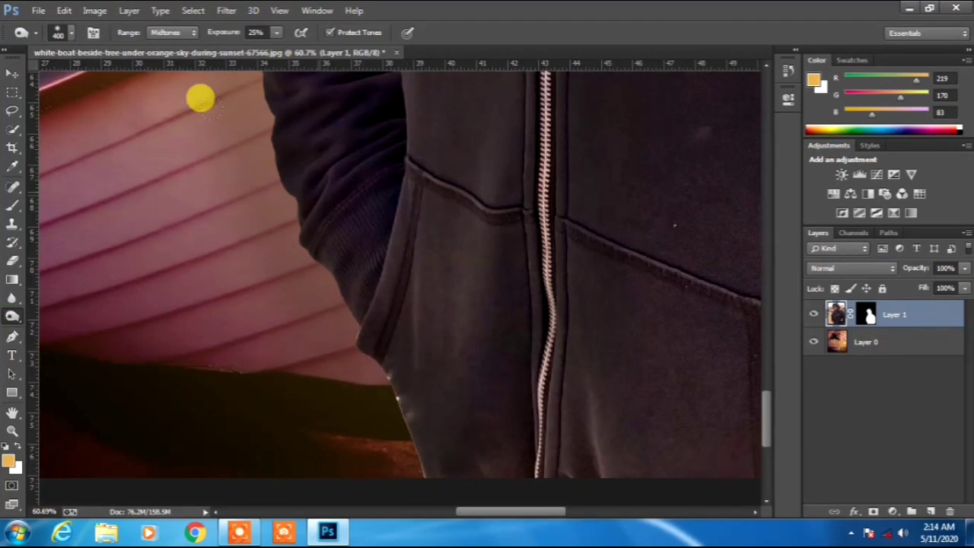
{"action": "left_click", "coordinate": [276, 33]}
{"action": "left_click_drag", "start_coordinate": [276, 48], "coordinate": [312, 54]}
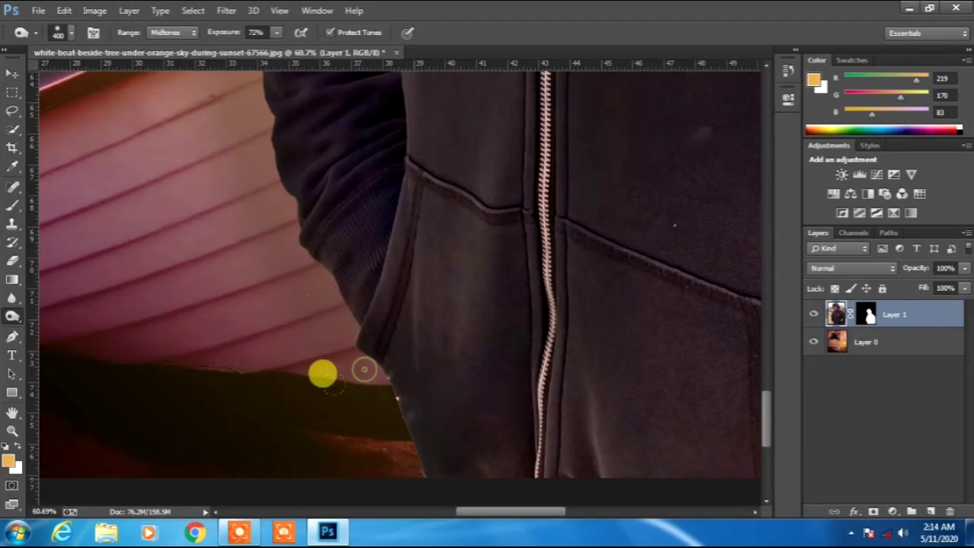
{"action": "scroll", "coordinate": [343, 401], "scroll_direction": "down", "scroll_amount": 4}
{"action": "scroll", "coordinate": [344, 403], "scroll_direction": "down", "scroll_amount": 4}
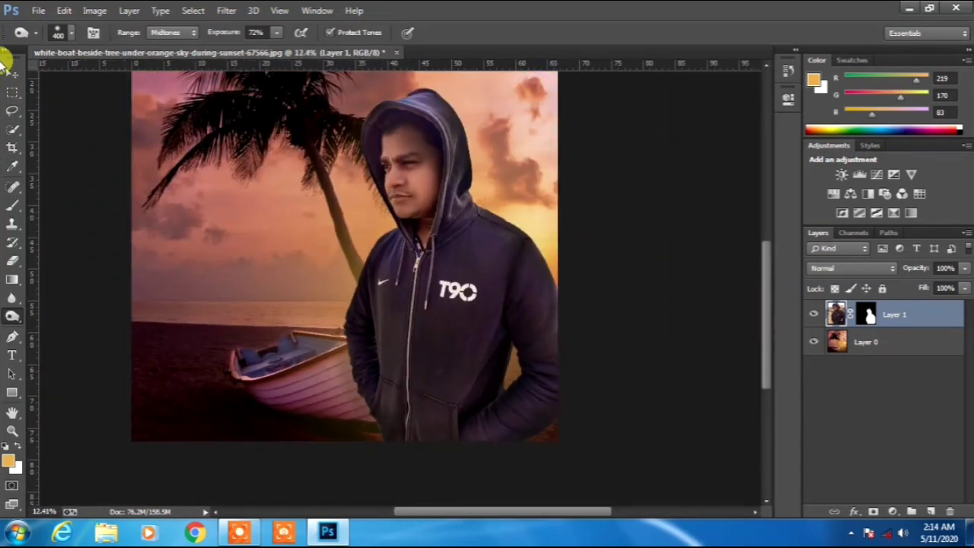
Step: Switch to the Move tool and hide and reshow Layer 0 to check the background
{"action": "left_click", "coordinate": [11, 73]}
{"action": "scroll", "coordinate": [266, 156], "scroll_direction": "down", "scroll_amount": 2}
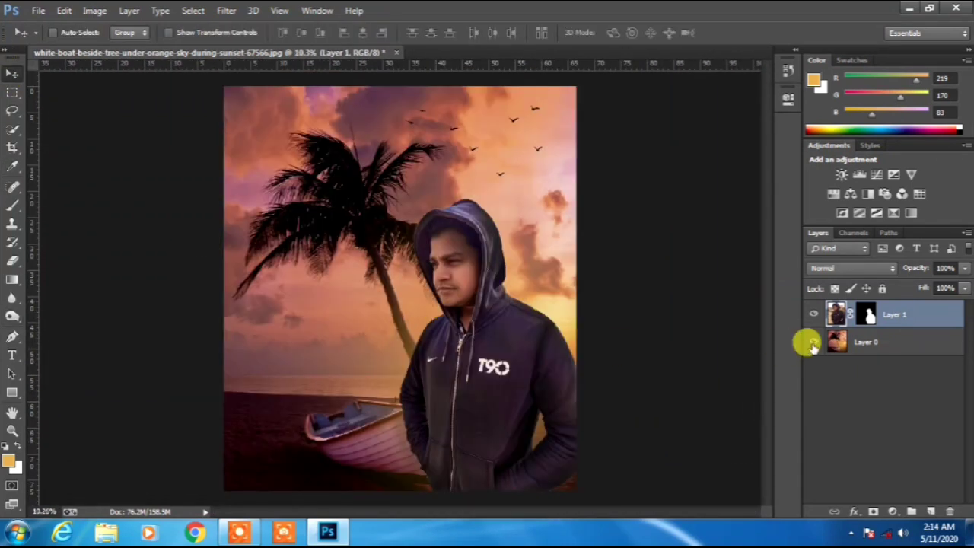
{"action": "left_click", "coordinate": [813, 342]}
{"action": "left_click", "coordinate": [813, 341]}
Step: Apply a Camera Raw post-crop vignette with an amount of -23 to Layer 0
{"action": "left_click", "coordinate": [844, 342]}
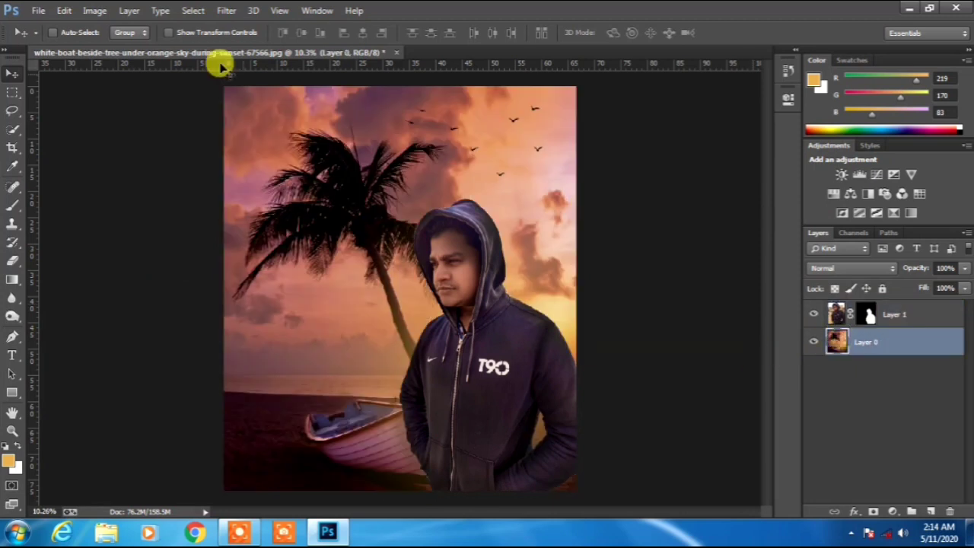
{"action": "left_click", "coordinate": [228, 12]}
{"action": "left_click", "coordinate": [274, 95]}
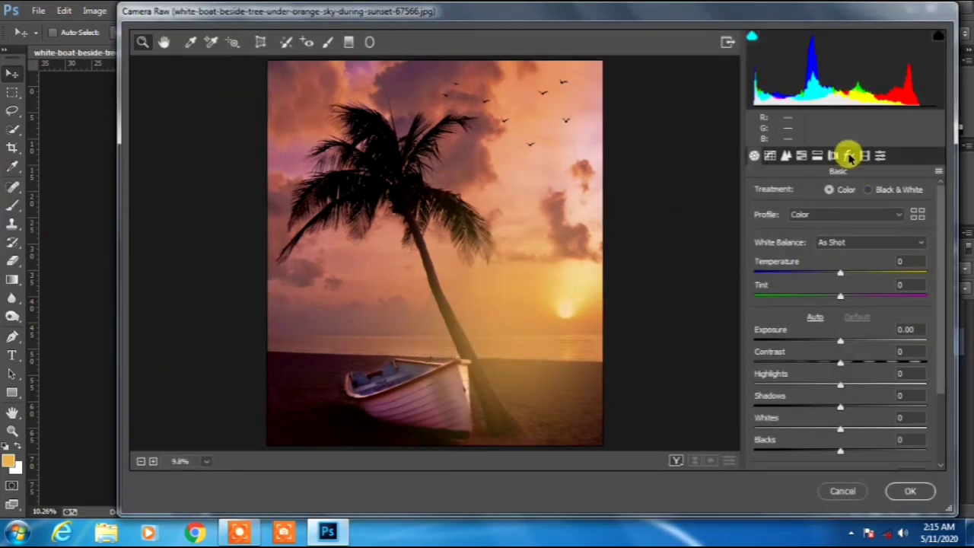
{"action": "left_click", "coordinate": [846, 155]}
{"action": "left_click_drag", "start_coordinate": [843, 340], "coordinate": [824, 341]}
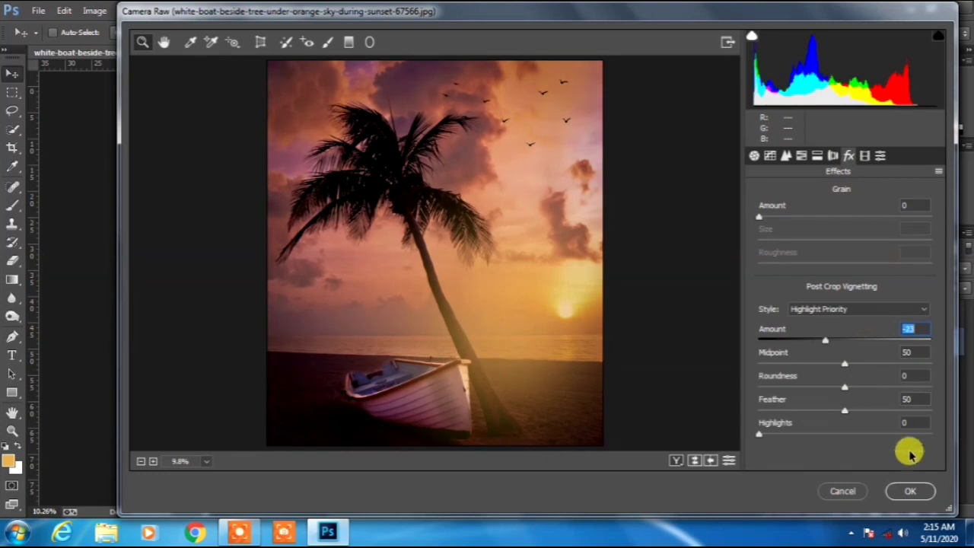
{"action": "left_click", "coordinate": [902, 491]}
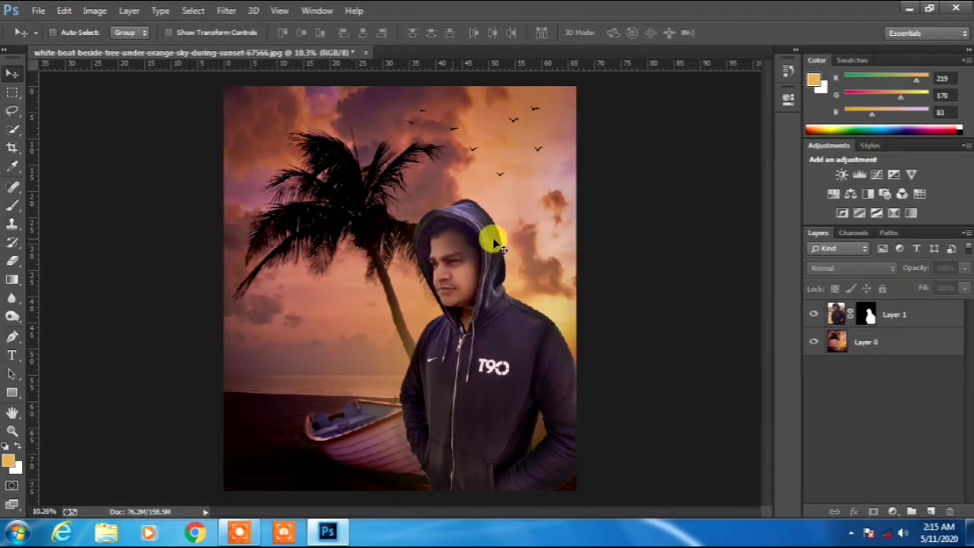
Step: Select Layer 1 and set up the Dodge tool with a 400 px brush for the man's face
{"action": "scroll", "coordinate": [515, 235], "scroll_direction": "up", "scroll_amount": 2}
{"action": "scroll", "coordinate": [460, 270], "scroll_direction": "up", "scroll_amount": 4}
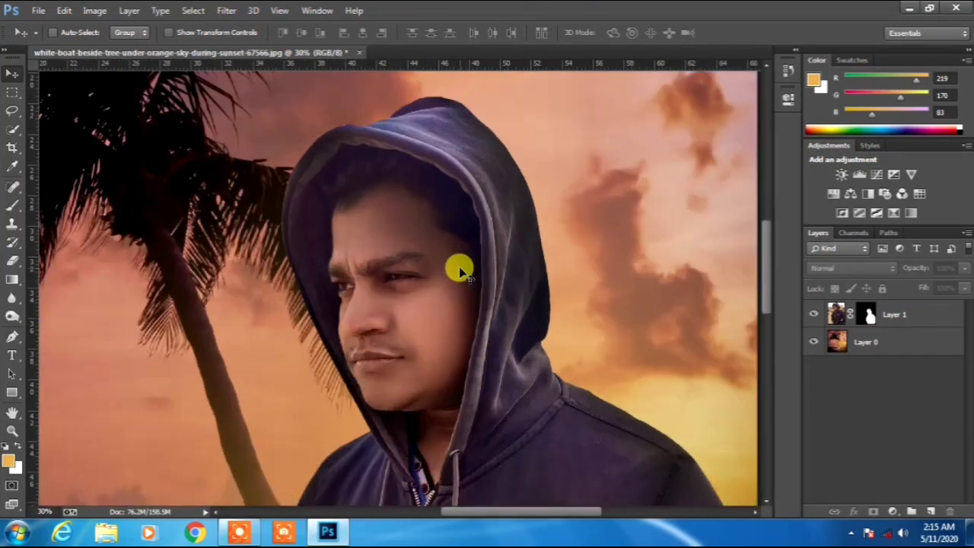
{"action": "scroll", "coordinate": [383, 203], "scroll_direction": "up", "scroll_amount": 1}
{"action": "left_click", "coordinate": [825, 314]}
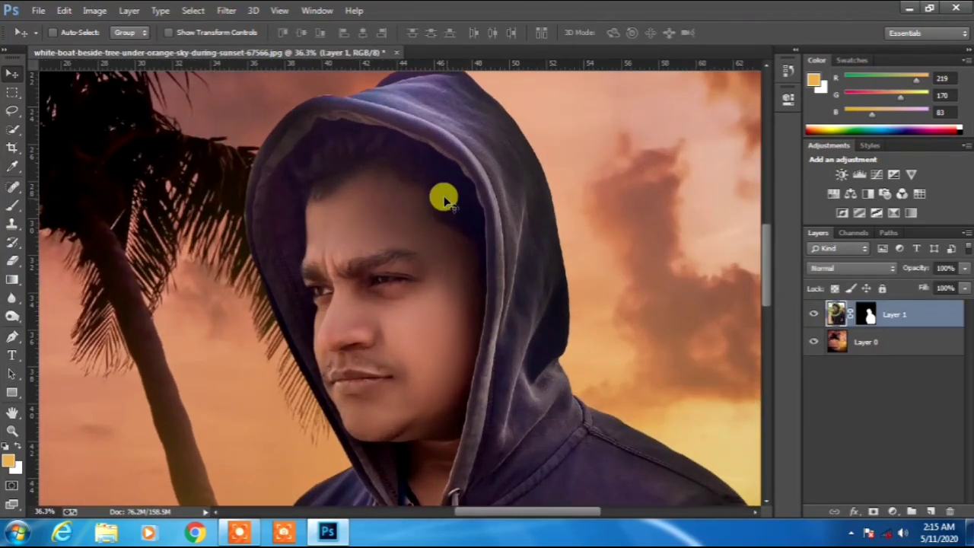
{"action": "scroll", "coordinate": [474, 208], "scroll_direction": "up", "scroll_amount": 2}
{"action": "right_click", "coordinate": [12, 314]}
{"action": "left_click", "coordinate": [56, 313]}
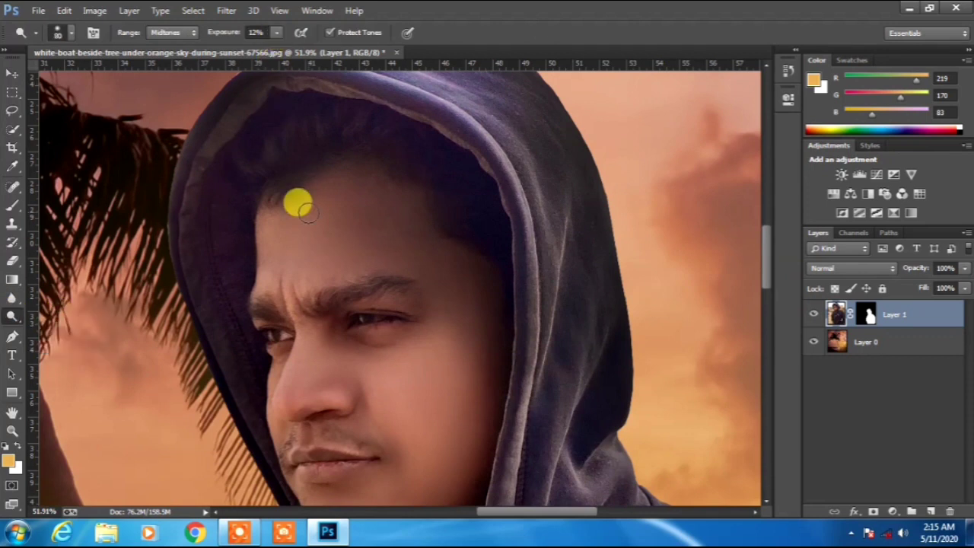
{"action": "key", "text": "bracketright"}
{"action": "key", "text": "bracketright"}
{"action": "key", "text": "bracketright"}
{"action": "key", "text": "bracketright"}
{"action": "key", "text": "bracketright"}
{"action": "key", "text": "bracketright"}
Step: Lighten the man's face on Layer 1 with Dodge dabs on the forehead, cheek and lower face
{"action": "left_click", "coordinate": [348, 218]}
{"action": "left_click", "coordinate": [453, 281]}
{"action": "scroll", "coordinate": [368, 333], "scroll_direction": "down", "scroll_amount": 3}
{"action": "left_click", "coordinate": [366, 446]}
{"action": "scroll", "coordinate": [419, 315], "scroll_direction": "down", "scroll_amount": 3}
{"action": "left_click", "coordinate": [422, 314]}
{"action": "left_click", "coordinate": [64, 10]}
{"action": "left_click", "coordinate": [122, 38]}
Step: Examine the dodged face and the hoodie up close and in the full composite
{"action": "scroll", "coordinate": [320, 115], "scroll_direction": "down", "scroll_amount": 5}
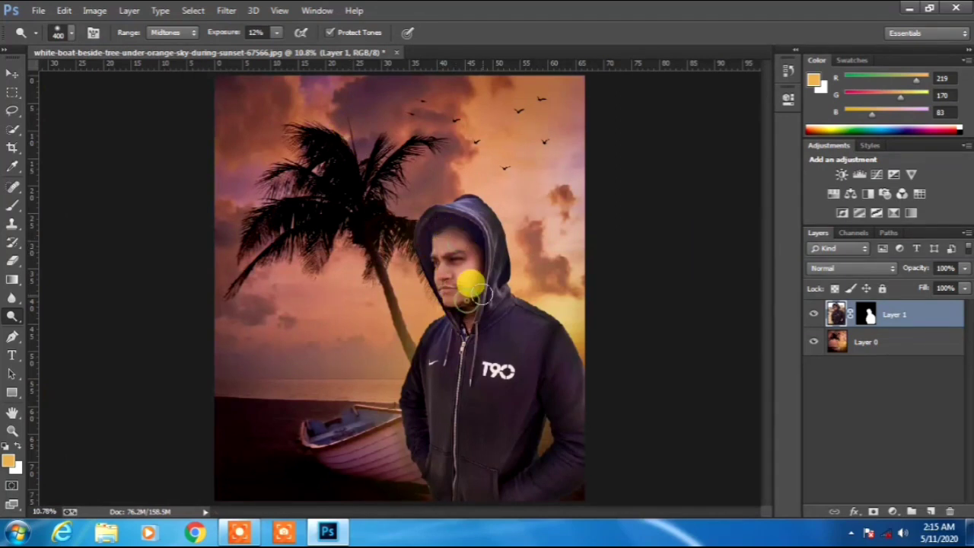
{"action": "scroll", "coordinate": [466, 308], "scroll_direction": "down", "scroll_amount": 1}
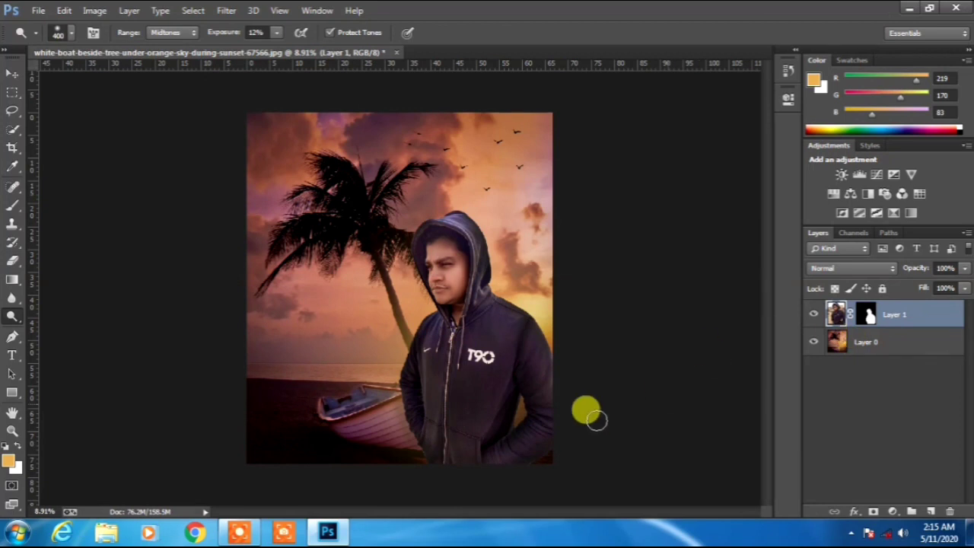
{"action": "scroll", "coordinate": [472, 404], "scroll_direction": "up", "scroll_amount": 4}
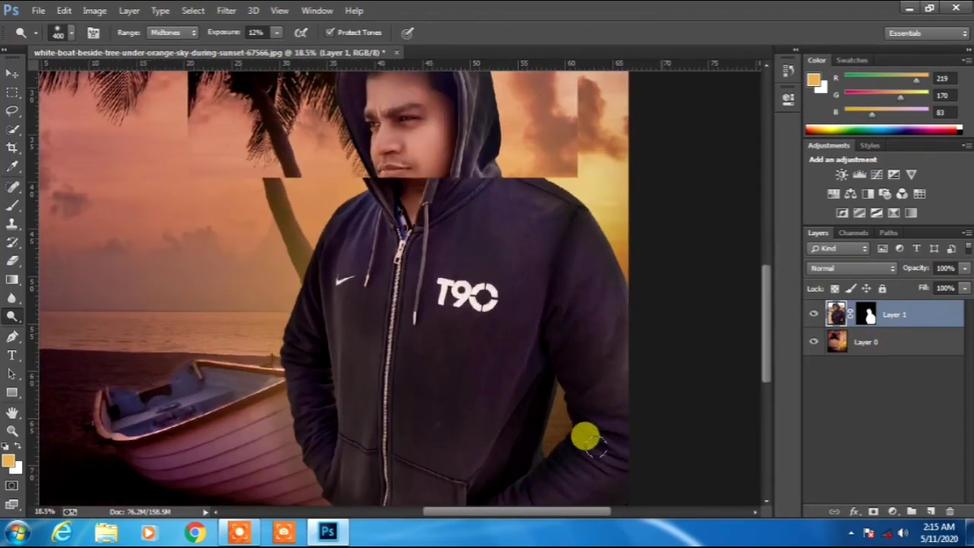
{"action": "scroll", "coordinate": [592, 443], "scroll_direction": "down", "scroll_amount": 3}
{"action": "right_click", "coordinate": [595, 445]}
{"action": "left_click", "coordinate": [679, 288]}
{"action": "scroll", "coordinate": [685, 283], "scroll_direction": "down", "scroll_amount": 1}
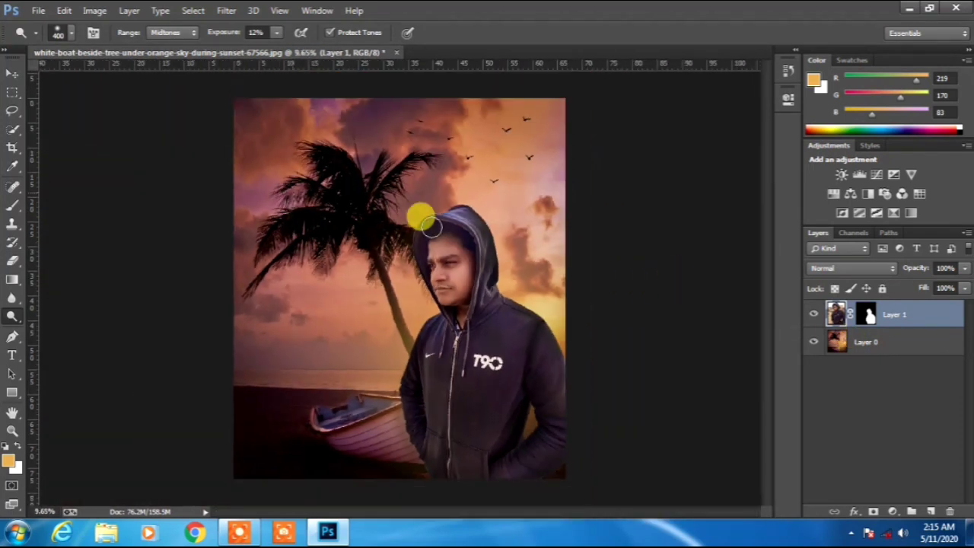
Step: Apply the Camera Raw Filter to Layer 1 with Shadows at -13 and Blacks at -6
{"action": "left_click", "coordinate": [226, 10]}
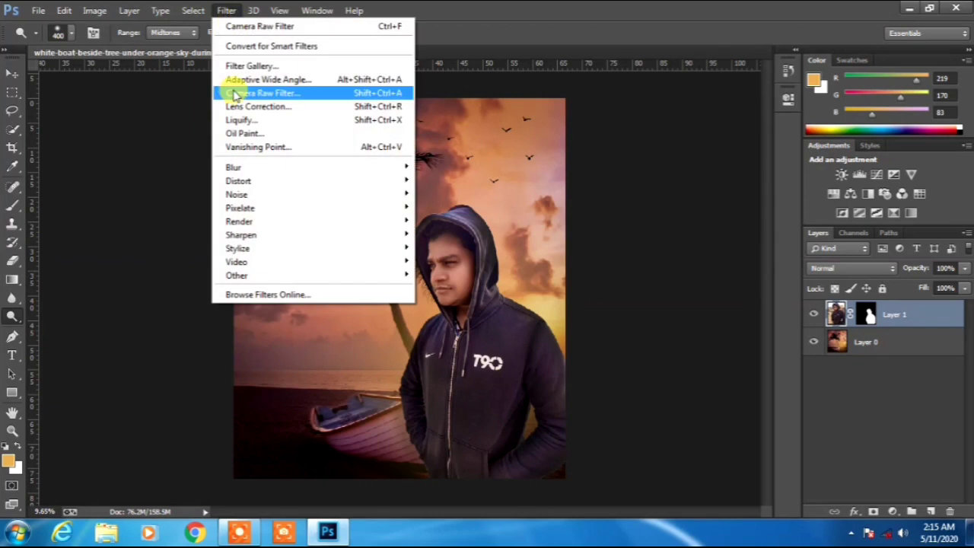
{"action": "left_click", "coordinate": [235, 94]}
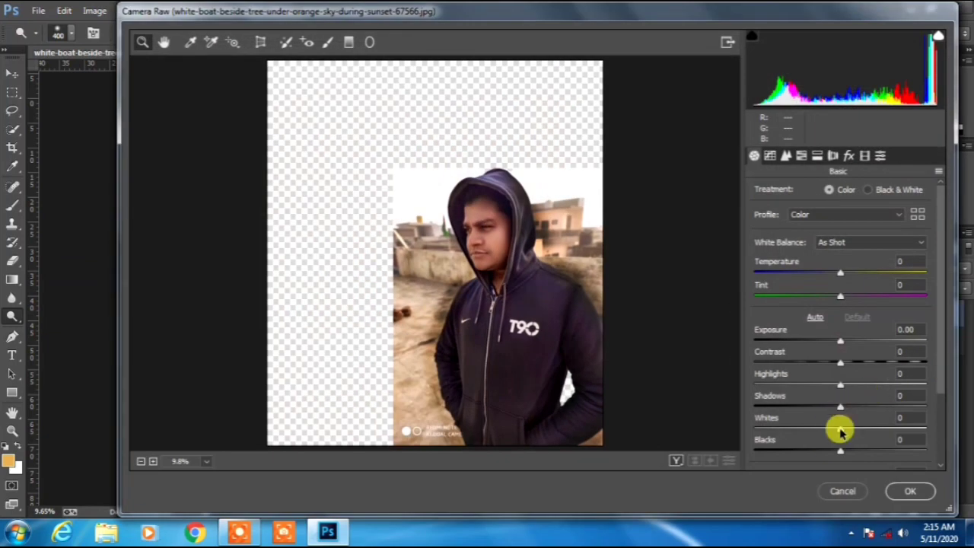
{"action": "mouse_move", "coordinate": [833, 450]}
{"action": "left_mouse_down"}
{"action": "mouse_move", "coordinate": [814, 447]}
{"action": "mouse_move", "coordinate": [830, 447]}
{"action": "left_mouse_up"}
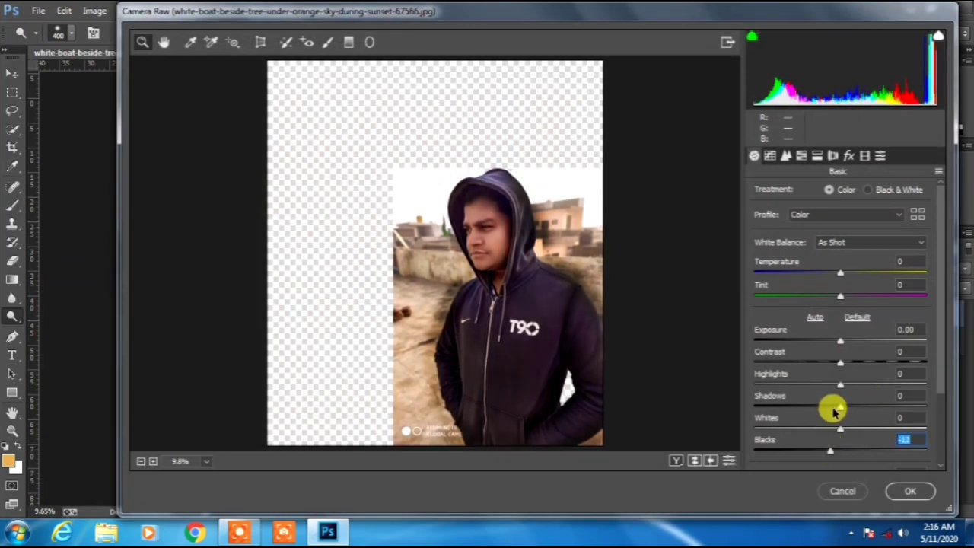
{"action": "scroll", "coordinate": [825, 403], "scroll_direction": "down", "scroll_amount": 3}
{"action": "left_click_drag", "start_coordinate": [845, 389], "coordinate": [850, 389]}
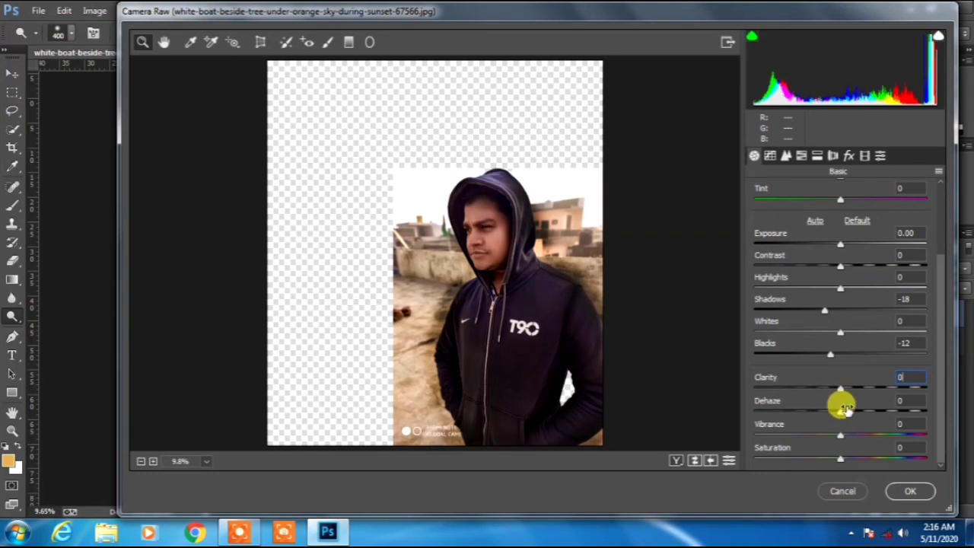
{"action": "left_click_drag", "start_coordinate": [830, 354], "coordinate": [834, 353]}
{"action": "left_click_drag", "start_coordinate": [829, 303], "coordinate": [836, 305]}
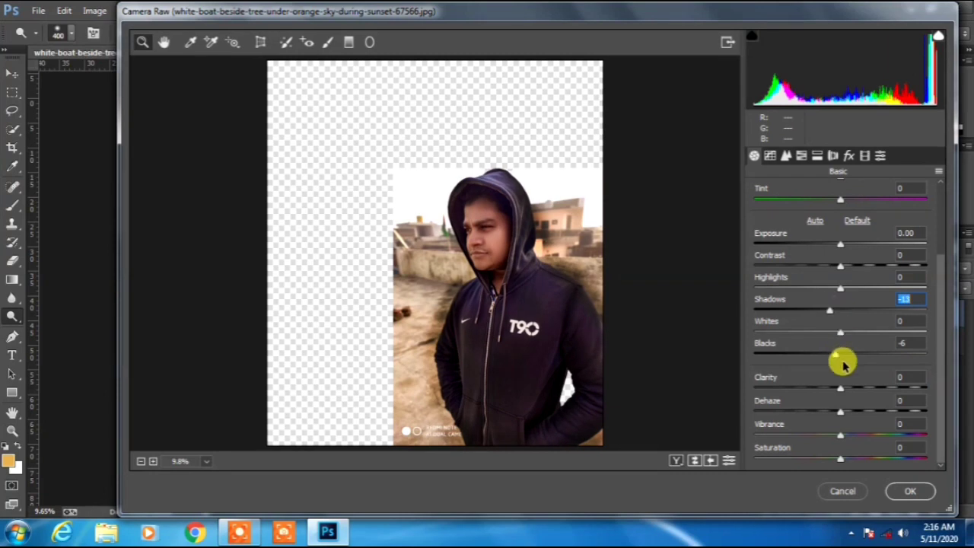
{"action": "left_click", "coordinate": [904, 491]}
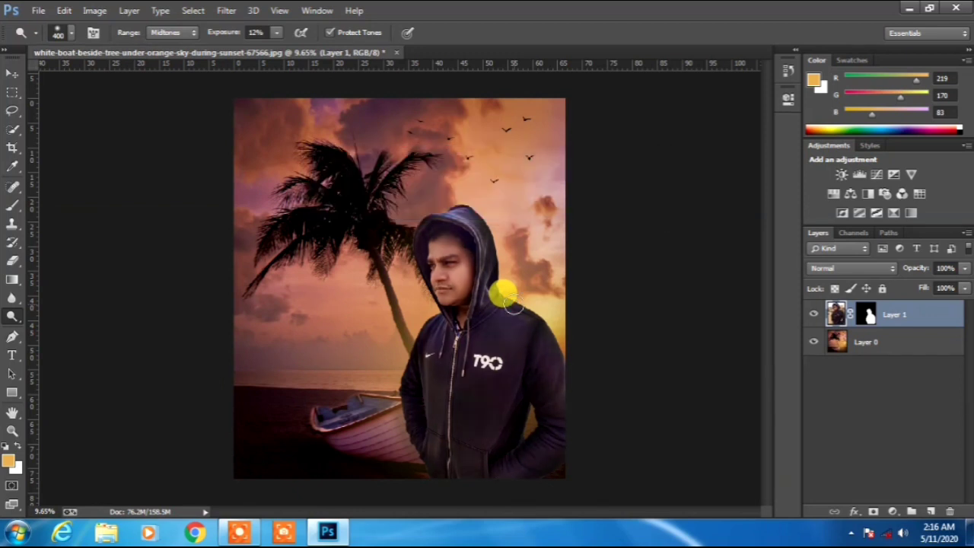
Step: Apply the Camera Raw Filter to the beach background on Layer 0 with Blacks at -23 and Clarity at +34
{"action": "scroll", "coordinate": [503, 303], "scroll_direction": "up", "scroll_amount": 5}
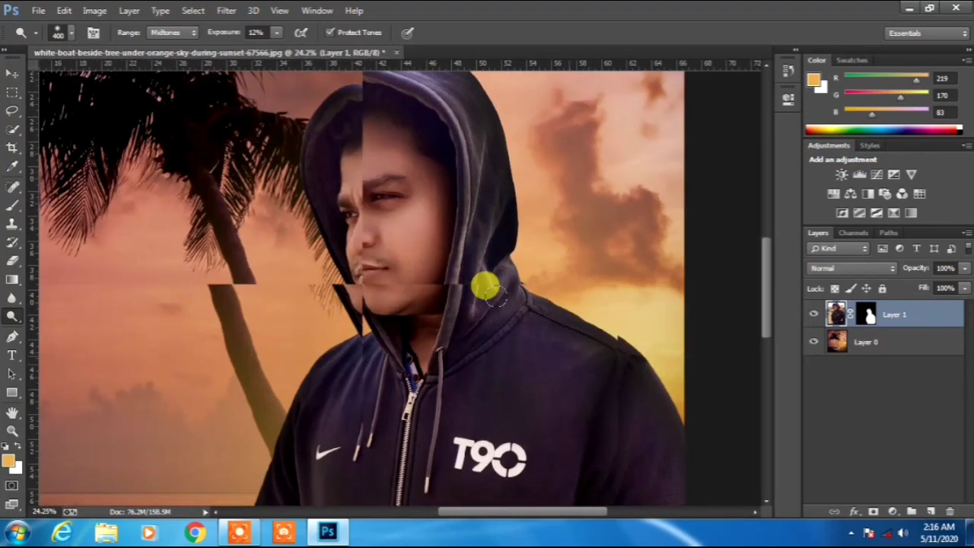
{"action": "scroll", "coordinate": [498, 298], "scroll_direction": "down", "scroll_amount": 5}
{"action": "left_click", "coordinate": [839, 347]}
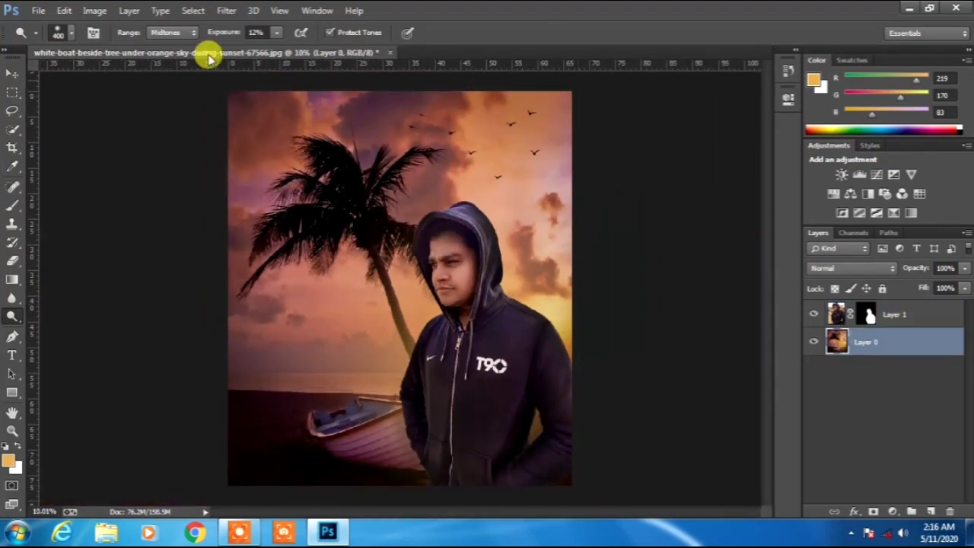
{"action": "left_click", "coordinate": [228, 11]}
{"action": "left_click", "coordinate": [292, 91]}
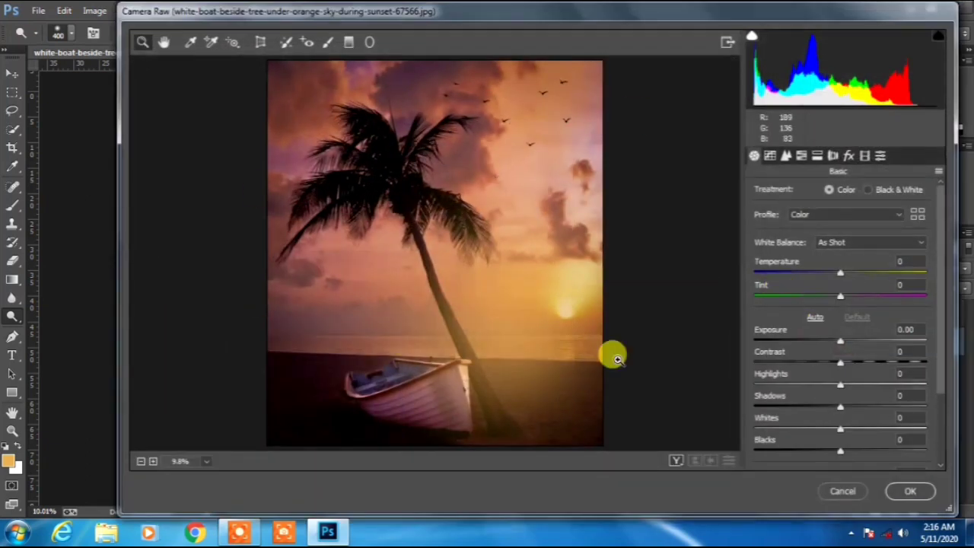
{"action": "scroll", "coordinate": [841, 424], "scroll_direction": "down", "scroll_amount": 3}
{"action": "left_click_drag", "start_coordinate": [847, 408], "coordinate": [818, 386]}
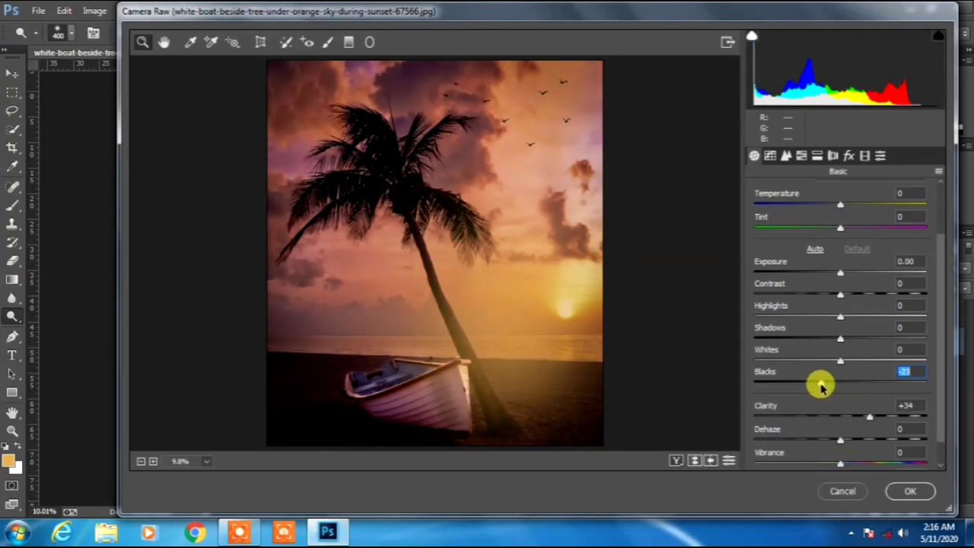
{"action": "left_click", "coordinate": [910, 490]}
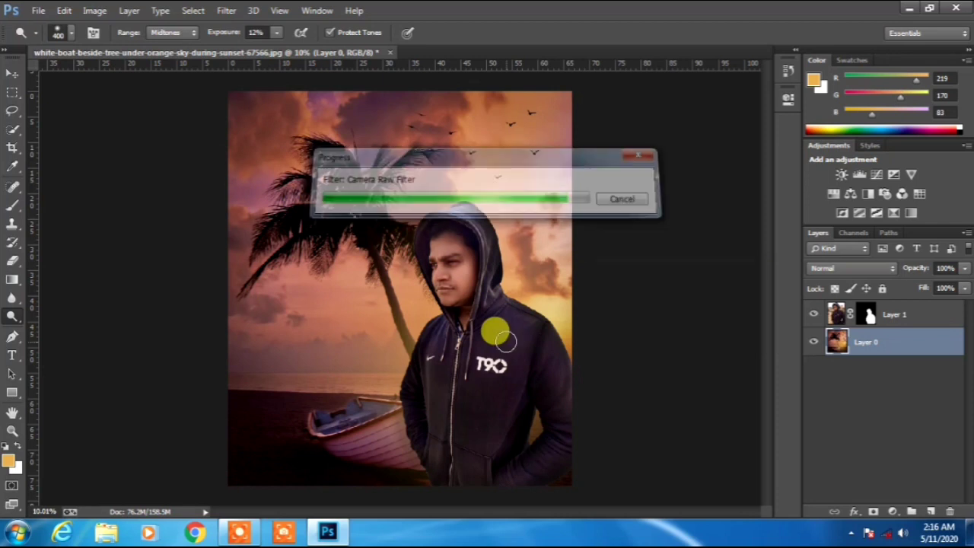
Step: Merge the man's Layer 1 down into the beach background on Layer 0 and check the merged layer by toggling its visibility
{"action": "scroll", "coordinate": [505, 342], "scroll_direction": "up", "scroll_amount": 7}
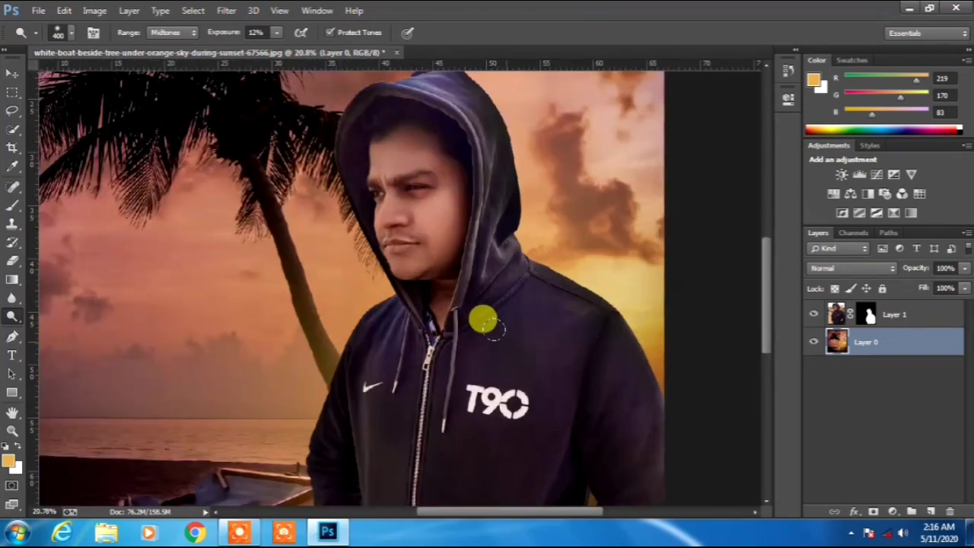
{"action": "scroll", "coordinate": [505, 341], "scroll_direction": "down", "scroll_amount": 8}
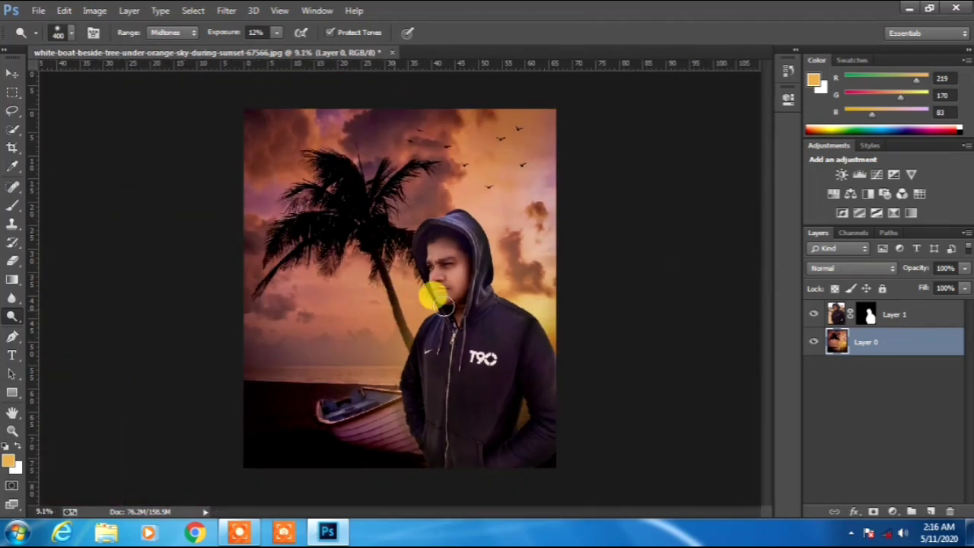
{"action": "right_click", "coordinate": [903, 310]}
{"action": "left_click", "coordinate": [684, 406]}
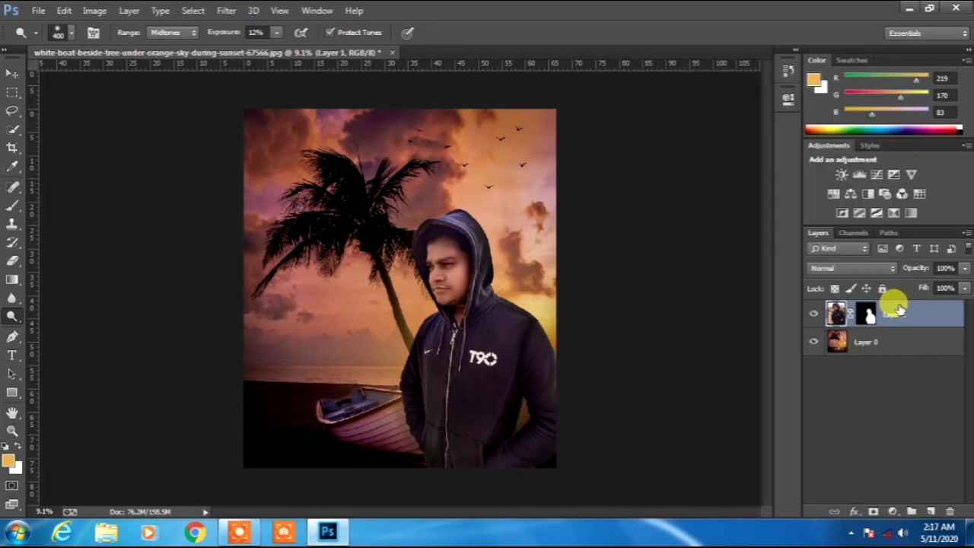
{"action": "left_click", "coordinate": [814, 314]}
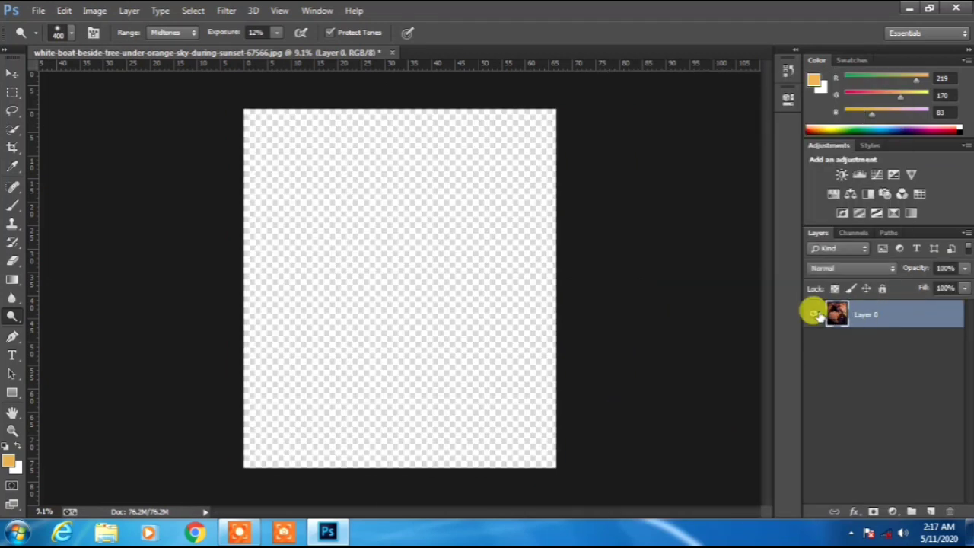
{"action": "left_click", "coordinate": [814, 313]}
{"action": "scroll", "coordinate": [495, 298], "scroll_direction": "up", "scroll_amount": 4}
{"action": "scroll", "coordinate": [424, 200], "scroll_direction": "down", "scroll_amount": 4}
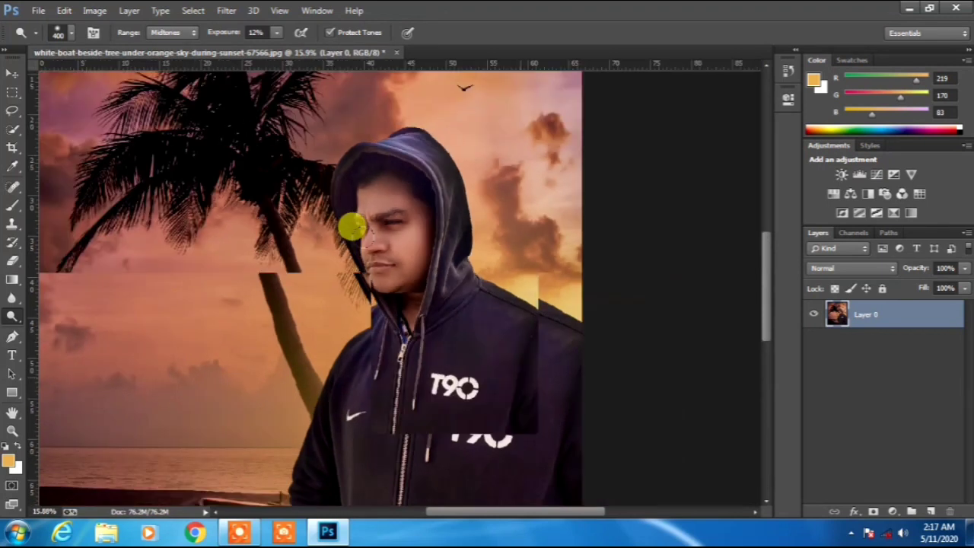
Step: Open the Camera Raw Filter on the merged layer and draw a graduated filter from the image's bottom edge up to the boat
{"action": "left_click", "coordinate": [227, 11]}
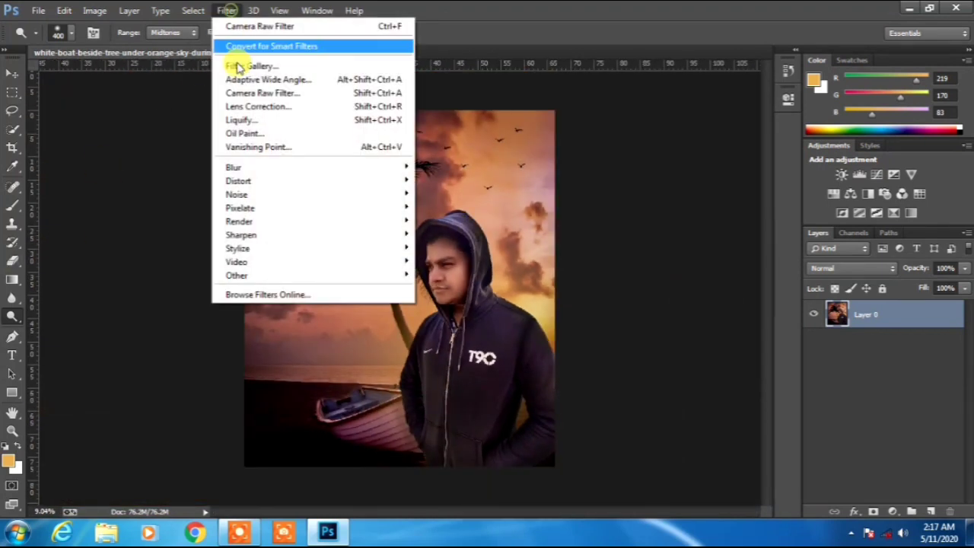
{"action": "left_click", "coordinate": [266, 92]}
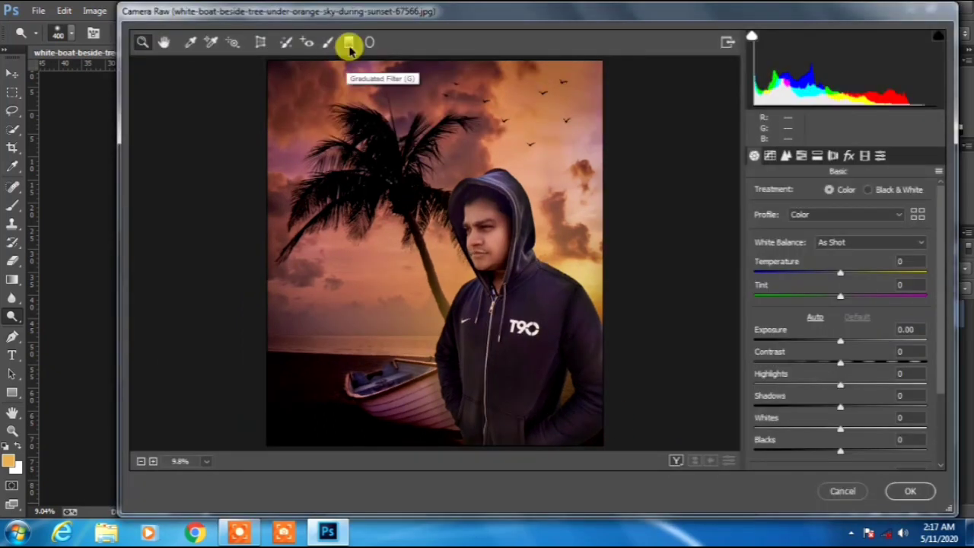
{"action": "left_click", "coordinate": [349, 42]}
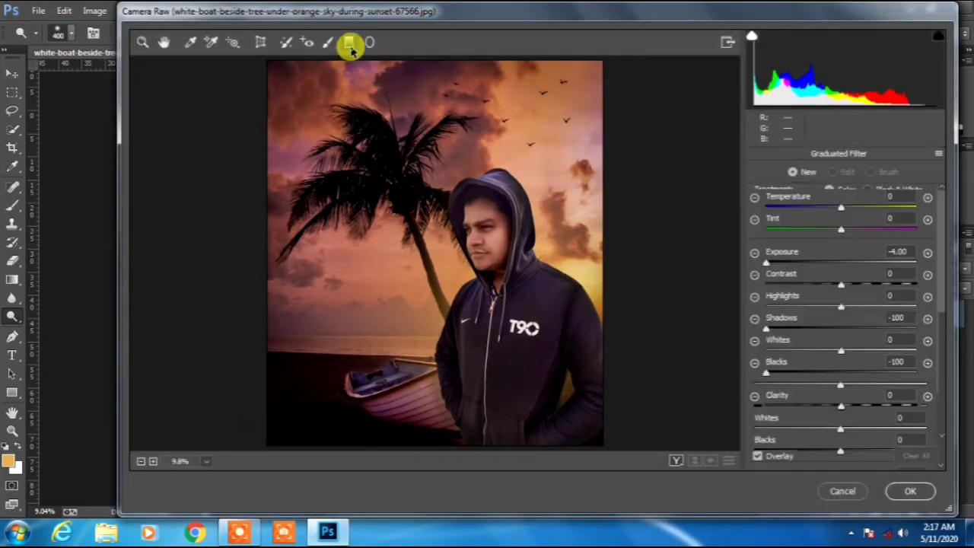
{"action": "left_click_drag", "start_coordinate": [465, 448], "coordinate": [468, 363]}
Step: Reset the graduated filter's Exposure, Shadows and Blacks to 0
{"action": "type", "text": "0"}
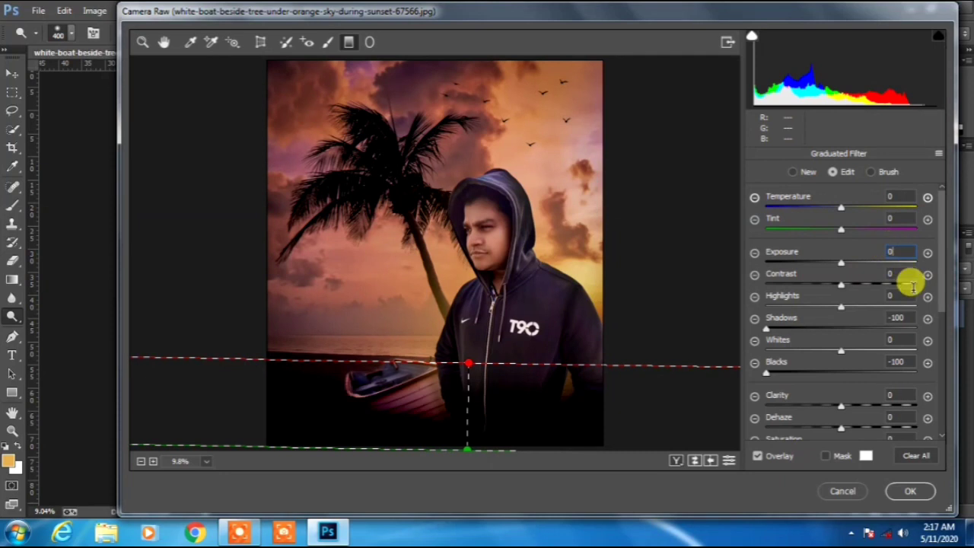
{"action": "double_click", "coordinate": [902, 316]}
{"action": "type", "text": "0"}
{"action": "double_click", "coordinate": [907, 361]}
{"action": "type", "text": "0"}
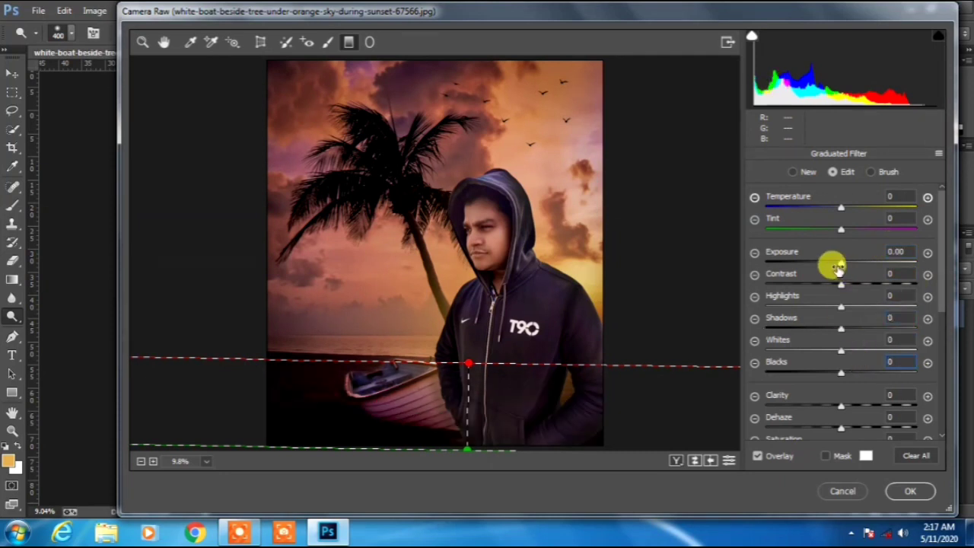
{"action": "type", "text": "0"}
Step: Set the graduated filter's Exposure to -0.70, extend it slightly above the boat and apply the Camera Raw Filter
{"action": "left_click_drag", "start_coordinate": [841, 263], "coordinate": [821, 266]}
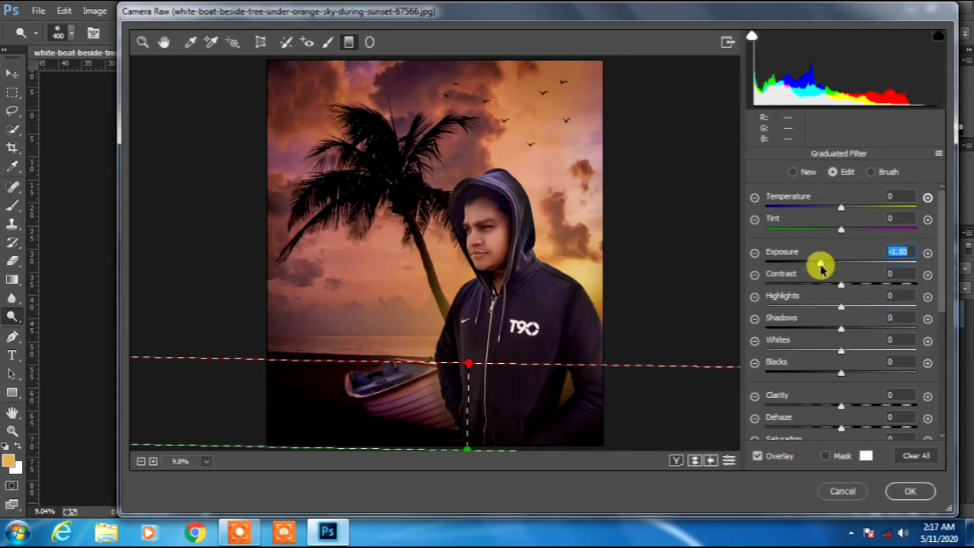
{"action": "left_click_drag", "start_coordinate": [472, 361], "coordinate": [480, 345]}
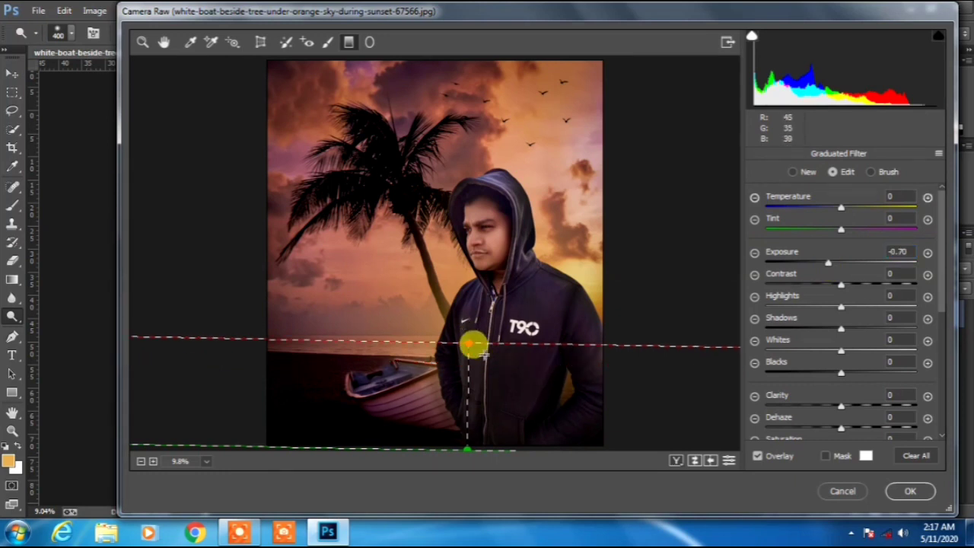
{"action": "left_click", "coordinate": [908, 491]}
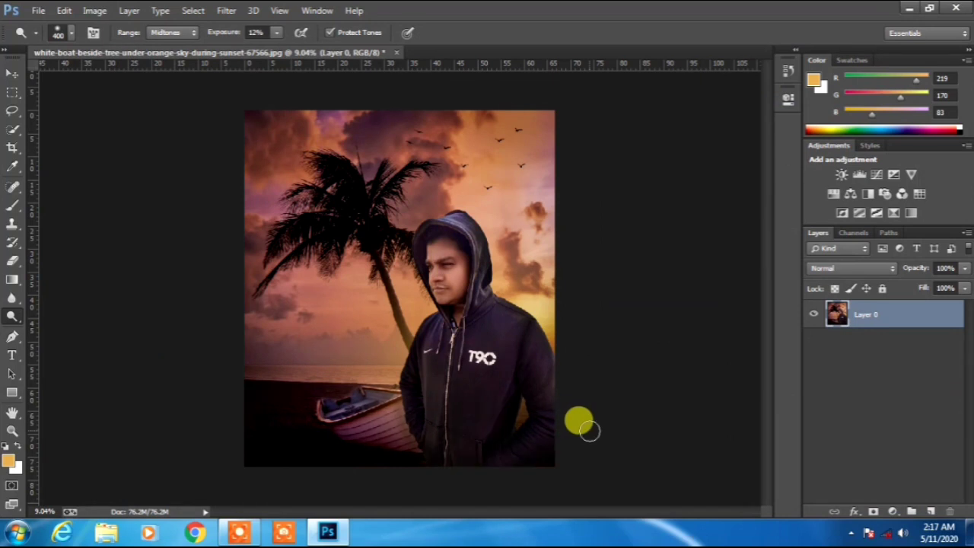
Step: Create a paragraph text box with the Type tool across the hoodie's front, below the T90 logo
{"action": "scroll", "coordinate": [589, 431], "scroll_direction": "down", "scroll_amount": 1}
{"action": "scroll", "coordinate": [439, 243], "scroll_direction": "up", "scroll_amount": 8}
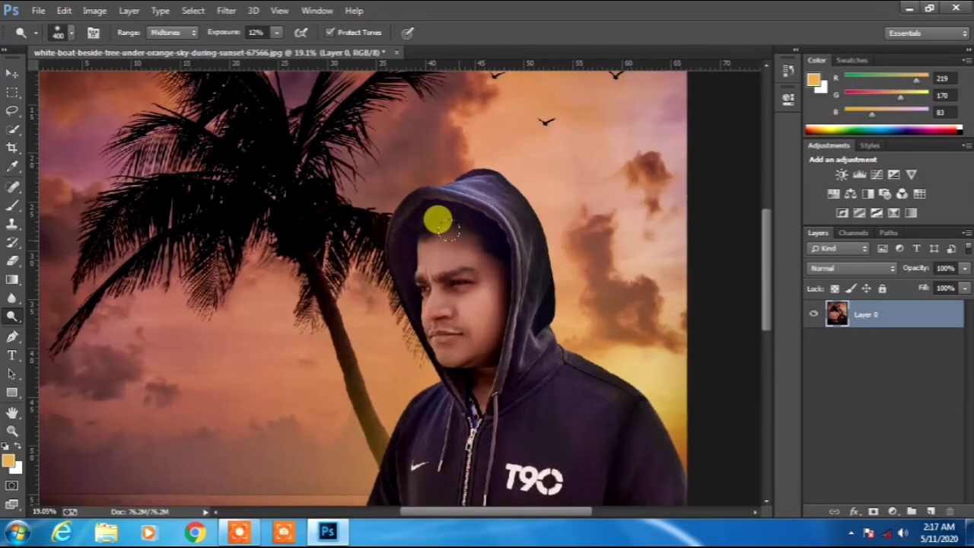
{"action": "scroll", "coordinate": [460, 244], "scroll_direction": "down", "scroll_amount": 7}
{"action": "scroll", "coordinate": [478, 451], "scroll_direction": "up", "scroll_amount": 8}
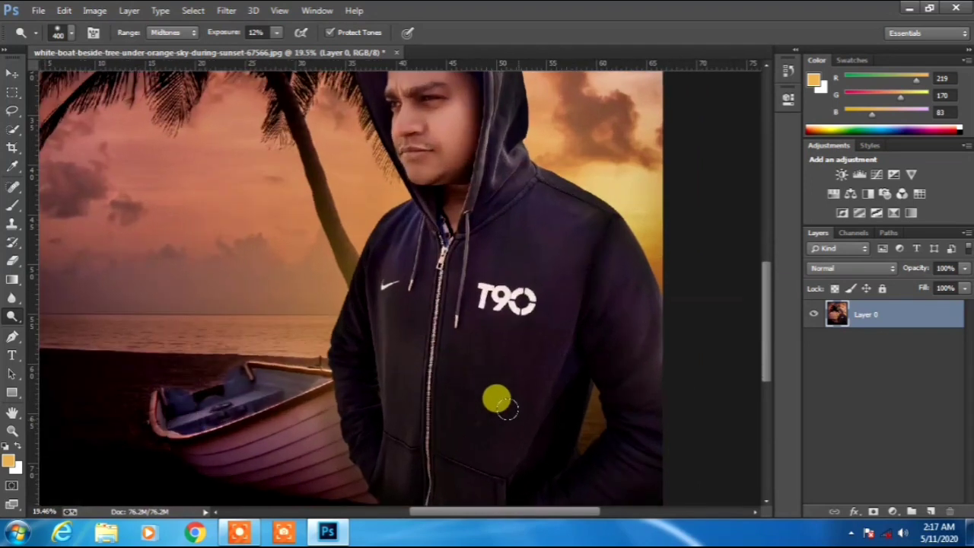
{"action": "scroll", "coordinate": [500, 398], "scroll_direction": "up", "scroll_amount": 3}
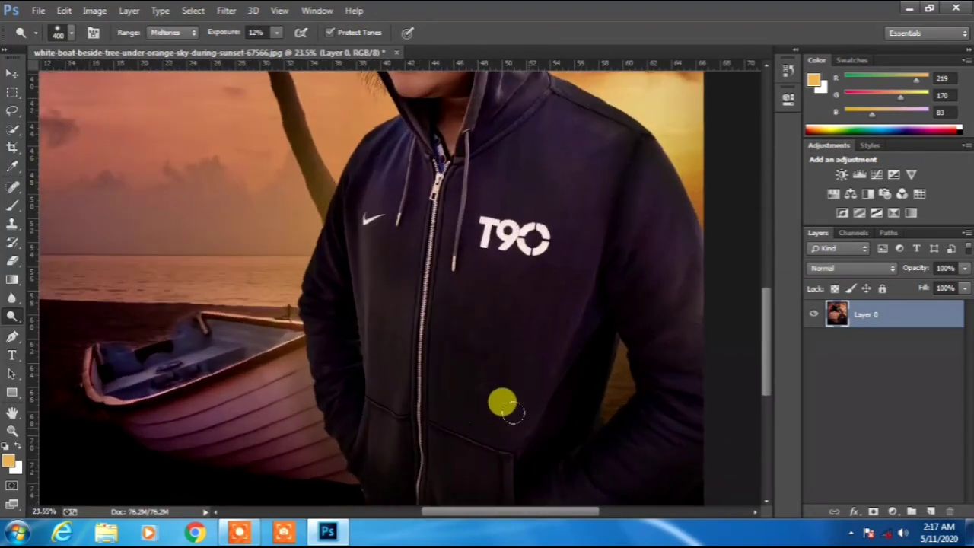
{"action": "scroll", "coordinate": [498, 397], "scroll_direction": "up", "scroll_amount": 3}
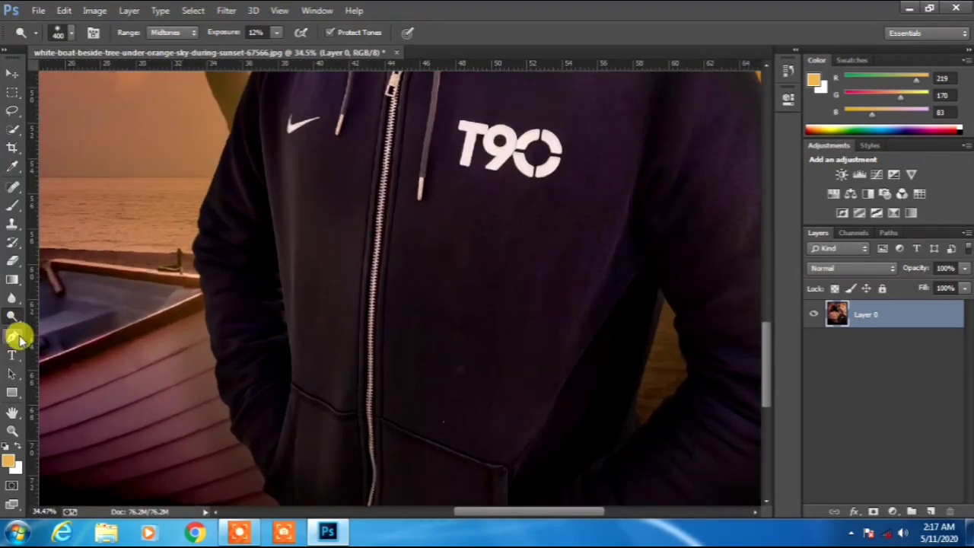
{"action": "left_click", "coordinate": [17, 355]}
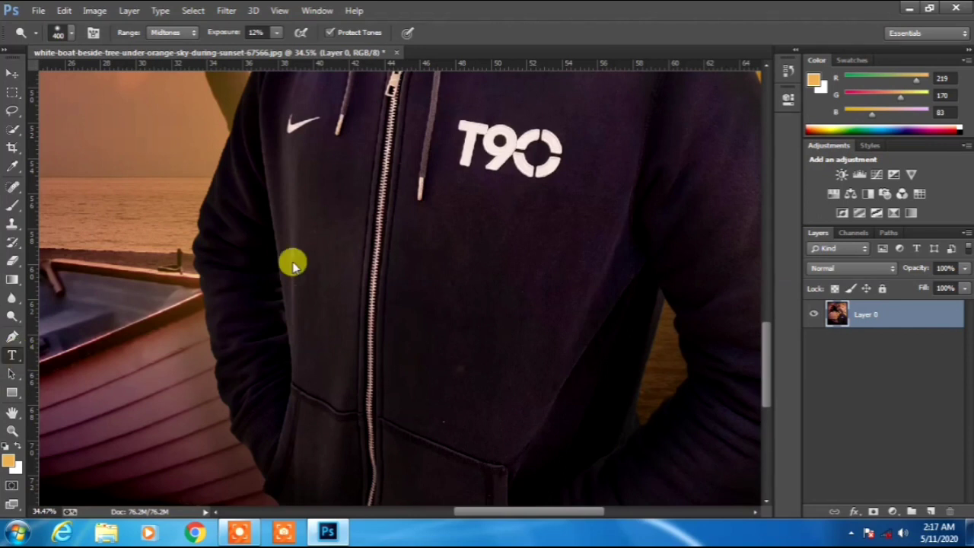
{"action": "left_click_drag", "start_coordinate": [294, 261], "coordinate": [615, 390]}
{"action": "scroll", "coordinate": [460, 335], "scroll_direction": "up", "scroll_amount": 4}
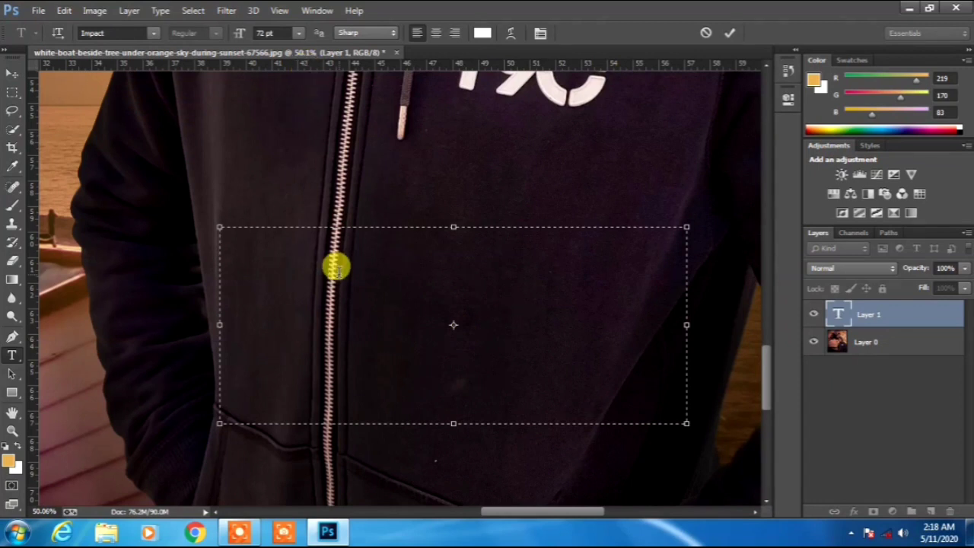
{"action": "scroll", "coordinate": [335, 266], "scroll_direction": "up", "scroll_amount": 2}
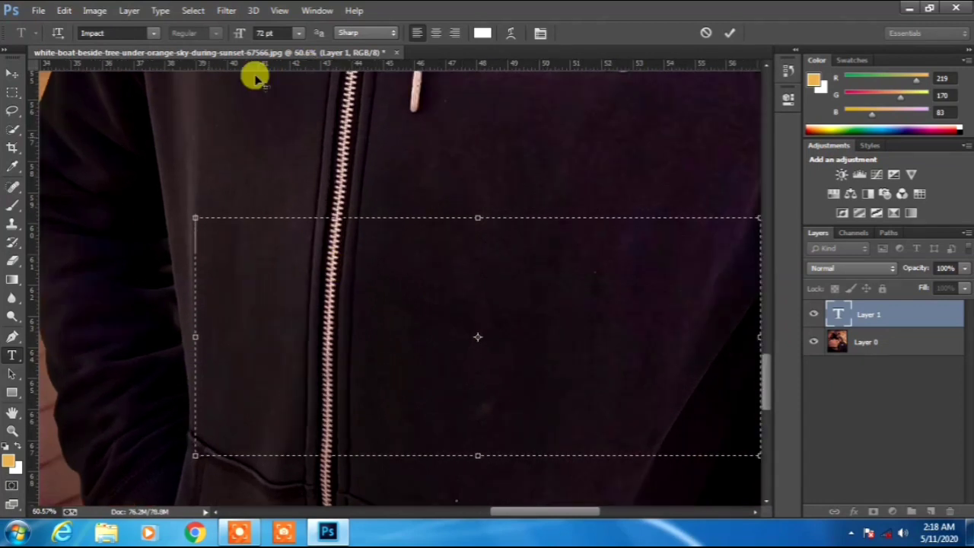
Step: Set the font size to 200 pt and enter the text "NIKE" in the hoodie's text box
{"action": "left_click", "coordinate": [241, 33]}
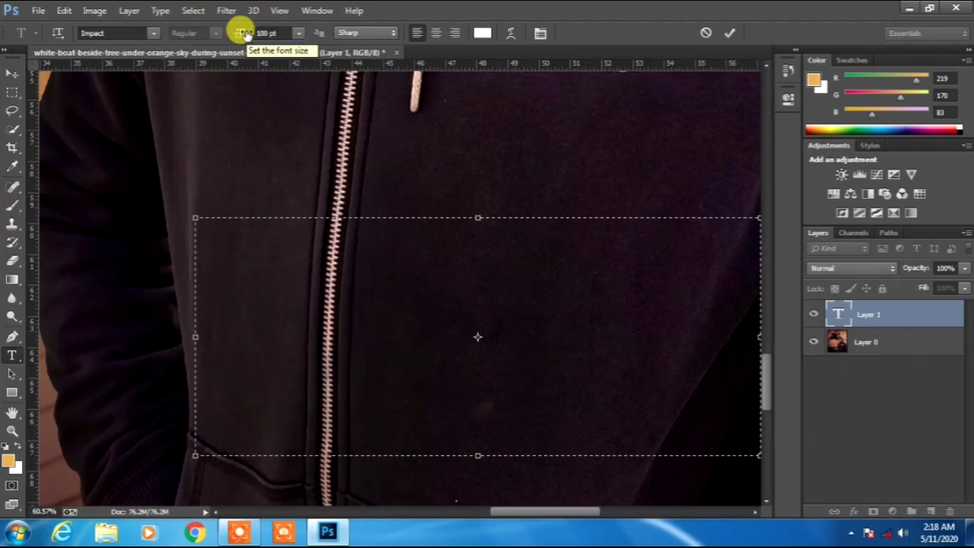
{"action": "left_click_drag", "start_coordinate": [268, 34], "coordinate": [226, 44]}
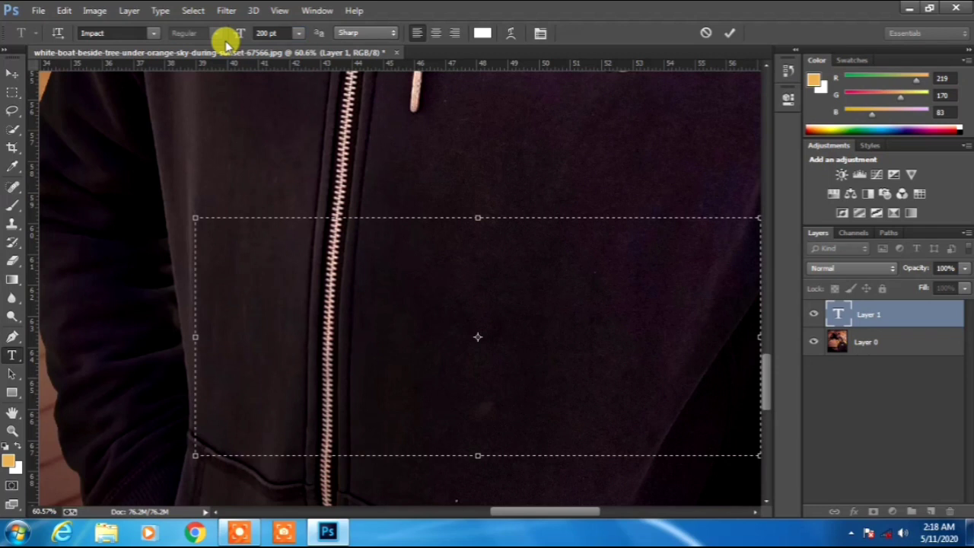
{"action": "type", "text": "n"}
{"action": "key", "text": "BackSpace"}
{"action": "type", "text": "N"}
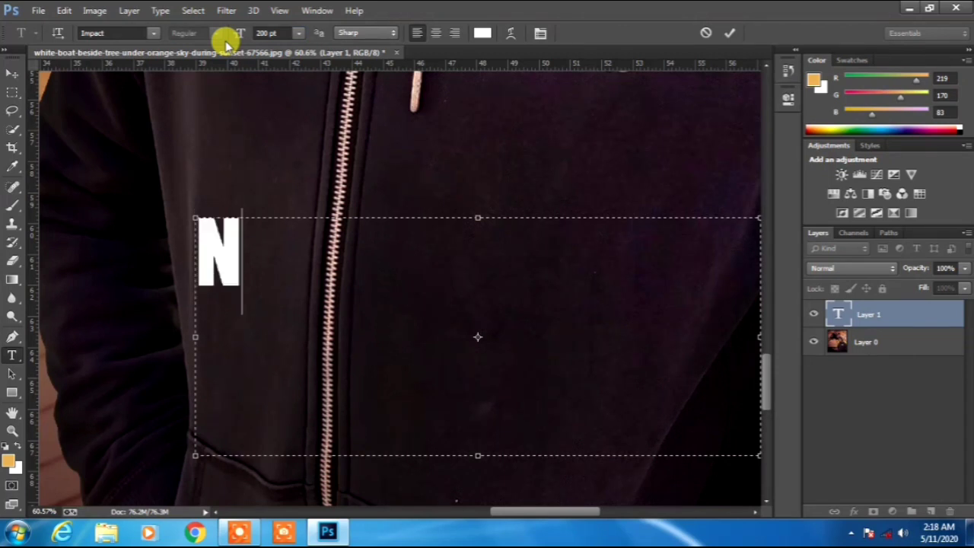
{"action": "type", "text": "IKE"}
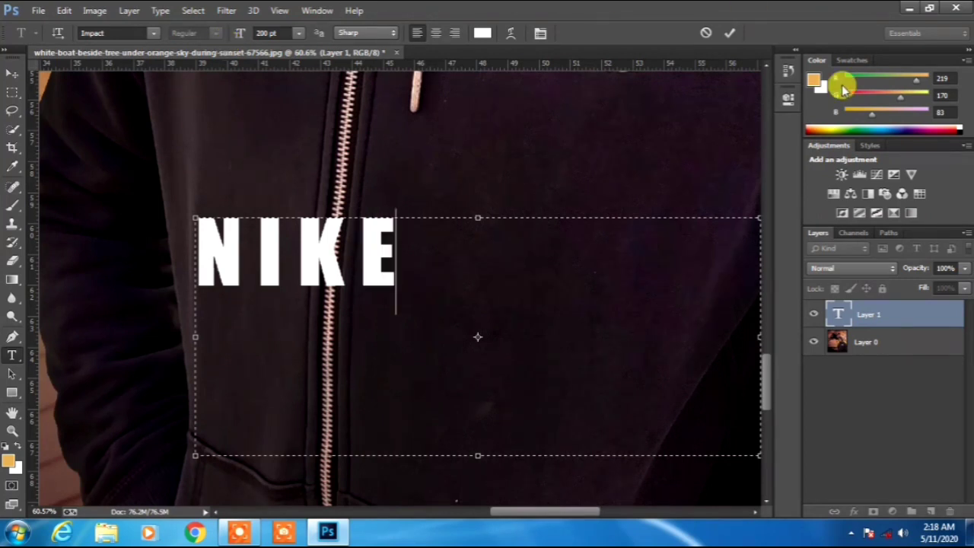
{"action": "left_click", "coordinate": [728, 33]}
Step: Transform the NIKE text to about 256% width and 245% height, rotate it about 8°, and place it across the hoodie's lower front
{"action": "scroll", "coordinate": [440, 220], "scroll_direction": "down", "scroll_amount": 4}
{"action": "key", "text": "ctrl+t"}
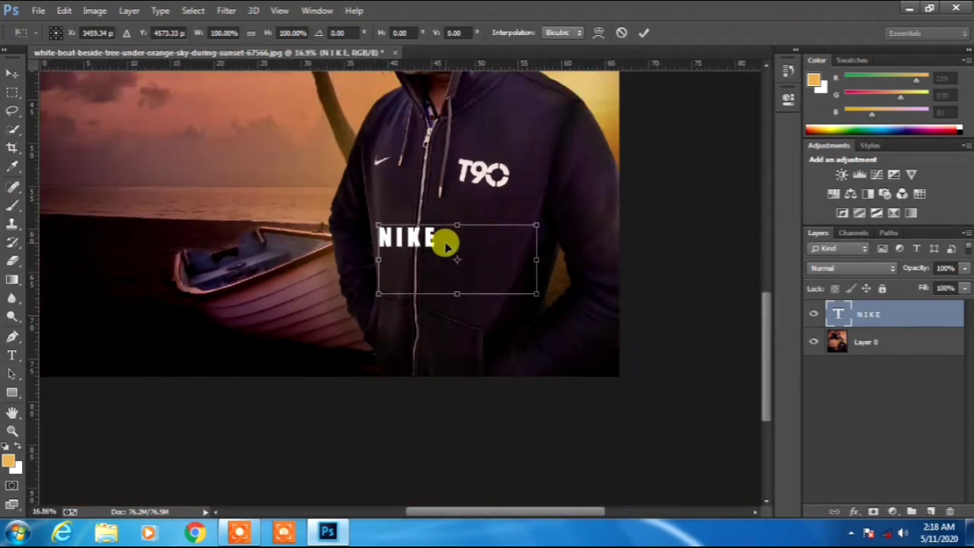
{"action": "left_click_drag", "start_coordinate": [567, 211], "coordinate": [572, 257]}
{"action": "left_click_drag", "start_coordinate": [576, 247], "coordinate": [576, 248]}
{"action": "left_click_drag", "start_coordinate": [525, 311], "coordinate": [611, 354]}
{"action": "key", "text": "ctrl+0"}
{"action": "left_click_drag", "start_coordinate": [606, 480], "coordinate": [649, 500]}
{"action": "scroll", "coordinate": [547, 374], "scroll_direction": "down", "scroll_amount": 2}
{"action": "left_click_drag", "start_coordinate": [591, 354], "coordinate": [592, 371]}
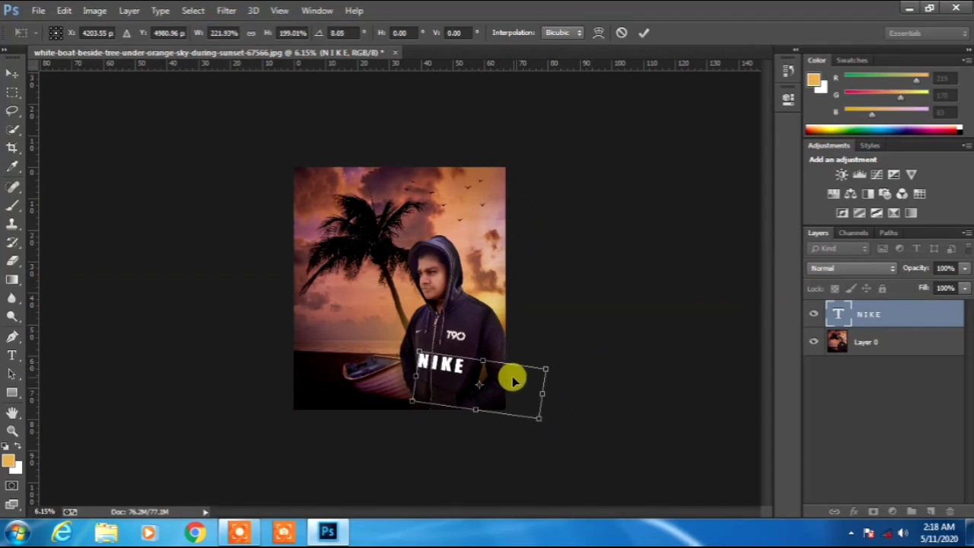
{"action": "left_click_drag", "start_coordinate": [538, 419], "coordinate": [556, 434]}
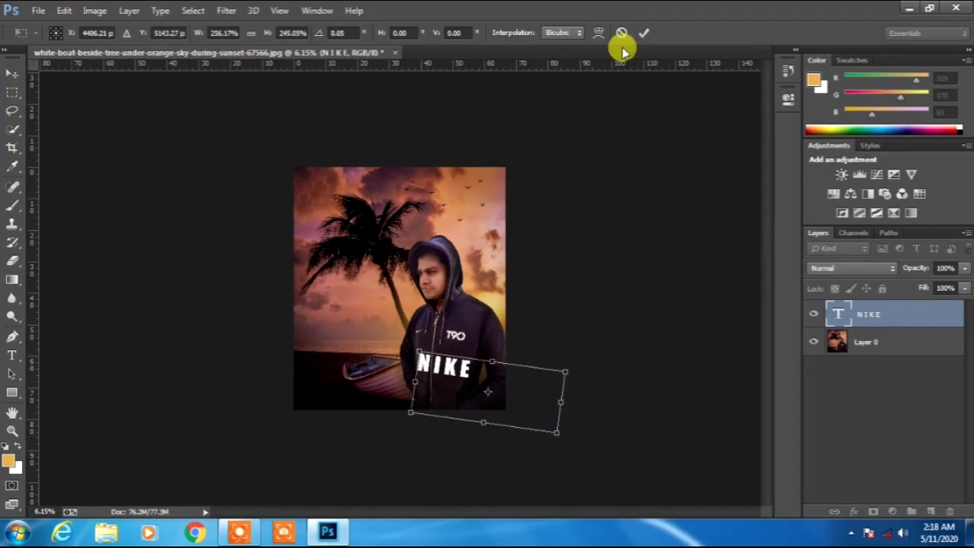
{"action": "left_click", "coordinate": [643, 33]}
Step: Nudge the NIKE text up the hoodie with the Move tool so it sits closer beneath the T90 logo
{"action": "scroll", "coordinate": [467, 362], "scroll_direction": "up", "scroll_amount": 4}
{"action": "scroll", "coordinate": [486, 464], "scroll_direction": "up", "scroll_amount": 2}
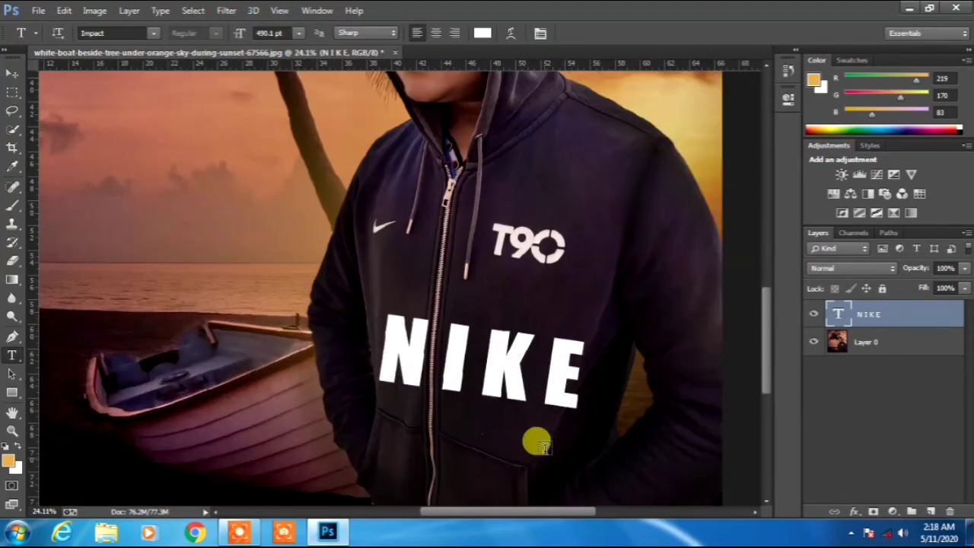
{"action": "left_click", "coordinate": [12, 73]}
{"action": "key", "text": "shift+Up"}
{"action": "key", "text": "shift+Up"}
{"action": "key", "text": "shift+Up"}
{"action": "key", "text": "shift+Up"}
{"action": "key", "text": "shift+Up"}
{"action": "key", "text": "shift+Up"}
{"action": "key", "text": "shift+Up"}
{"action": "key", "text": "shift+Up"}
{"action": "key", "text": "shift+Up"}
{"action": "key", "text": "shift+Up"}
{"action": "key", "text": "shift+Up"}
{"action": "key", "text": "shift+Up"}
{"action": "key", "text": "shift+Up"}
{"action": "key", "text": "shift+Up"}
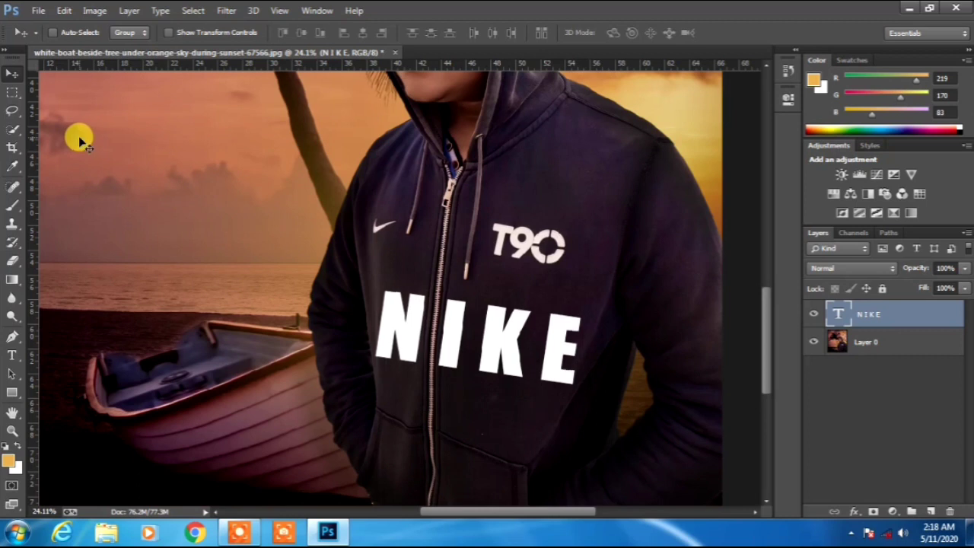
{"action": "scroll", "coordinate": [80, 139], "scroll_direction": "down", "scroll_amount": 4}
{"action": "scroll", "coordinate": [502, 465], "scroll_direction": "up", "scroll_amount": 4}
{"action": "scroll", "coordinate": [564, 439], "scroll_direction": "up", "scroll_amount": 3}
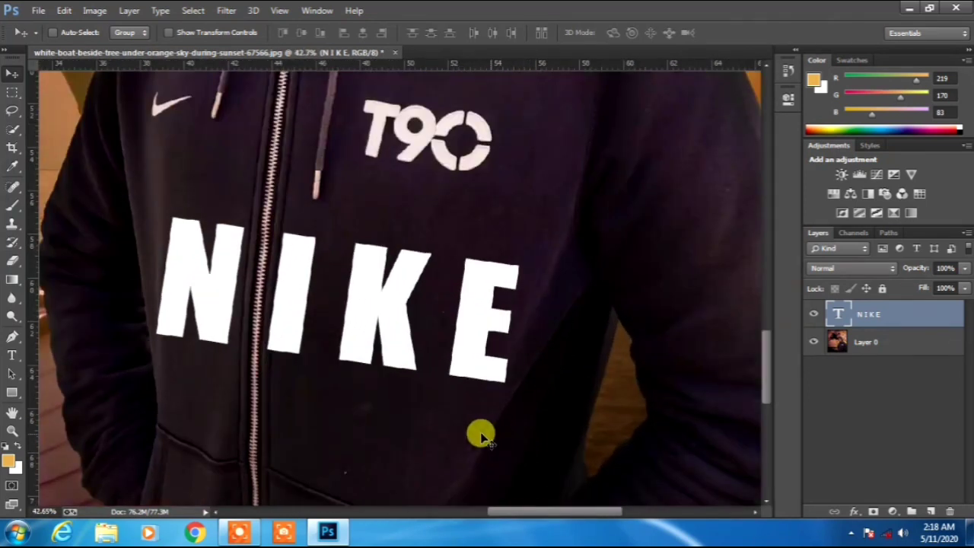
Step: Lower the NIKE text layer's opacity to 54% so the lettering blends into the hoodie
{"action": "scroll", "coordinate": [144, 355], "scroll_direction": "up", "scroll_amount": 2}
{"action": "scroll", "coordinate": [147, 356], "scroll_direction": "down", "scroll_amount": 5}
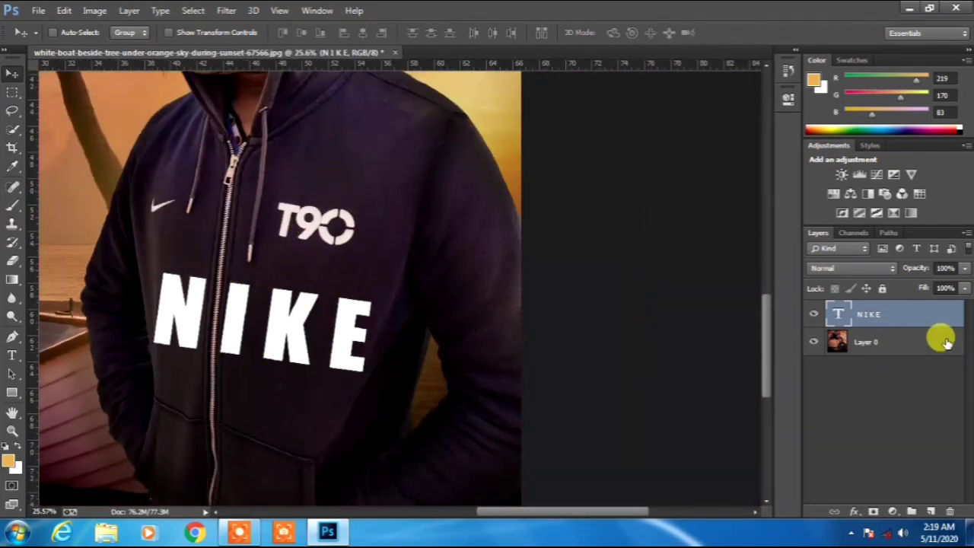
{"action": "left_click", "coordinate": [965, 267]}
{"action": "left_click_drag", "start_coordinate": [965, 286], "coordinate": [926, 296]}
{"action": "key", "text": "ctrl+minus"}
{"action": "key", "text": "ctrl+minus"}
{"action": "key", "text": "ctrl+minus"}
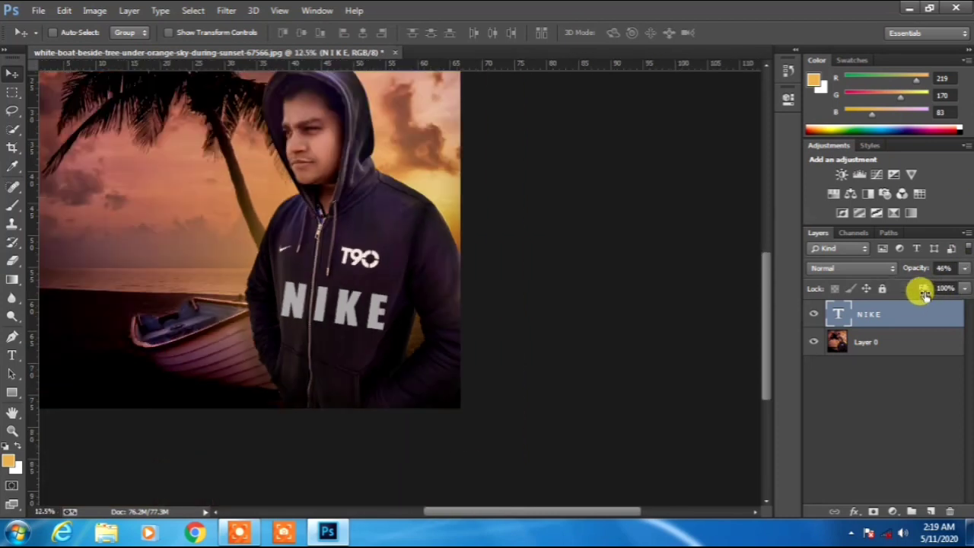
{"action": "left_click", "coordinate": [963, 269]}
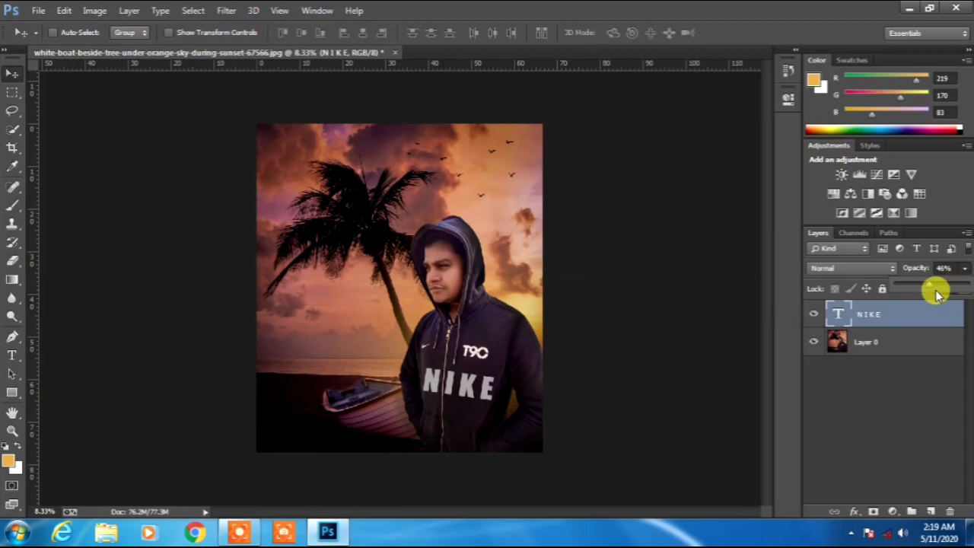
{"action": "left_click_drag", "start_coordinate": [943, 286], "coordinate": [947, 288]}
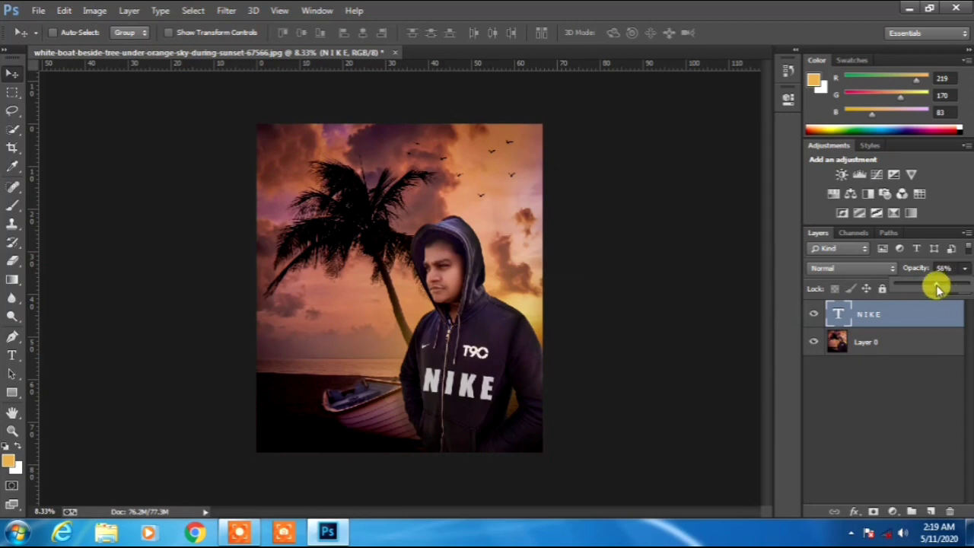
{"action": "left_click", "coordinate": [662, 399]}
{"action": "key", "text": "ctrl+plus"}
{"action": "key", "text": "ctrl+minus"}
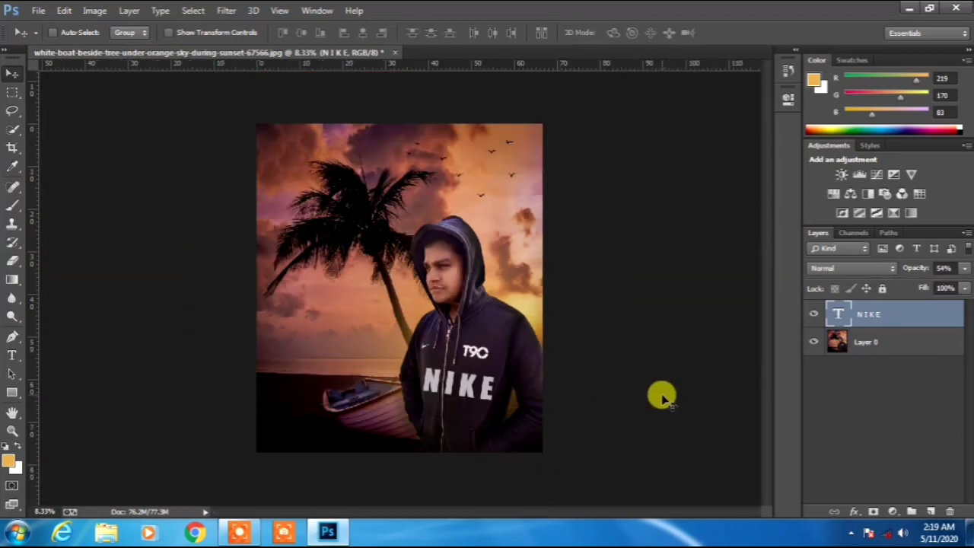
Step: Merge the NIKE text layer with Layer 0 into a single layer
{"action": "right_click", "coordinate": [870, 312]}
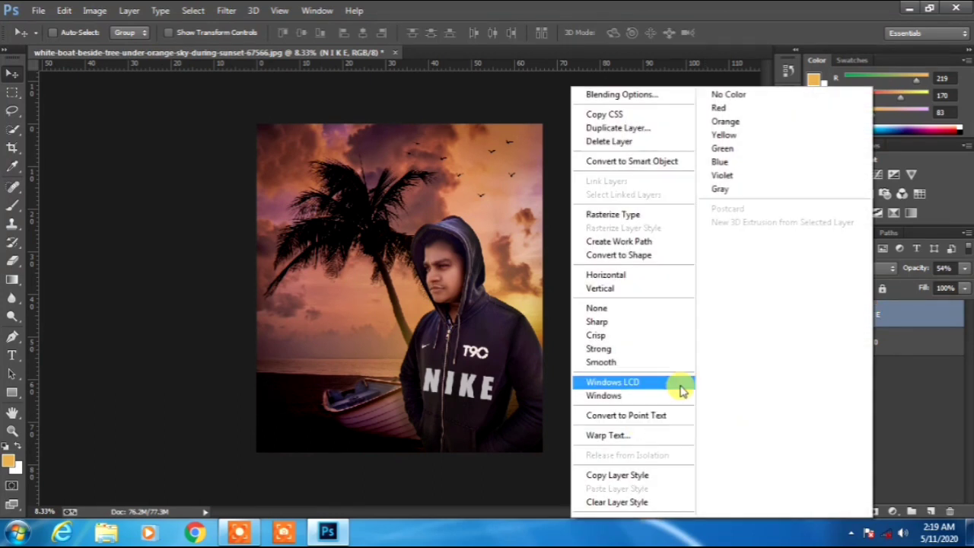
{"action": "right_click", "coordinate": [934, 342]}
{"action": "left_click", "coordinate": [683, 423]}
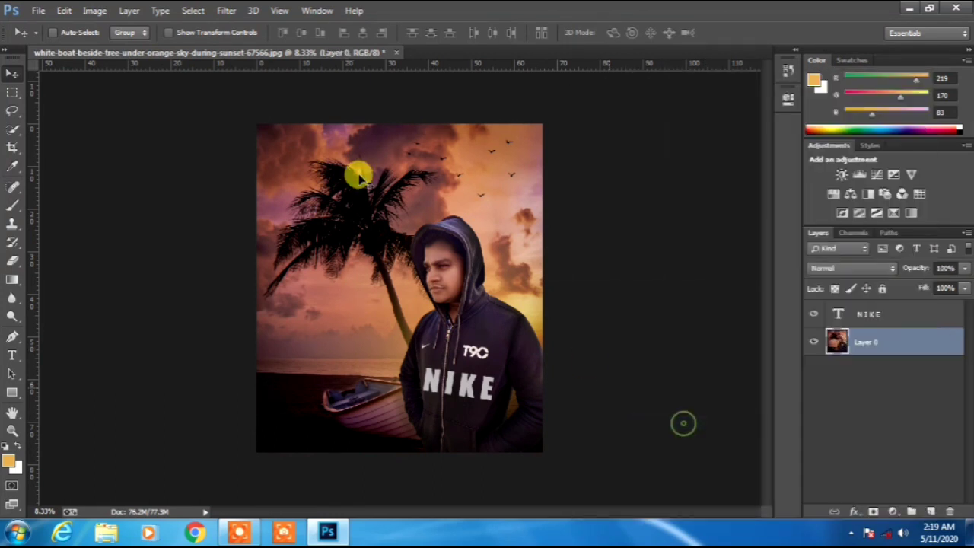
{"action": "scroll", "coordinate": [444, 237], "scroll_direction": "up", "scroll_amount": 2}
{"action": "scroll", "coordinate": [400, 267], "scroll_direction": "down", "scroll_amount": 2}
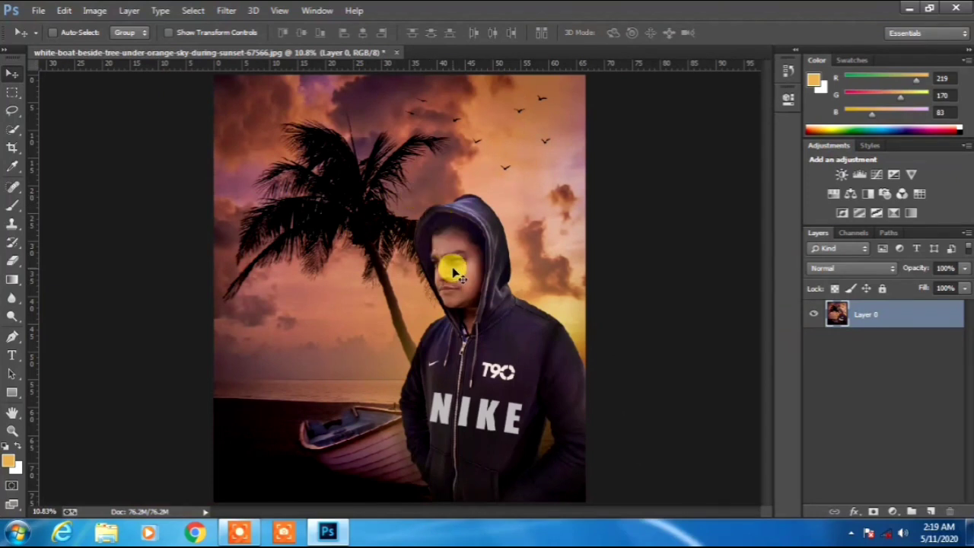
Step: Apply a Camera Raw graduated filter running horizontally across the hoodie's zipper area, with exposure set to +0.25
{"action": "left_click", "coordinate": [226, 10]}
{"action": "left_click", "coordinate": [240, 92]}
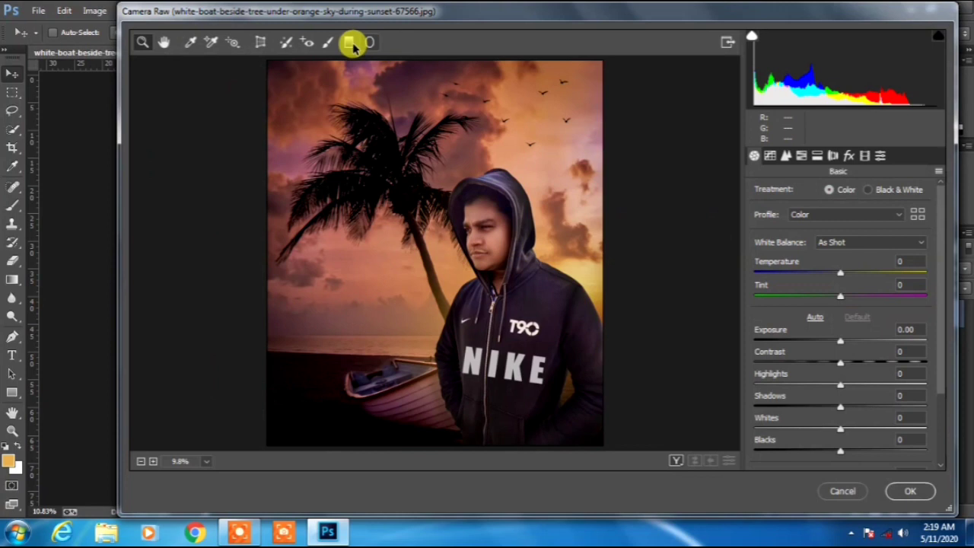
{"action": "left_click", "coordinate": [350, 44]}
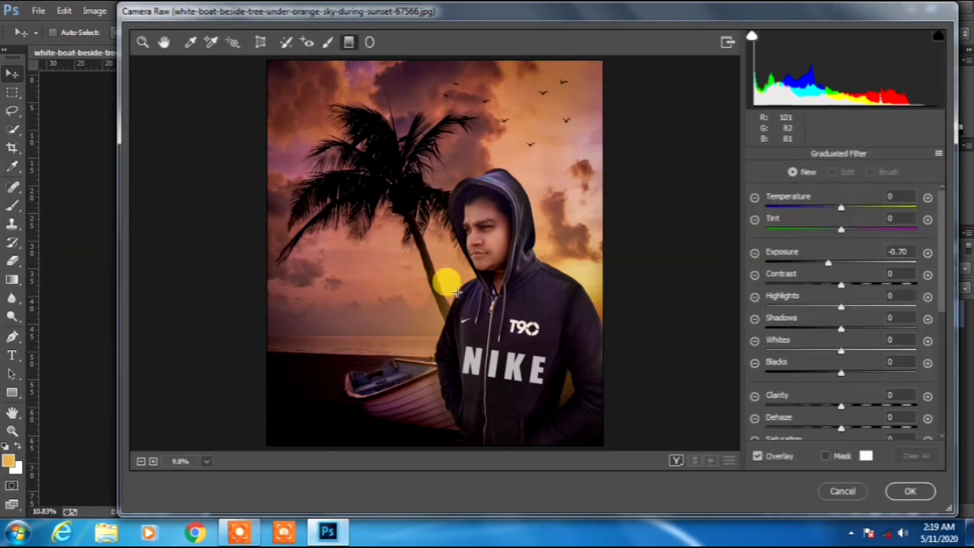
{"action": "left_click_drag", "start_coordinate": [455, 310], "coordinate": [500, 310]}
{"action": "left_click_drag", "start_coordinate": [915, 252], "coordinate": [845, 265]}
{"action": "type", "text": "0.25"}
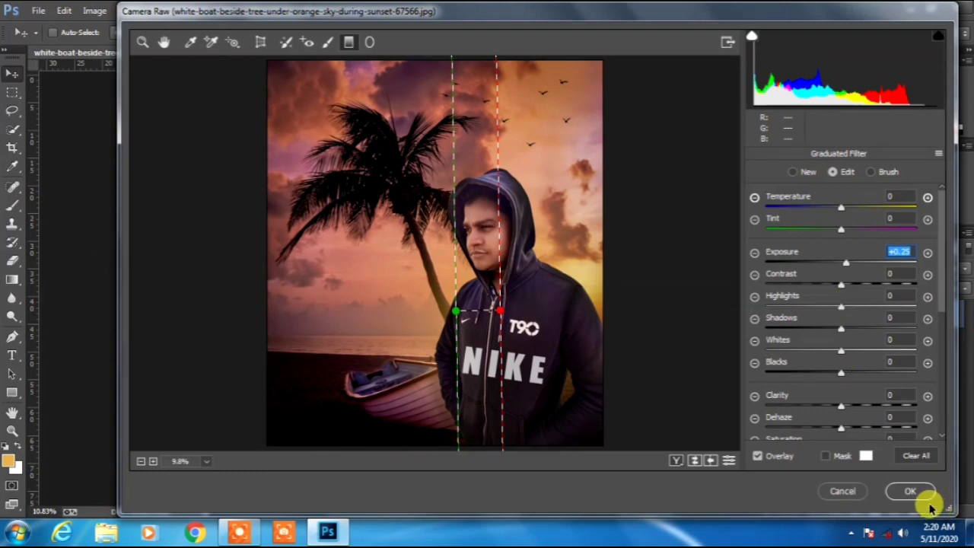
{"action": "left_click", "coordinate": [911, 492]}
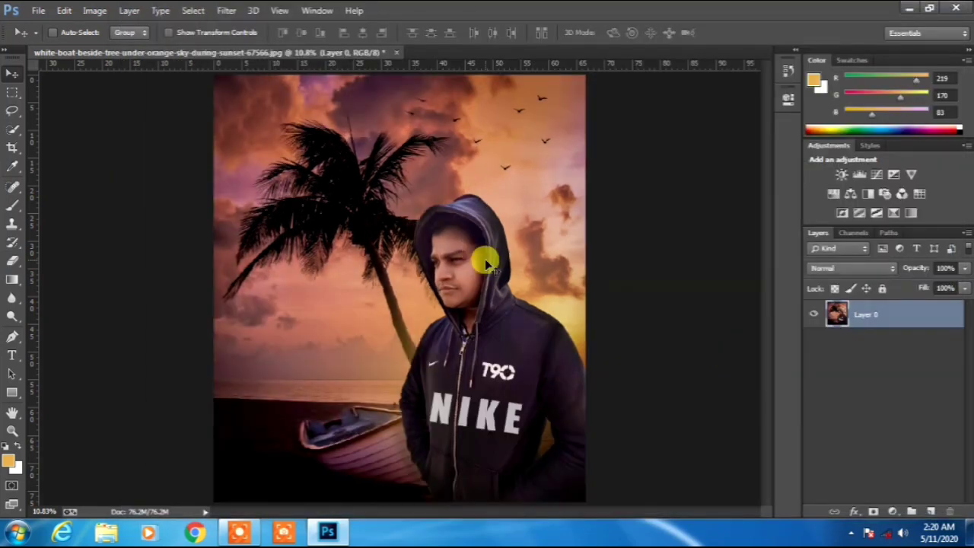
Step: Save the finished composite as a JPEG named hdghyksgd in the Downloads folder
{"action": "scroll", "coordinate": [486, 264], "scroll_direction": "up", "scroll_amount": 10}
{"action": "scroll", "coordinate": [485, 263], "scroll_direction": "down", "scroll_amount": 5}
{"action": "scroll", "coordinate": [486, 263], "scroll_direction": "down", "scroll_amount": 5}
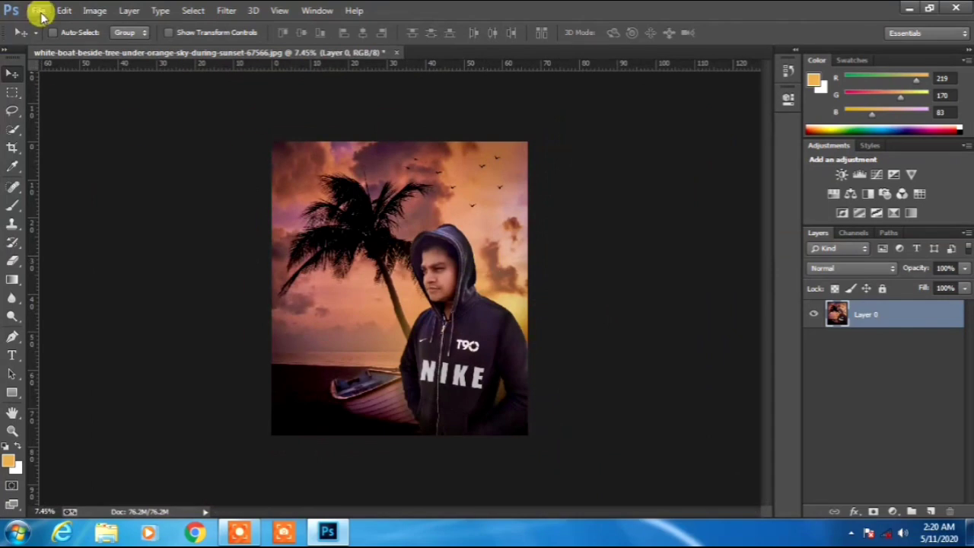
{"action": "left_click", "coordinate": [38, 10]}
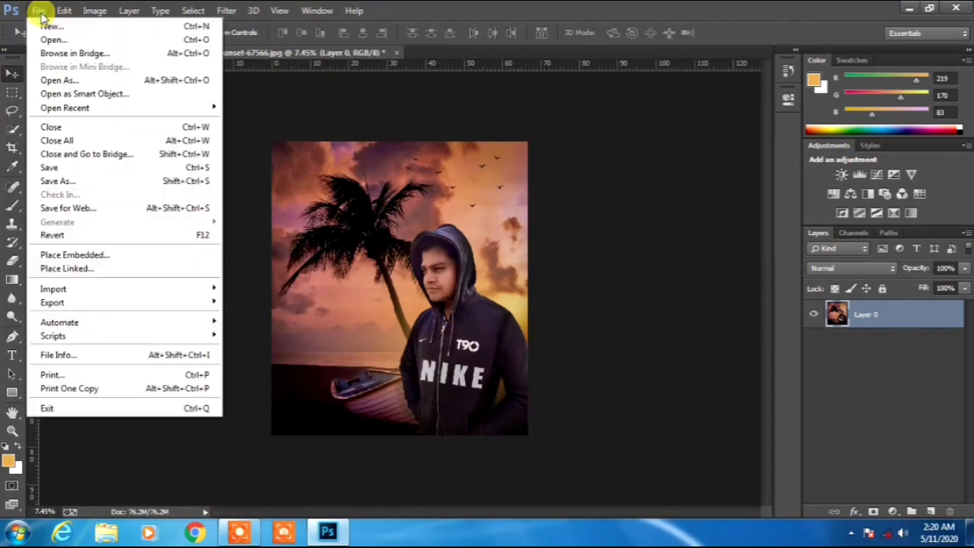
{"action": "left_click", "coordinate": [134, 181]}
{"action": "left_click", "coordinate": [262, 286]}
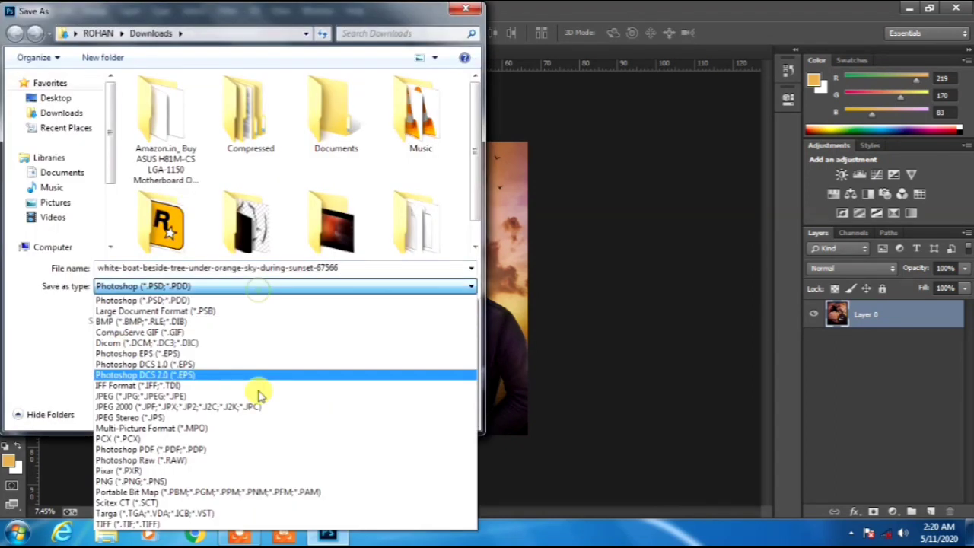
{"action": "left_click", "coordinate": [180, 395]}
{"action": "double_click", "coordinate": [358, 271]}
{"action": "key", "text": "BackSpace"}
{"action": "key", "text": "Return"}
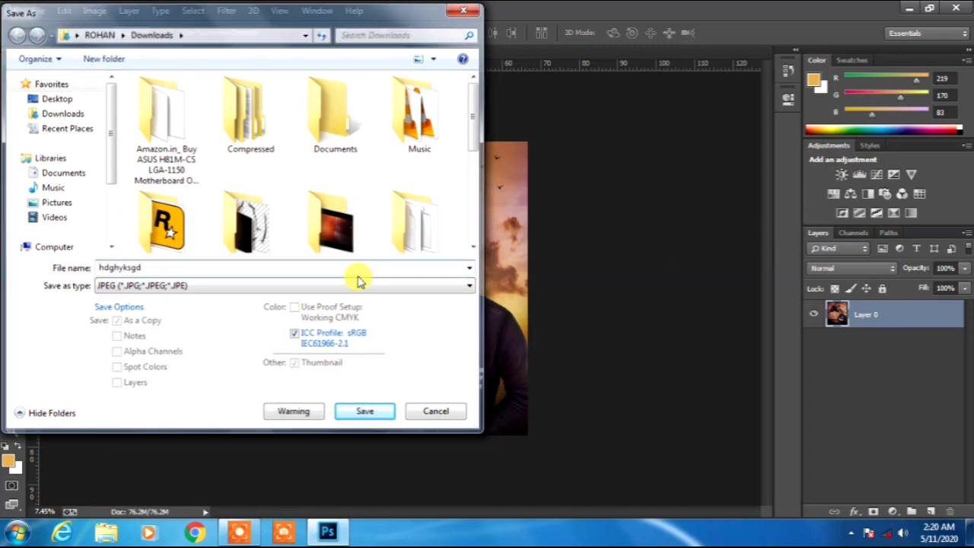
{"action": "key", "text": "Return"}
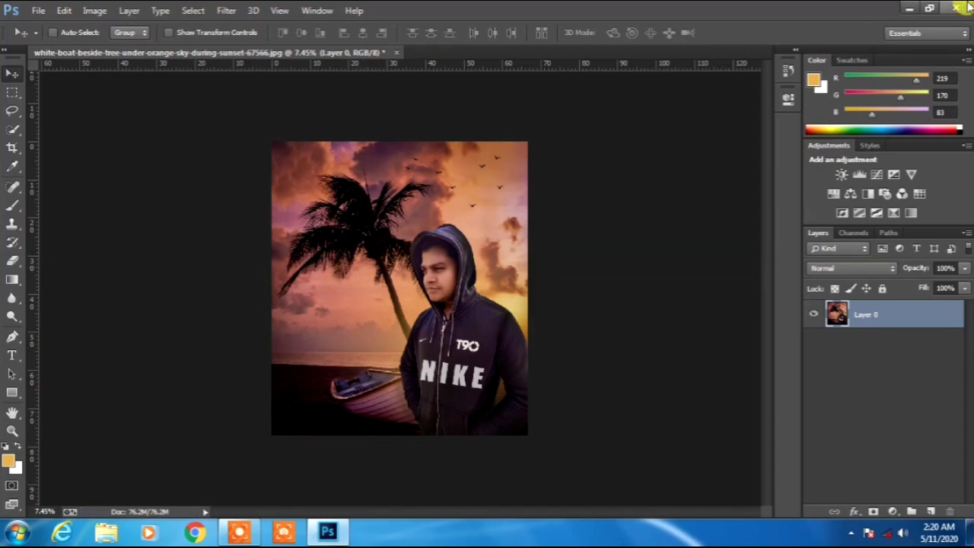
Step: Minimize Photoshop and browse to the saved images in the Downloads folder in Windows Explorer
{"action": "left_click", "coordinate": [908, 13]}
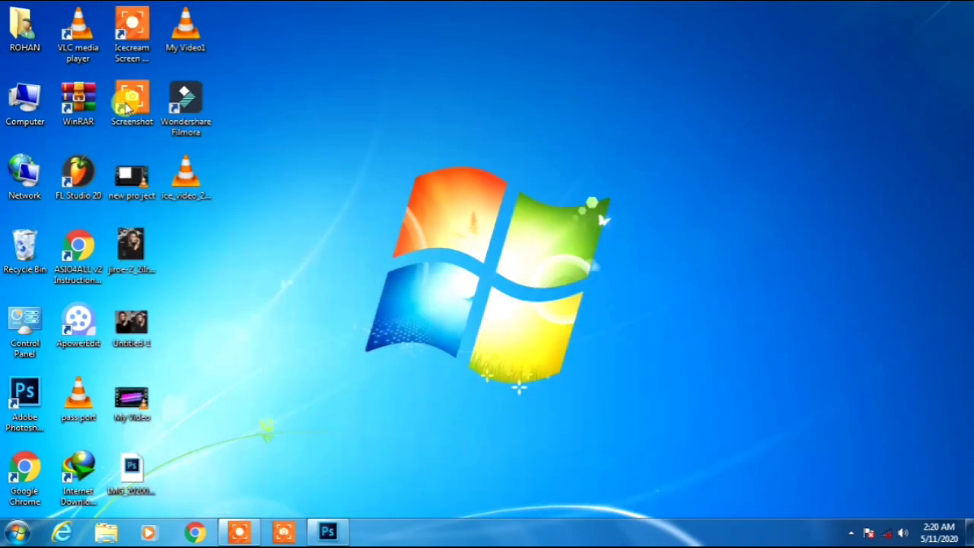
{"action": "double_click", "coordinate": [23, 29]}
{"action": "double_click", "coordinate": [728, 186]}
{"action": "scroll", "coordinate": [768, 270], "scroll_direction": "down", "scroll_amount": 2}
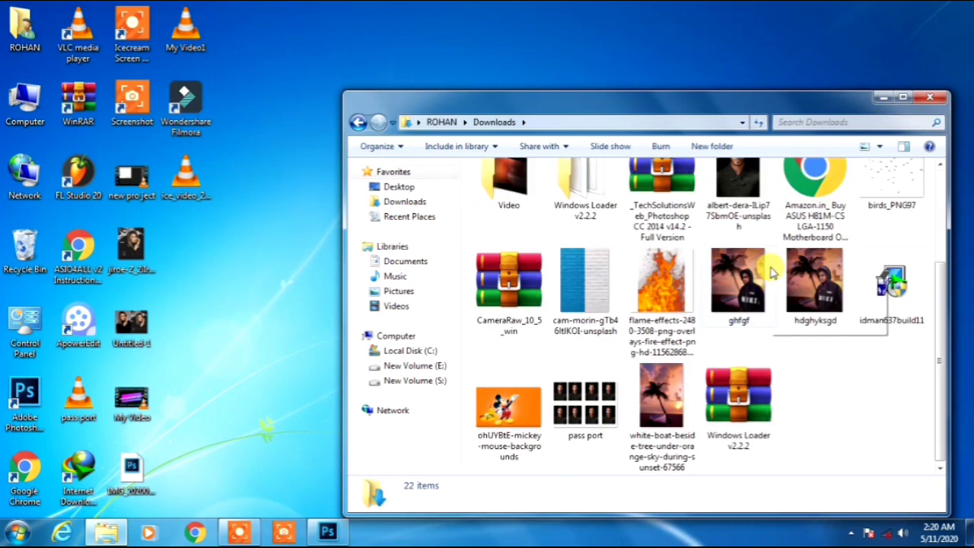
Step: View the saved hdghyksgd image in Windows Photo Viewer, compare it with ghfgf, and close the viewer
{"action": "double_click", "coordinate": [824, 310]}
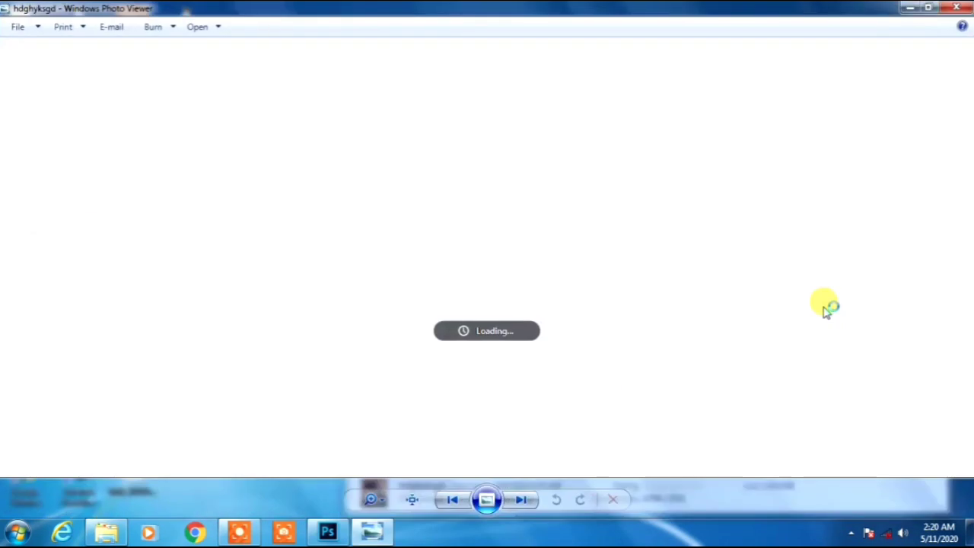
{"action": "key", "text": "Right"}
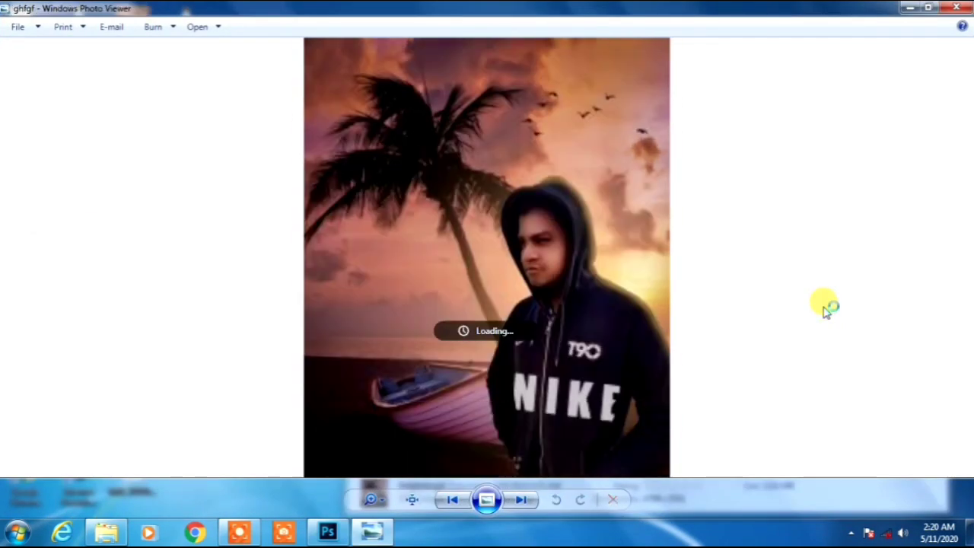
{"action": "key", "text": "Left"}
{"action": "key", "text": "Right"}
{"action": "key", "text": "Left"}
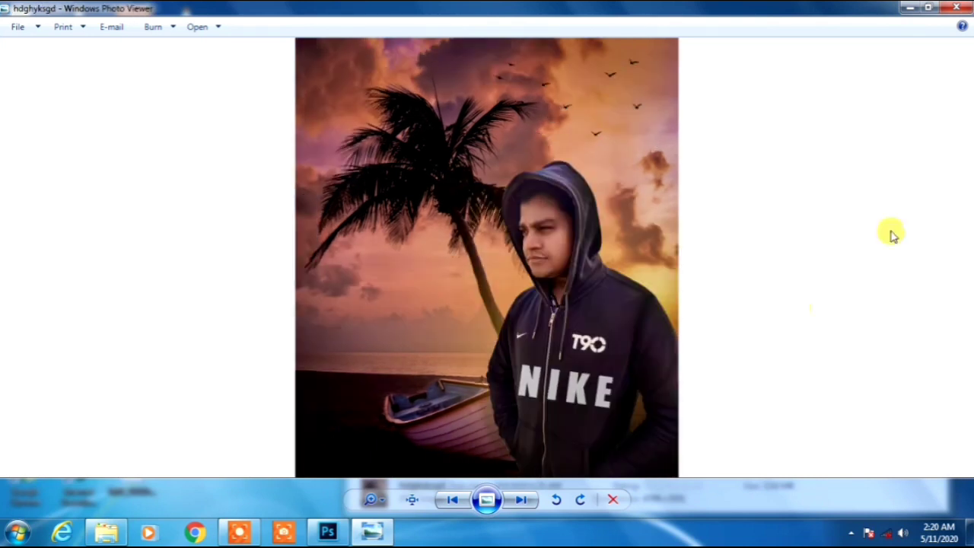
{"action": "left_click", "coordinate": [963, 7]}
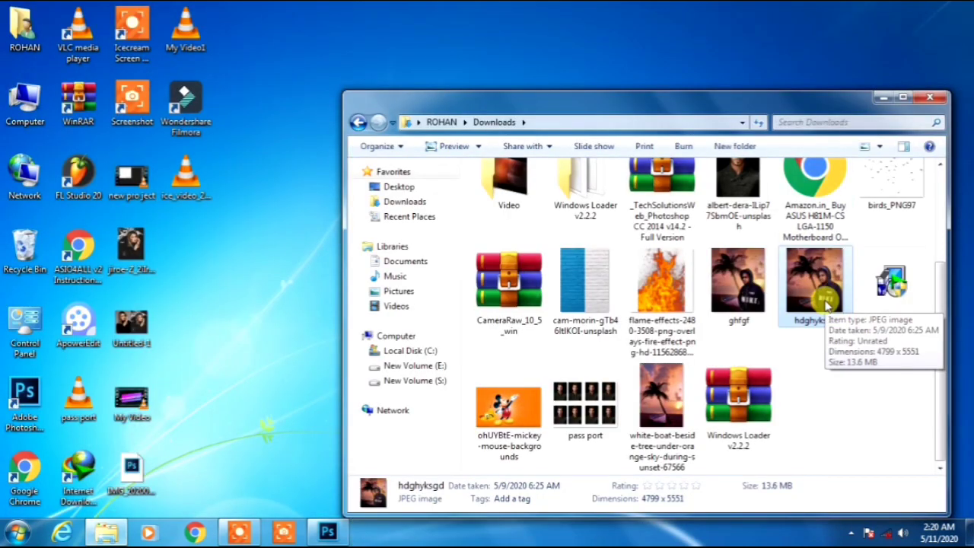